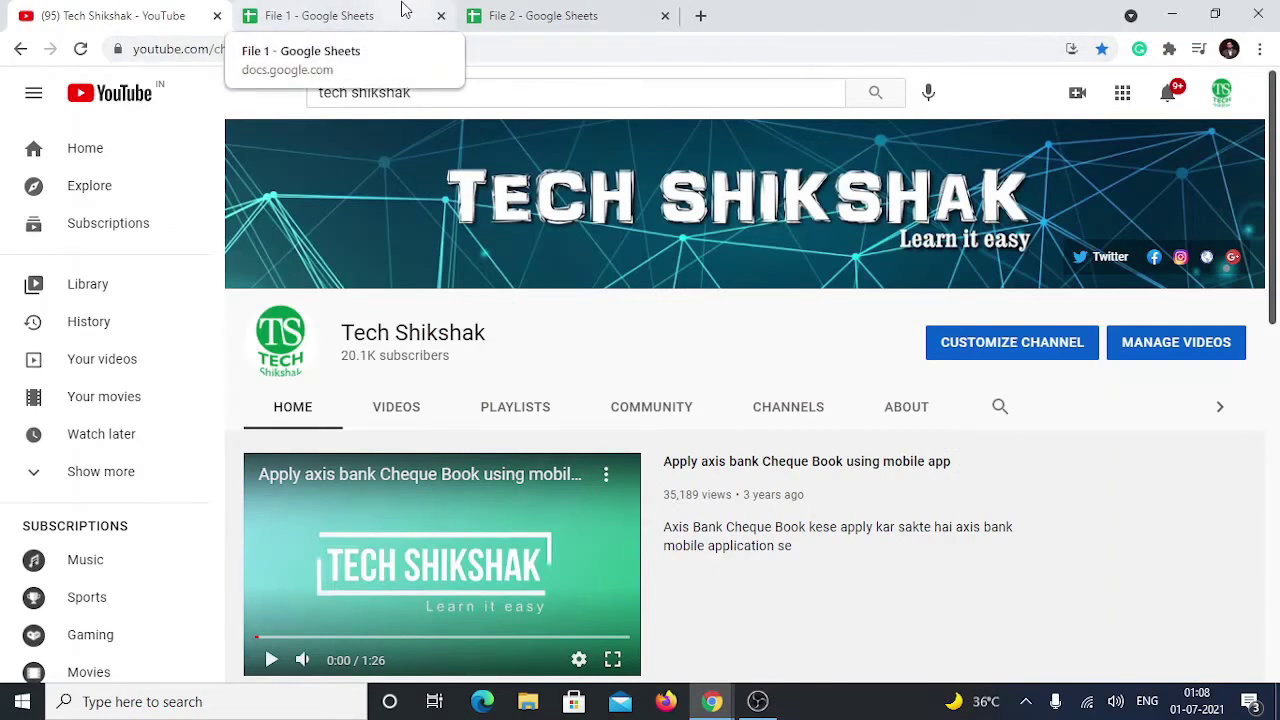
Step: Switch from the YouTube channel page to the File 1 spreadsheet
click(405, 9)
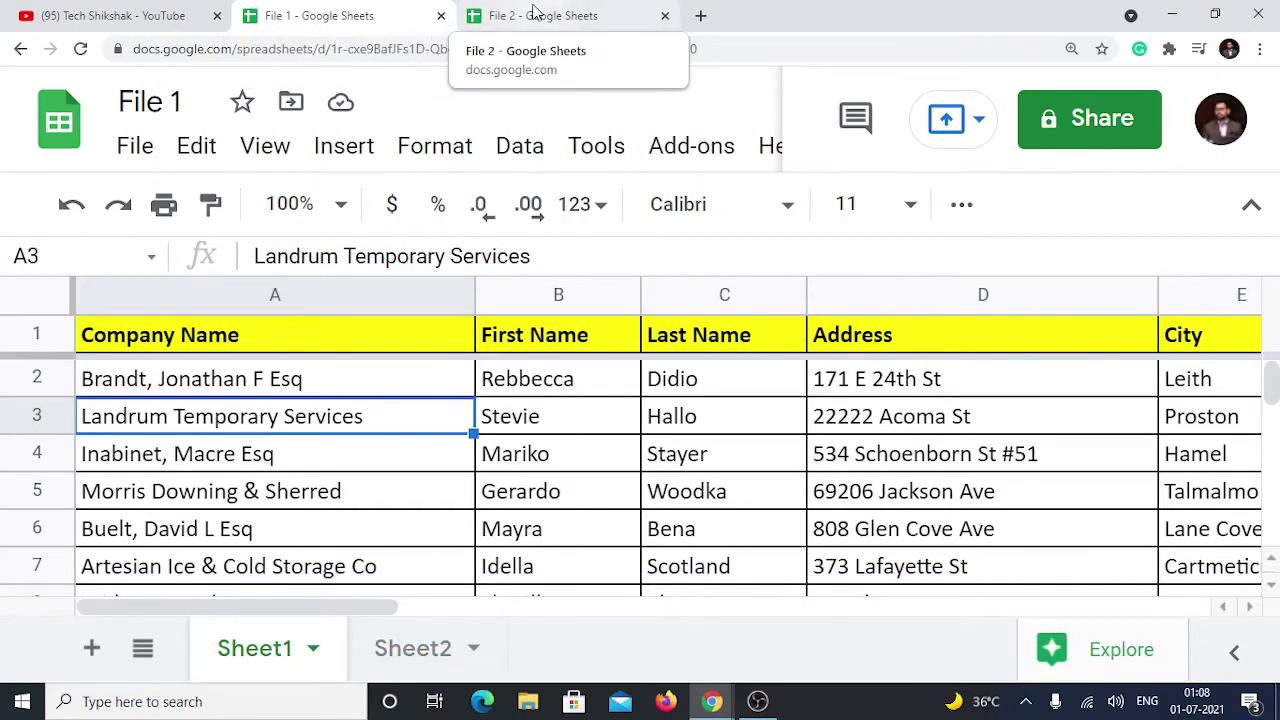
Step: Glance at File 2, then zoom File 1 out twice to show more of the table
click(534, 12)
click(375, 12)
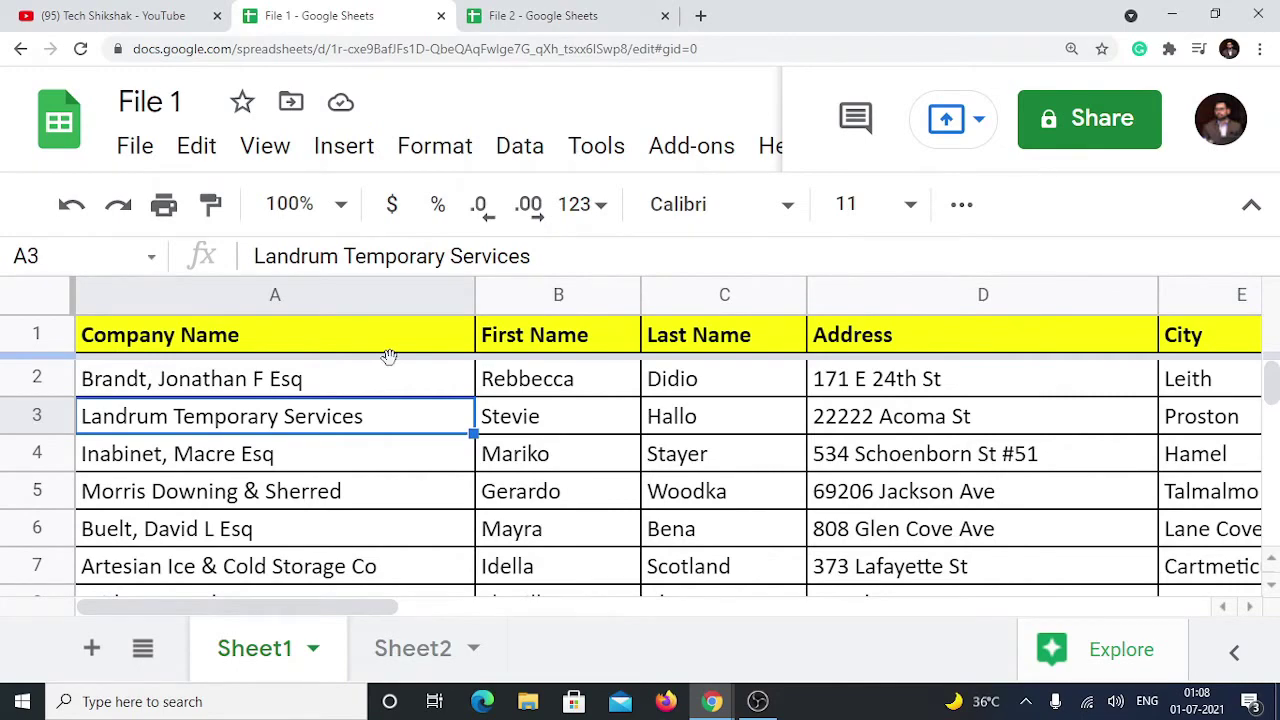
key(ctrl+minus)
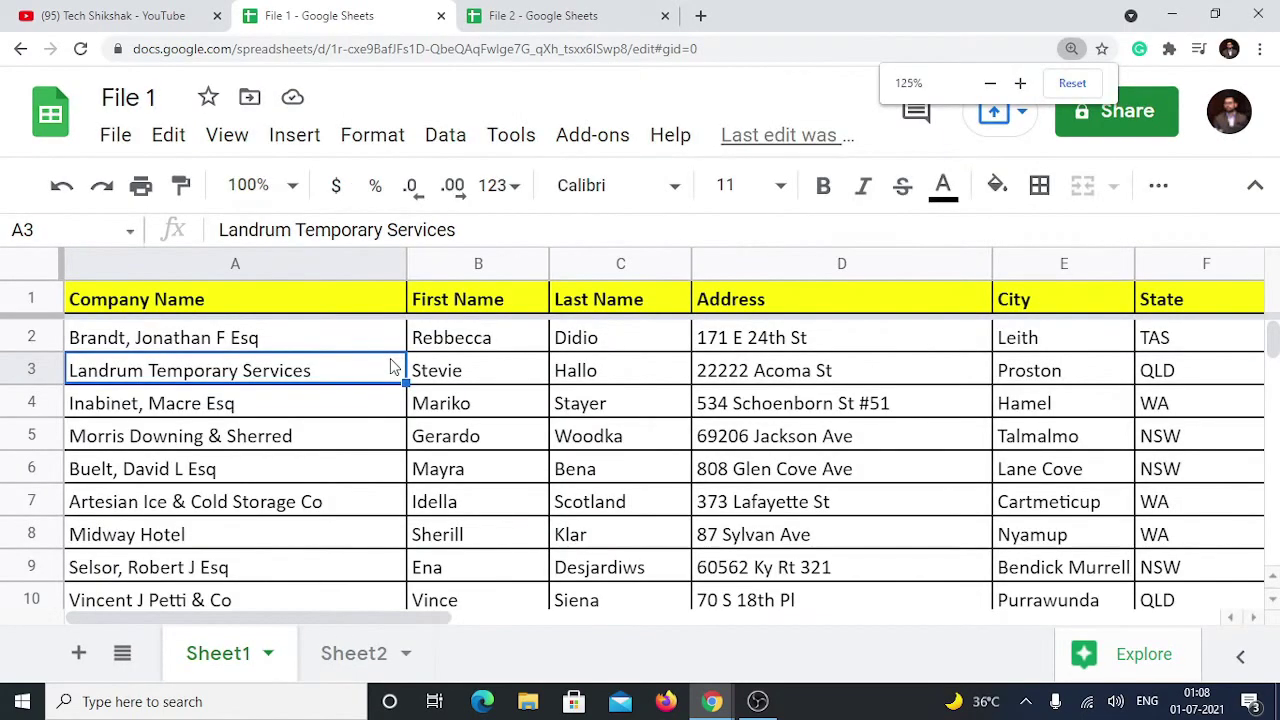
key(ctrl+minus)
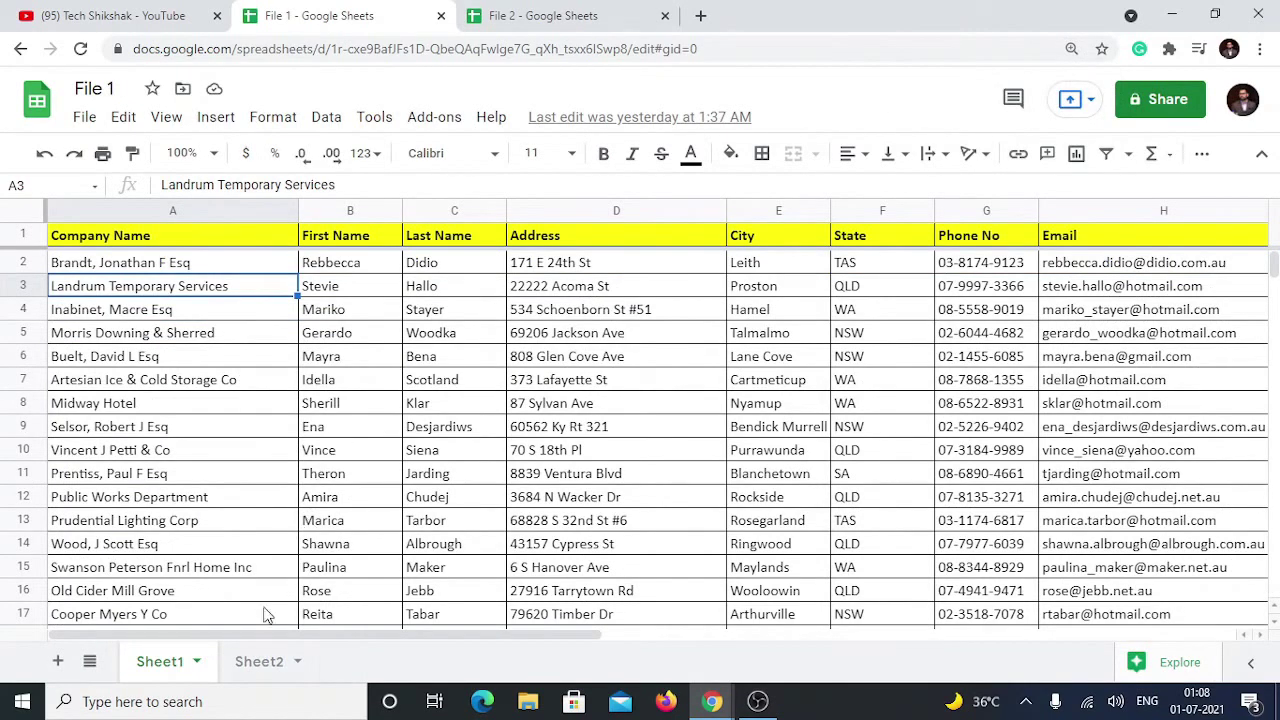
Step: Open Sheet2 and start typing =vlookup in the first company's First Name cell B2
click(253, 668)
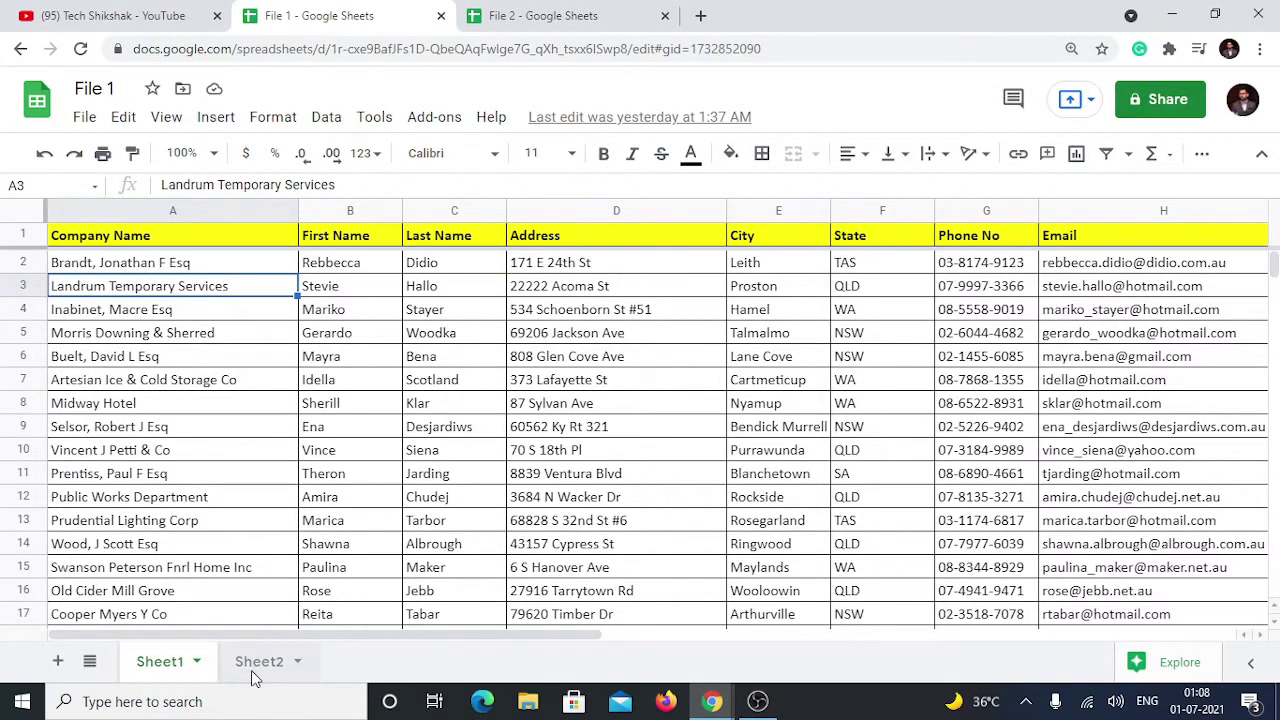
click(178, 668)
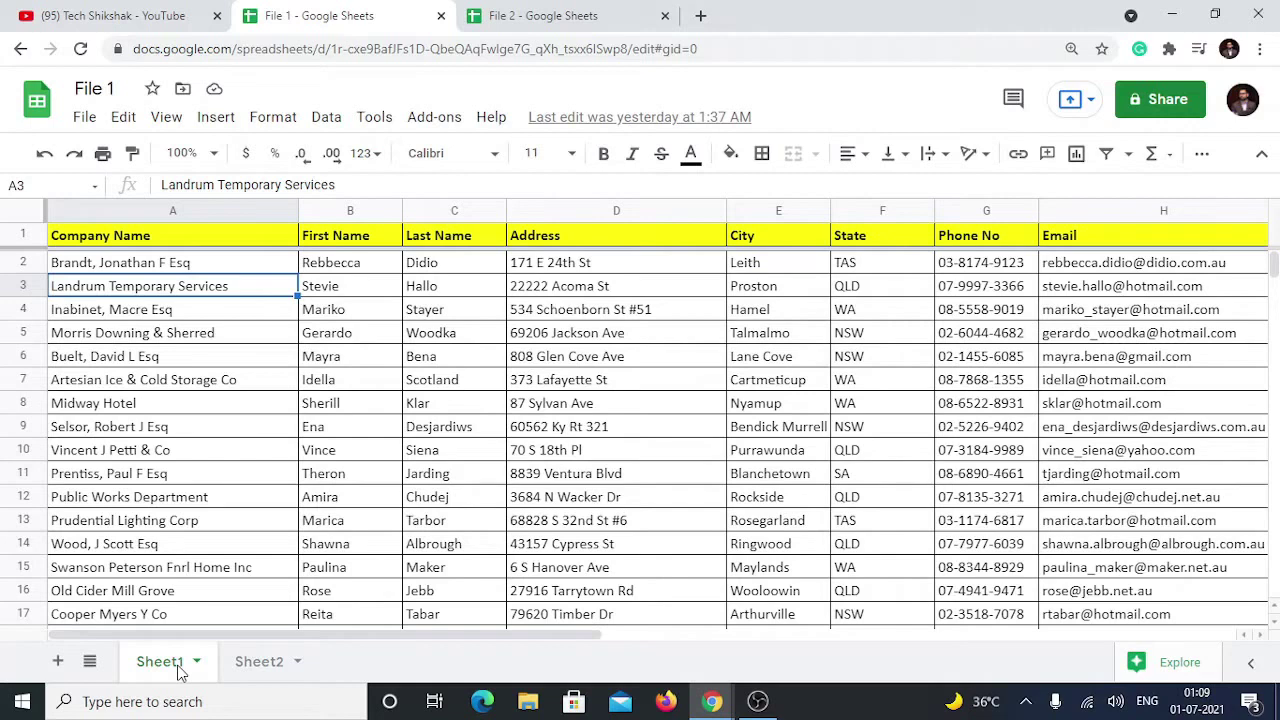
click(257, 670)
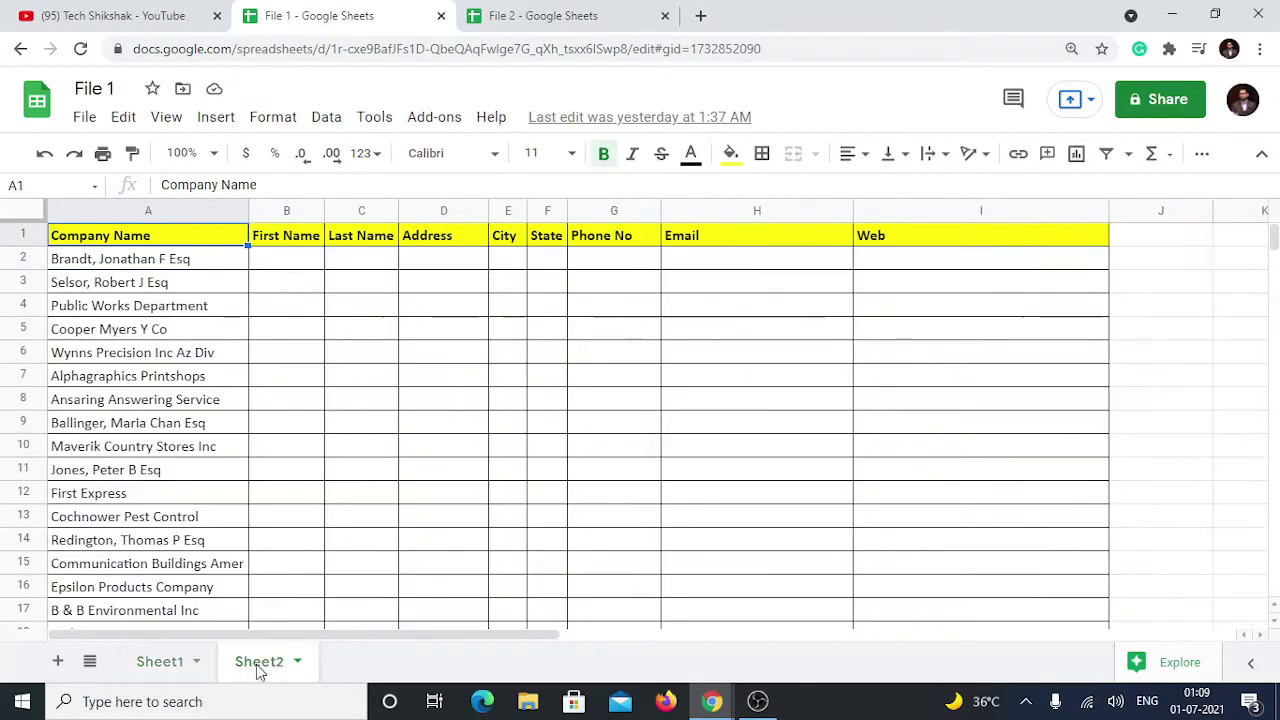
click(310, 268)
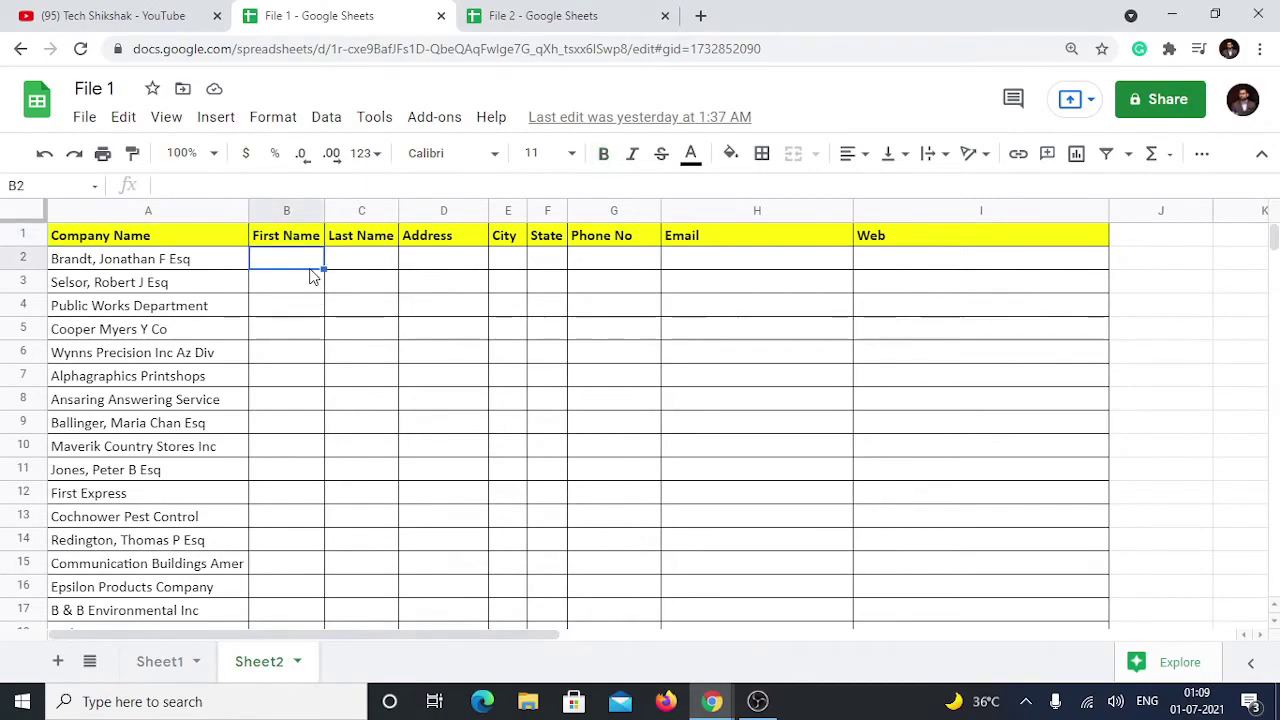
text(=)
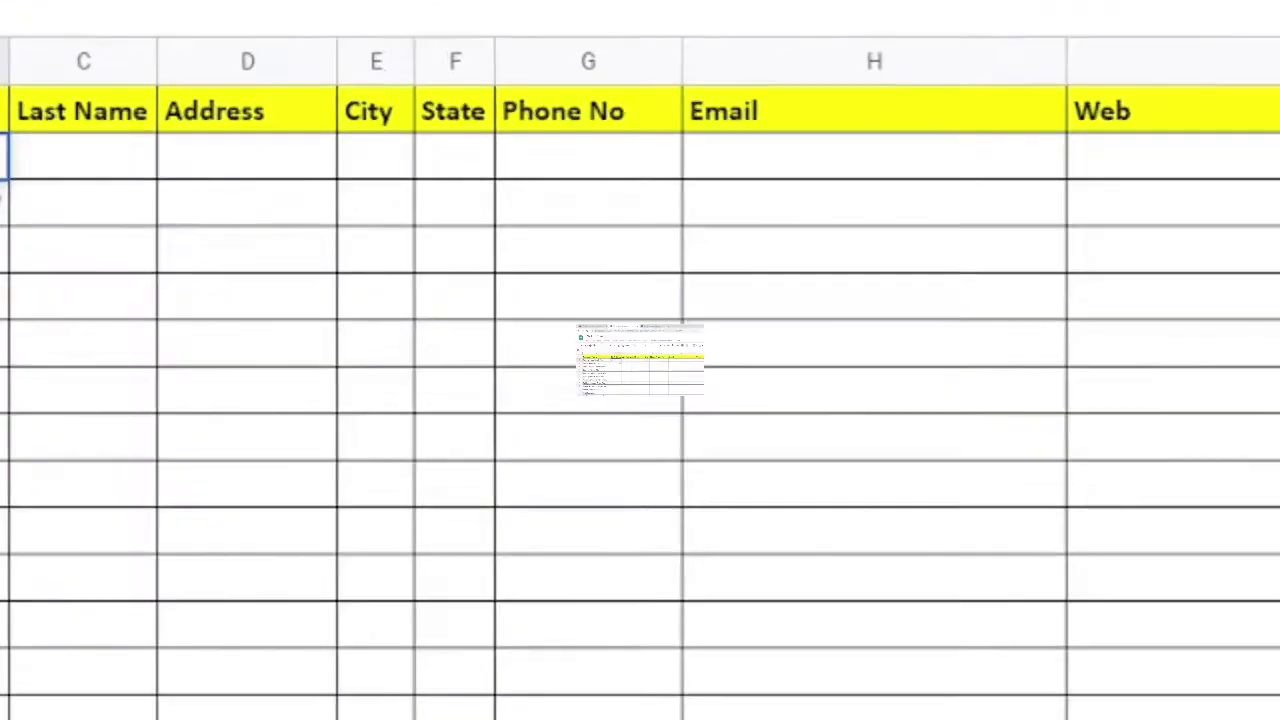
text(vlook)
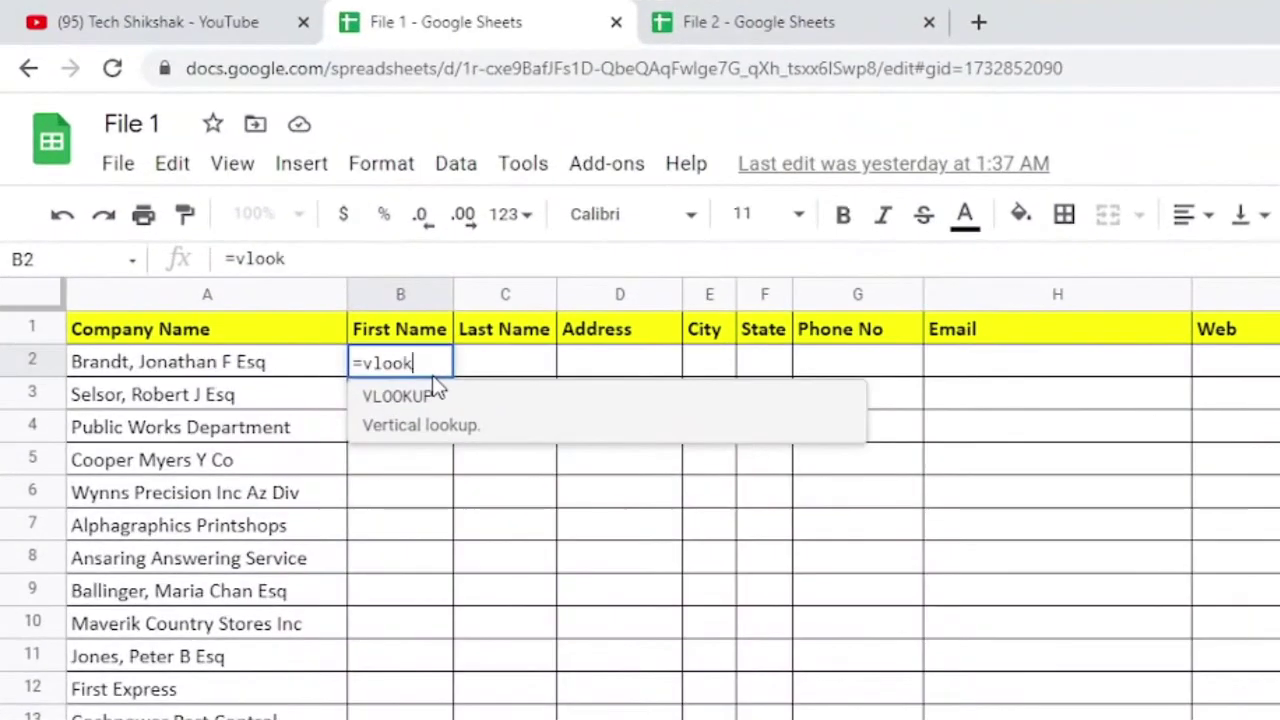
text(up)
Step: Enter =VLOOKUP(A2,Sheet1!$A$1:$I$501,2,false) in B2 to return Rebbecca
key(Tab)
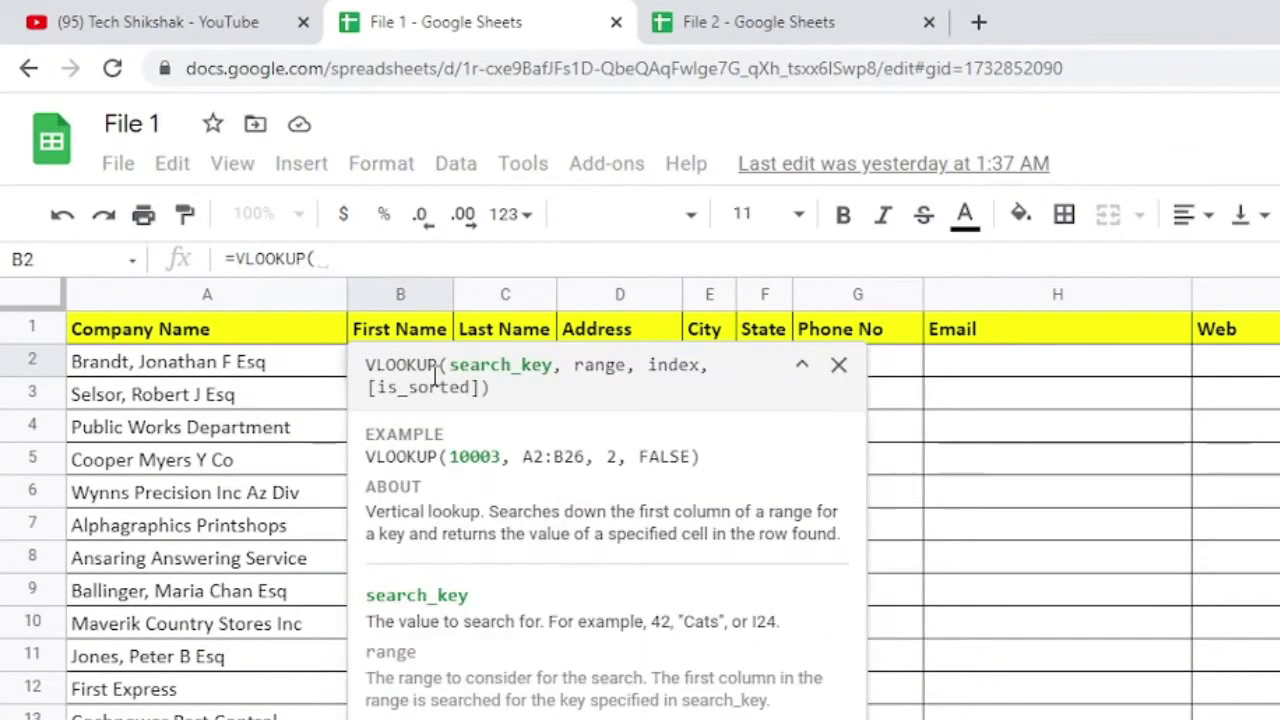
click(255, 370)
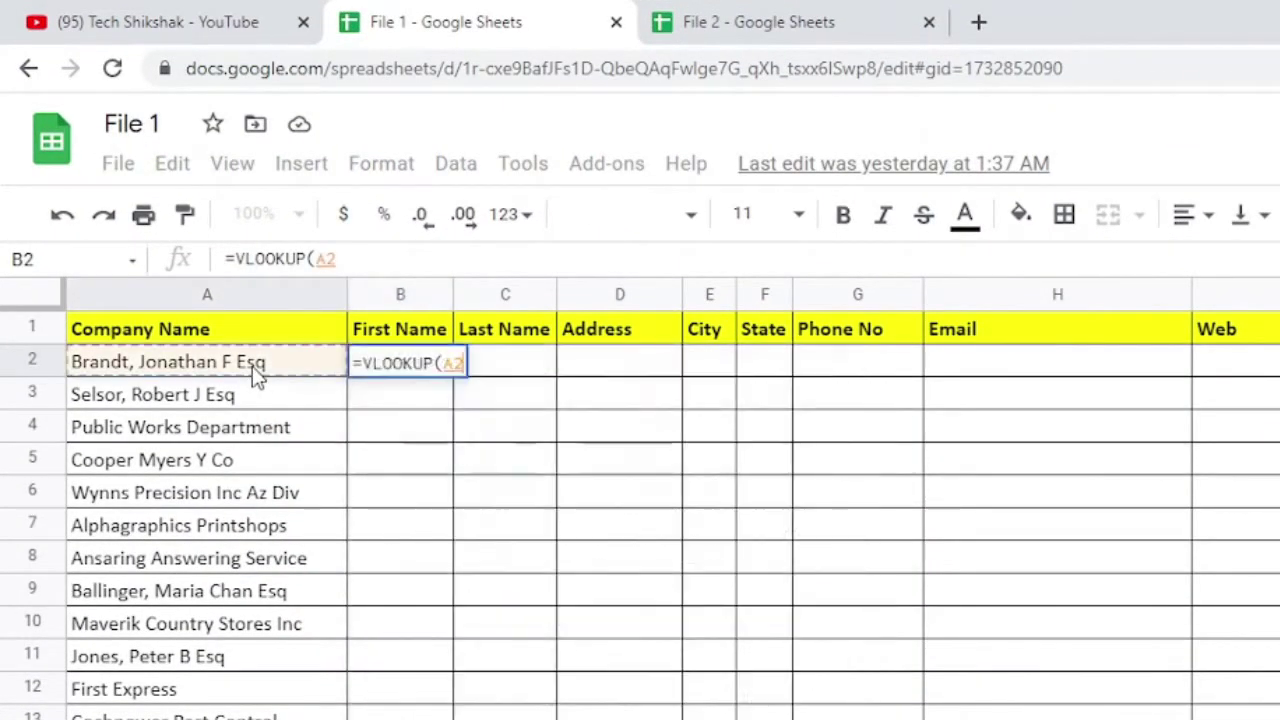
text(,)
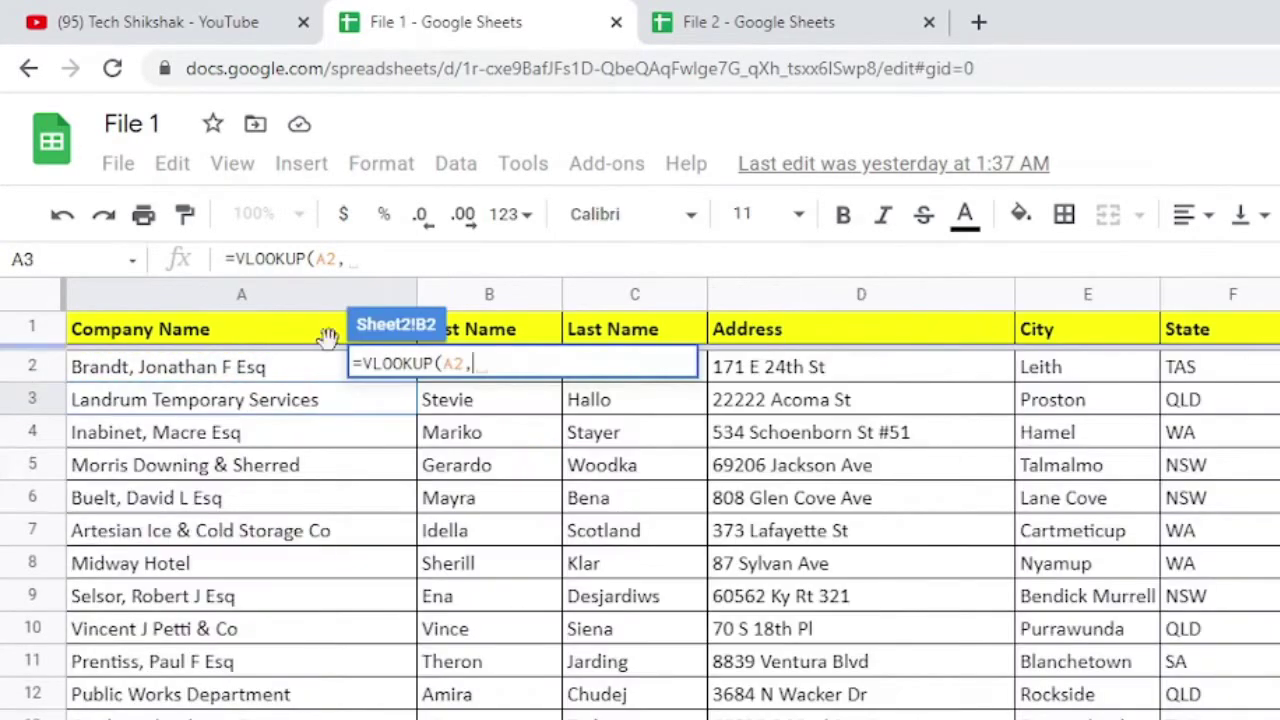
click(315, 328)
key(ctrl+shift+Right)
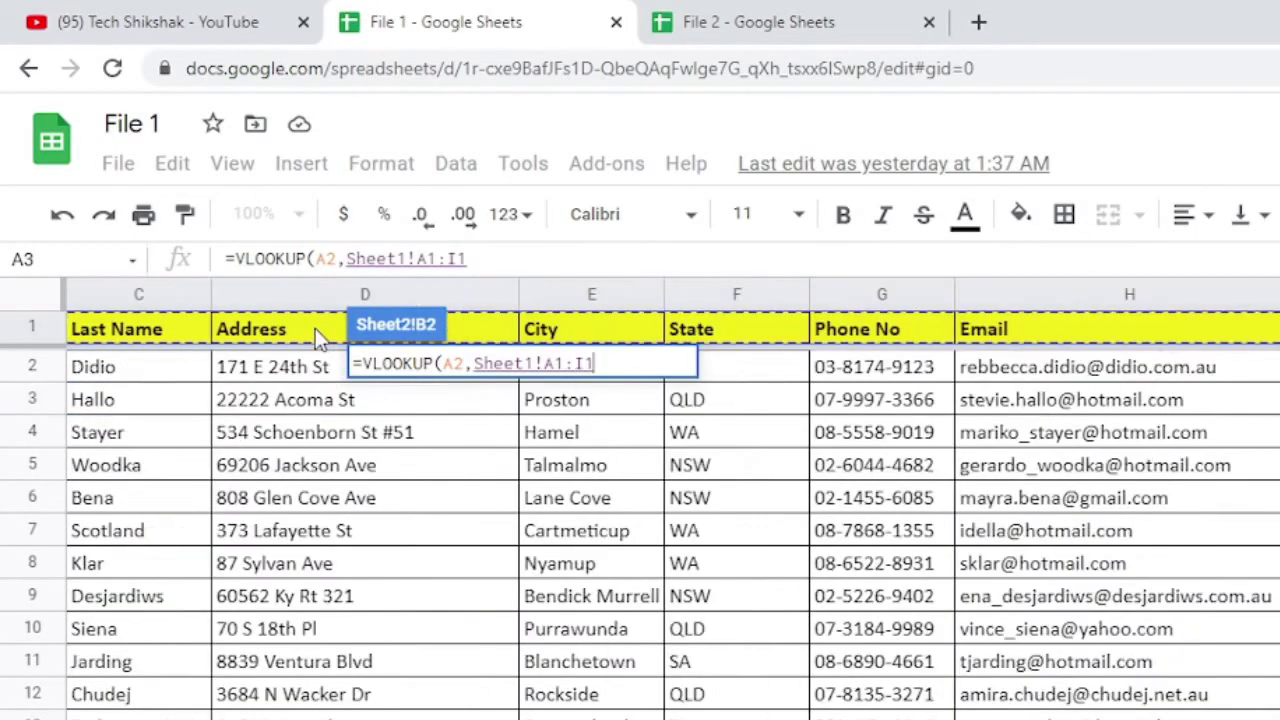
key(ctrl+shift+Down)
key(shift+Up)
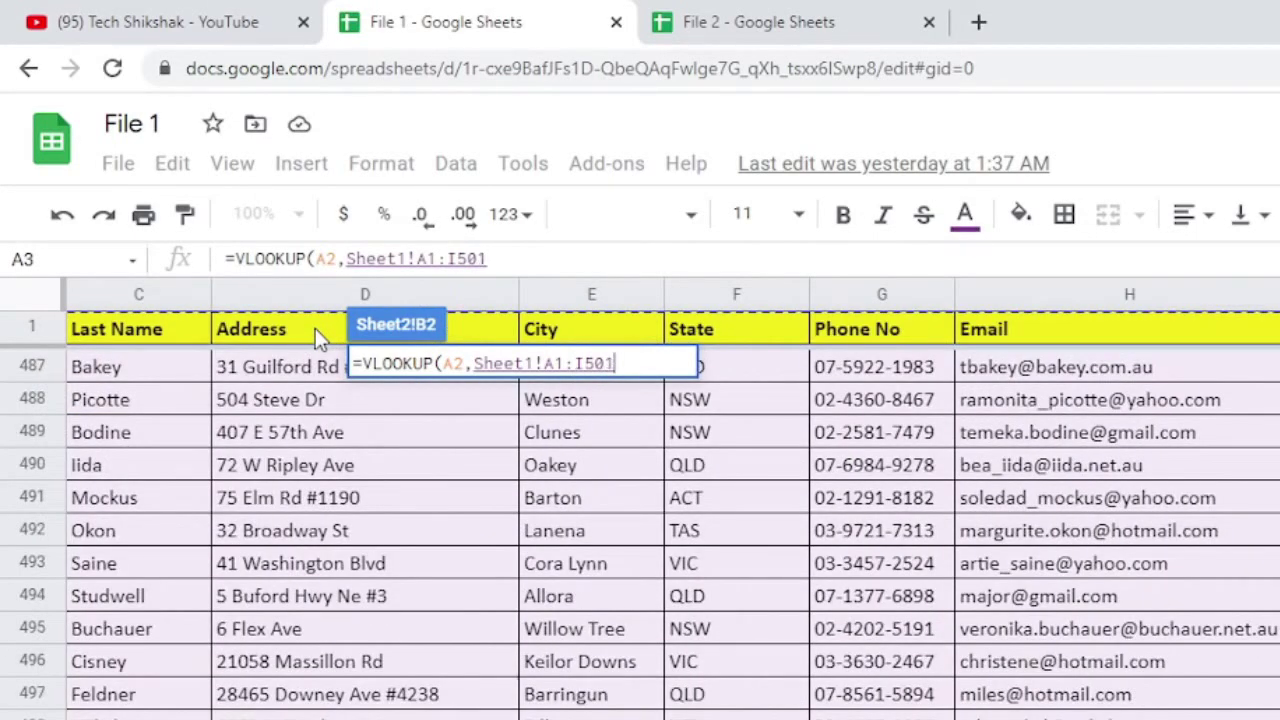
key(F4)
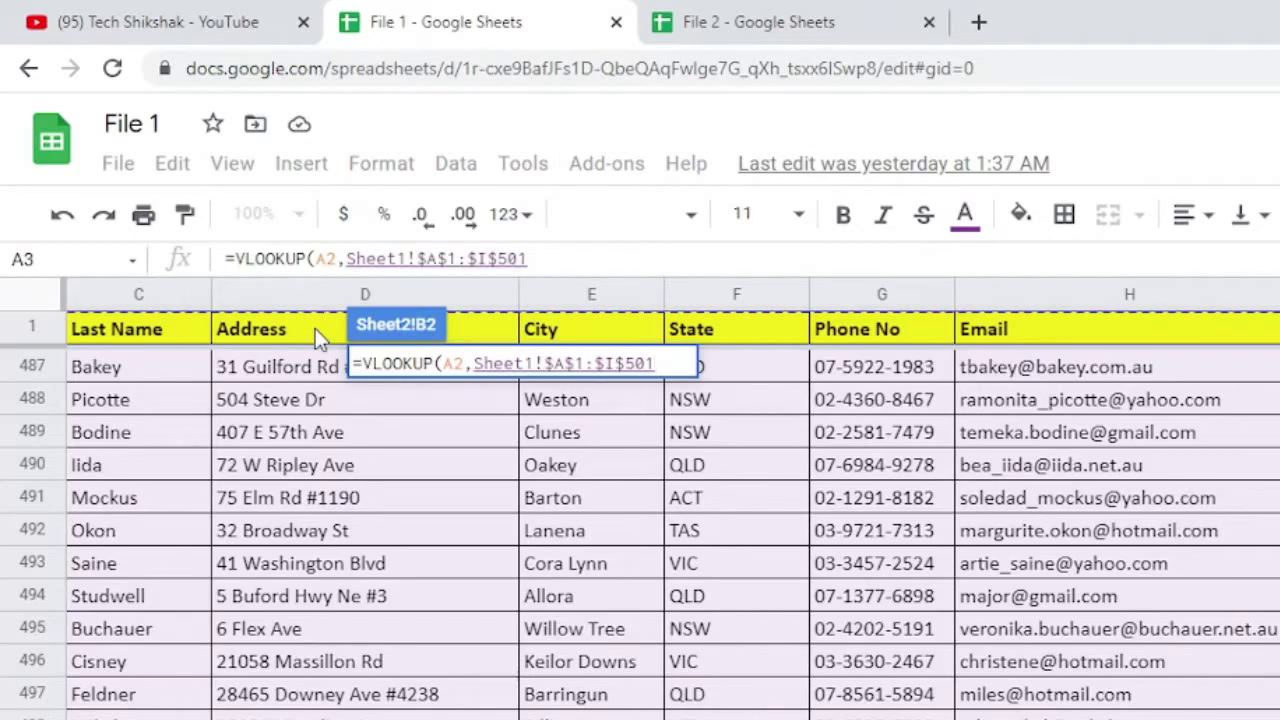
text(,2)
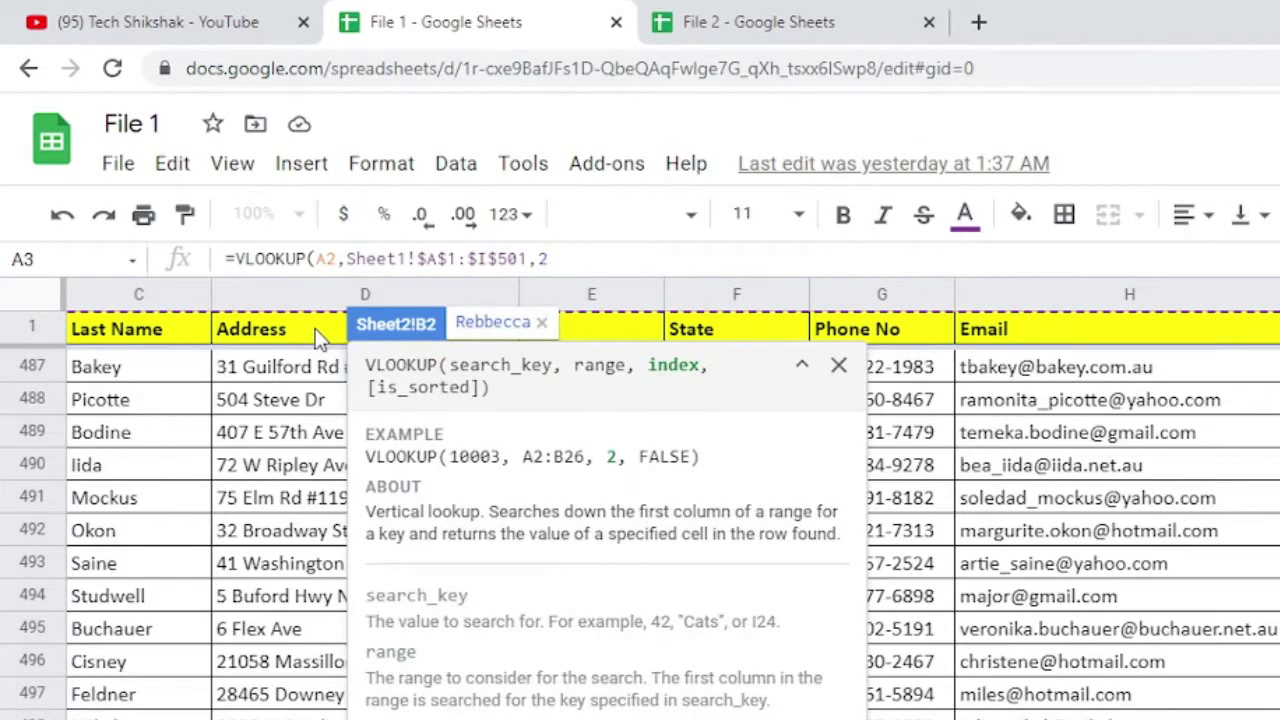
text(,false)
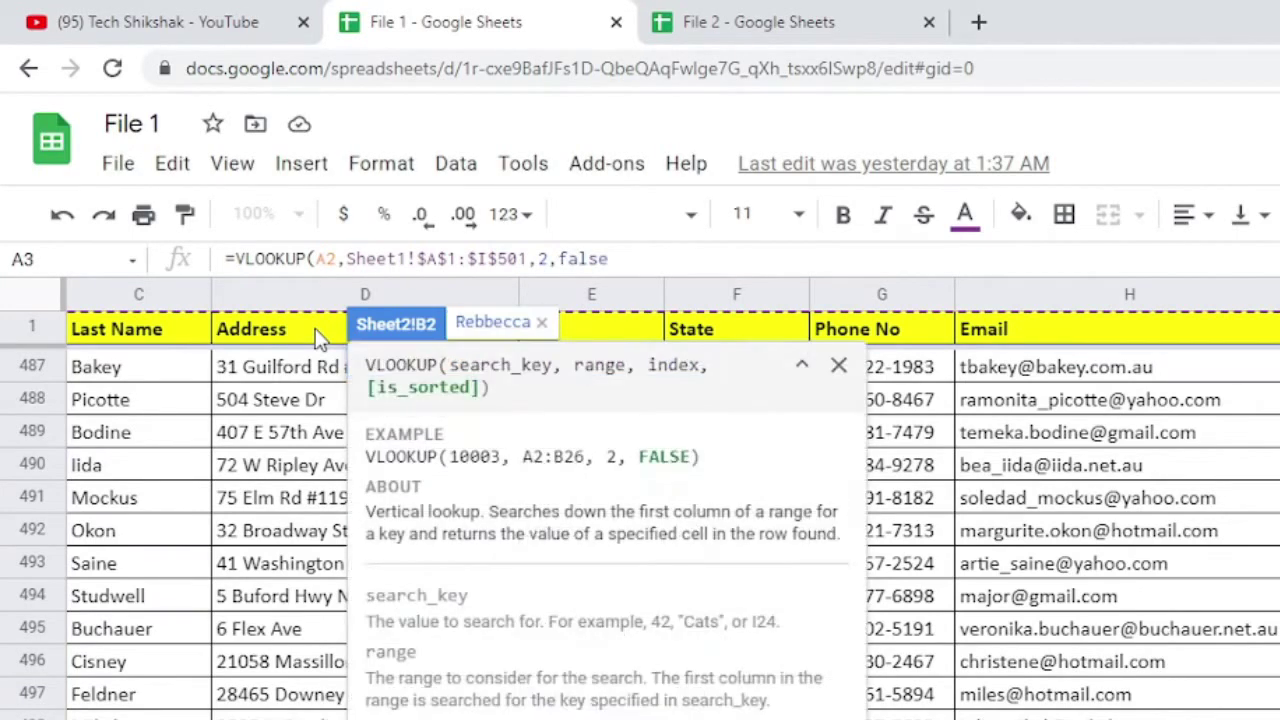
text())
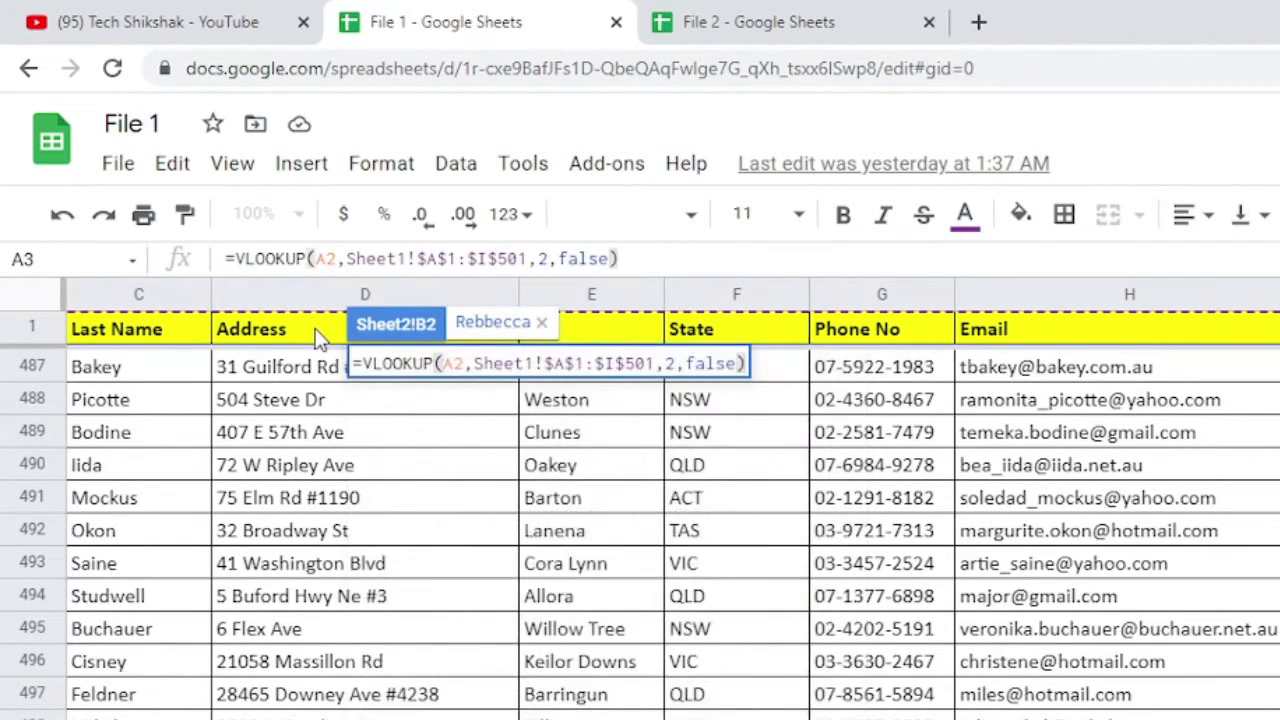
key(Return)
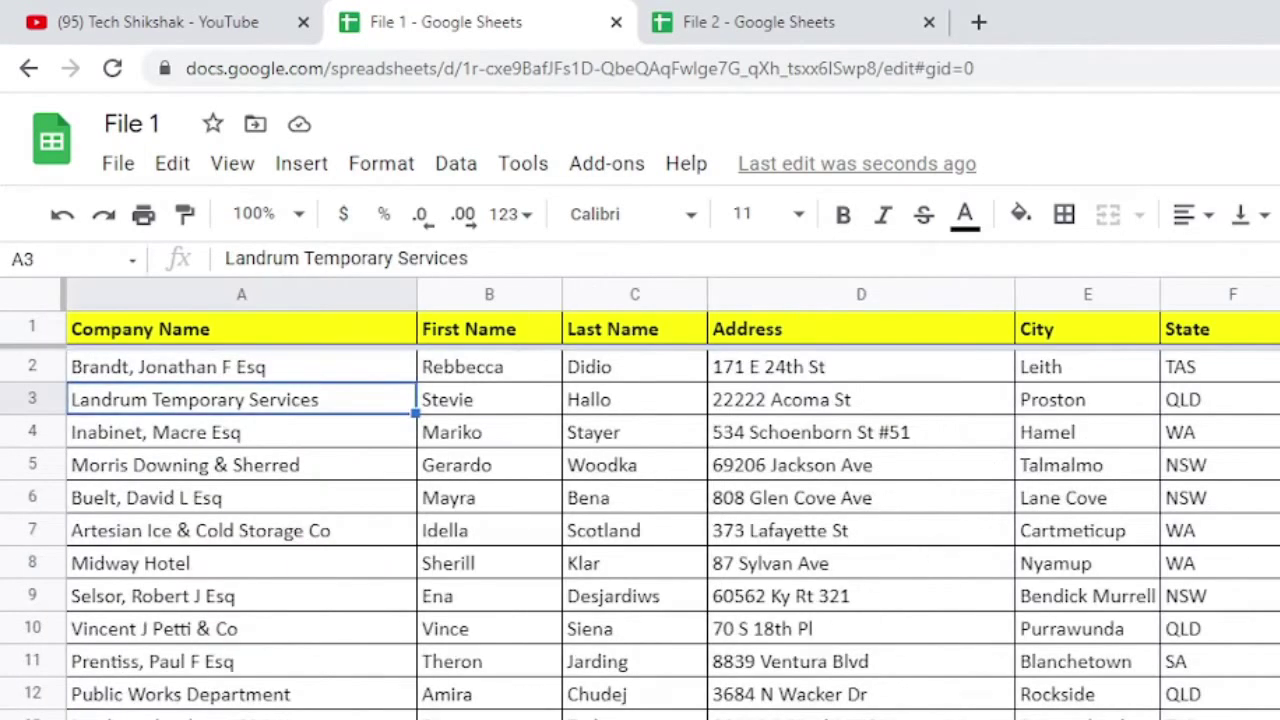
Step: Select A2:B2 on Sheet1, then return to Sheet2 to confirm B2 shows Rebbecca
click(241, 366)
key(shift+Right)
key(shift+Left)
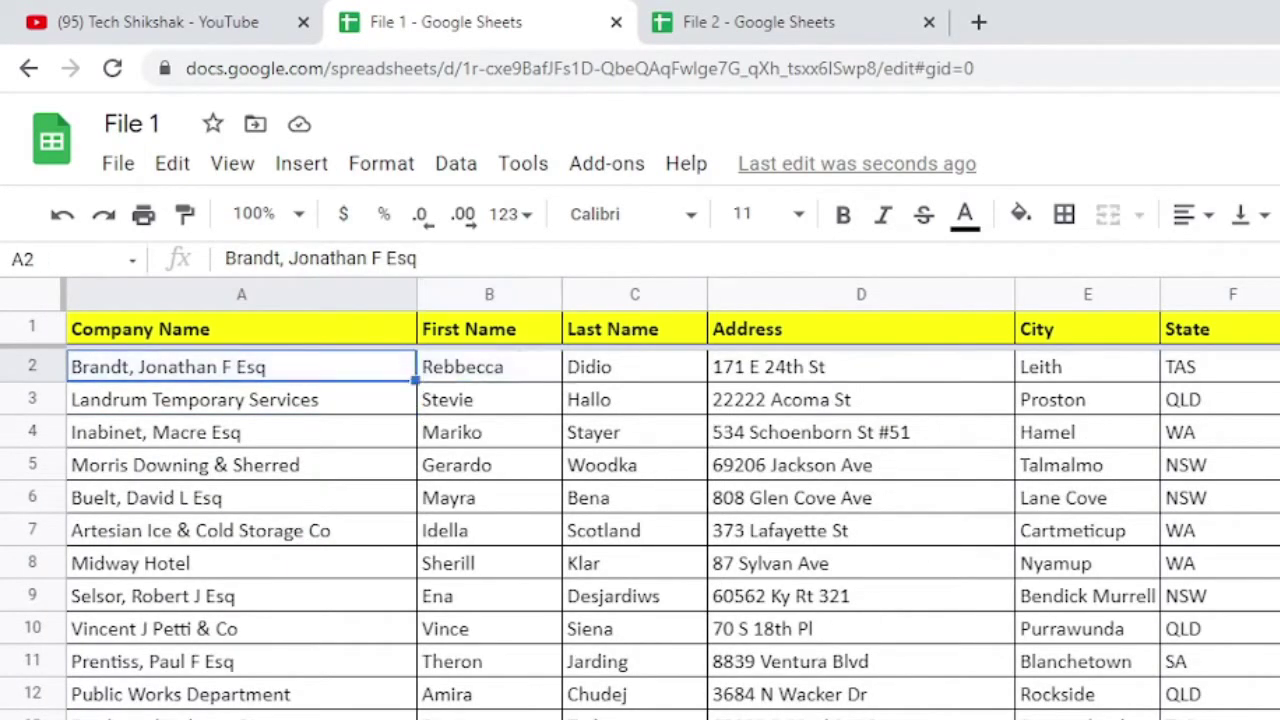
key(shift+Right)
key(ctrl+shift+Page_Down)
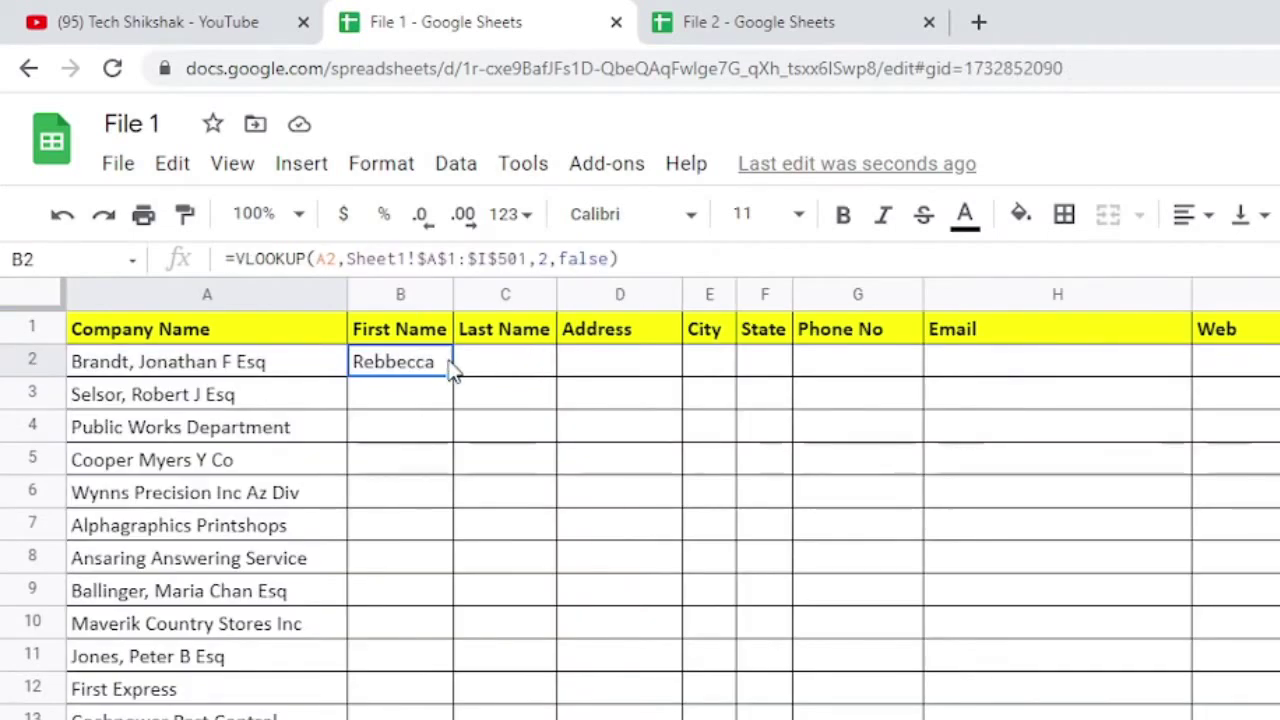
Step: Copy B2's lookup into C2 with column index 3 for the last name
click(638, 254)
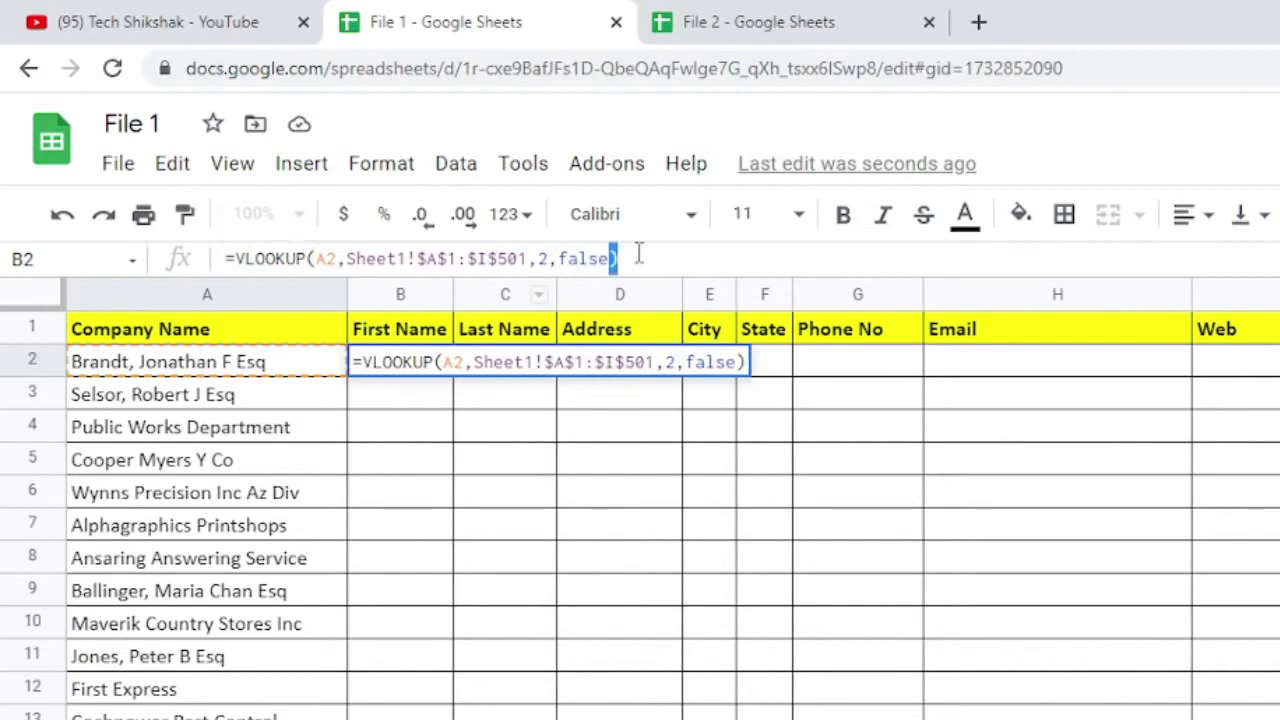
key(ctrl+shift+Left)
key(ctrl+shift+Left)
key(ctrl+shift+Left)
key(ctrl+shift+Left)
key(ctrl+shift+Left)
key(ctrl+shift+Left)
key(ctrl+c)
key(Tab)
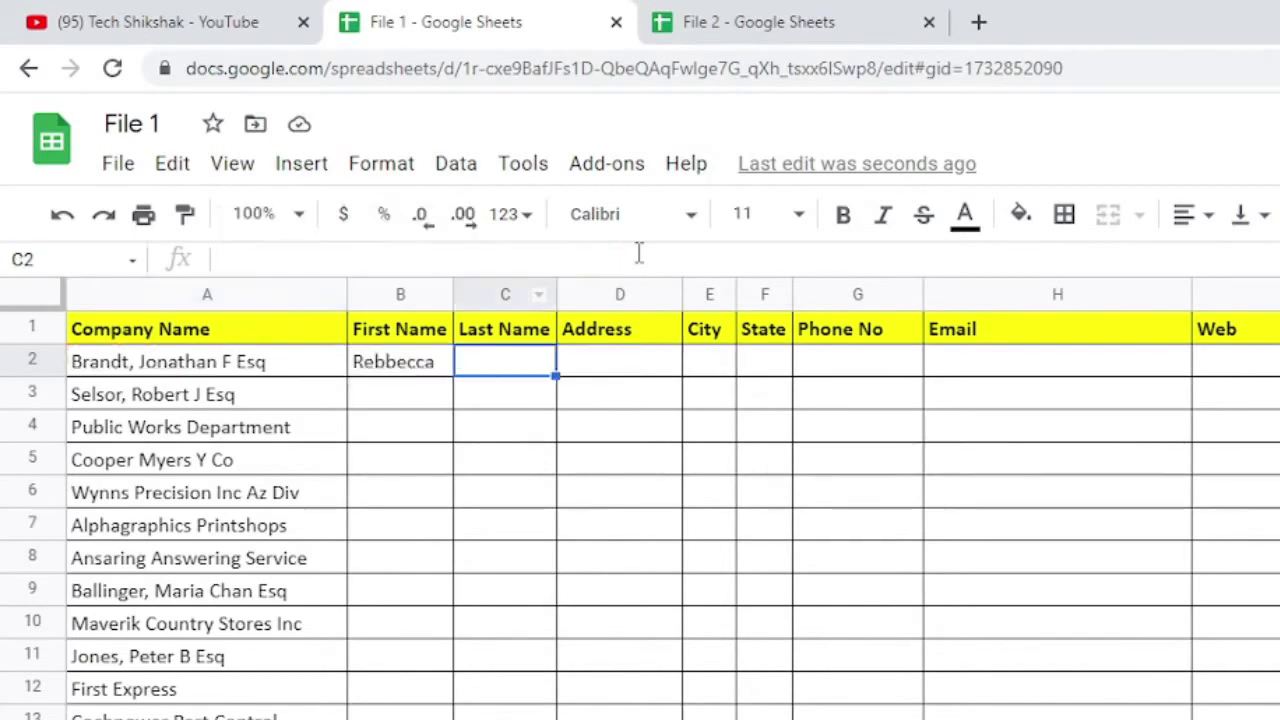
key(ctrl+v)
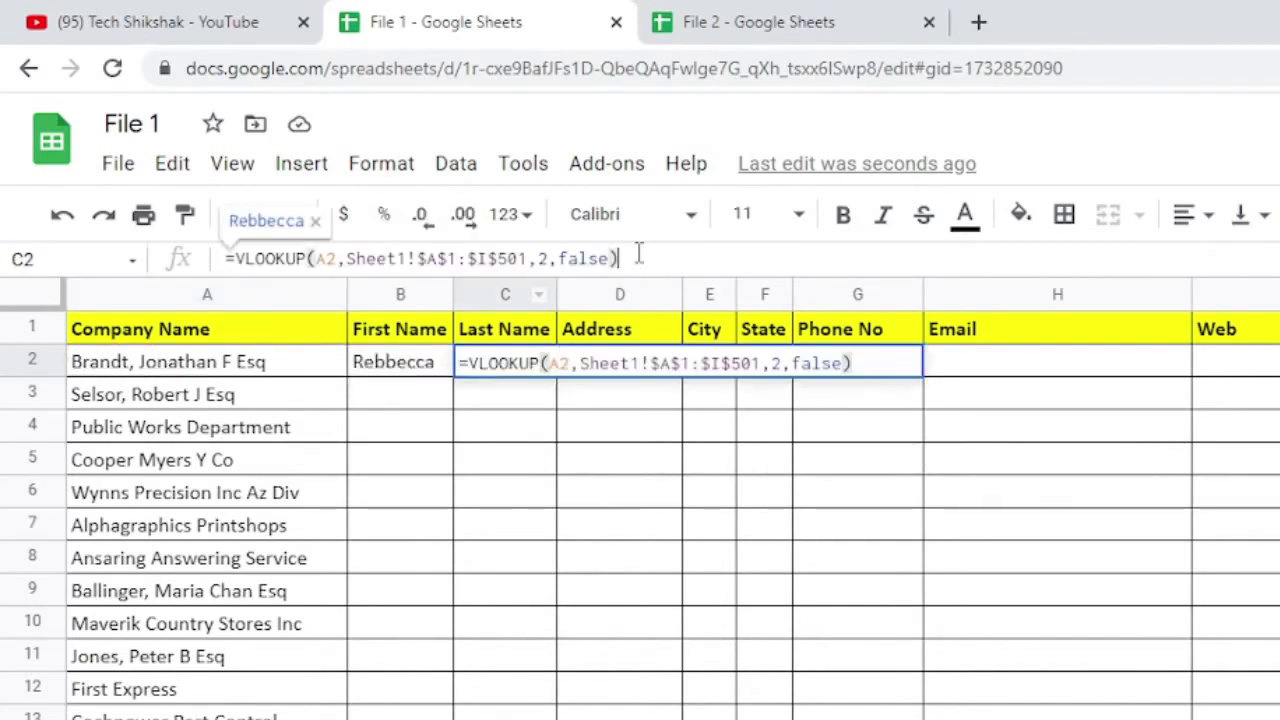
key(Left)
key(Left)
key(Left)
key(shift+Left)
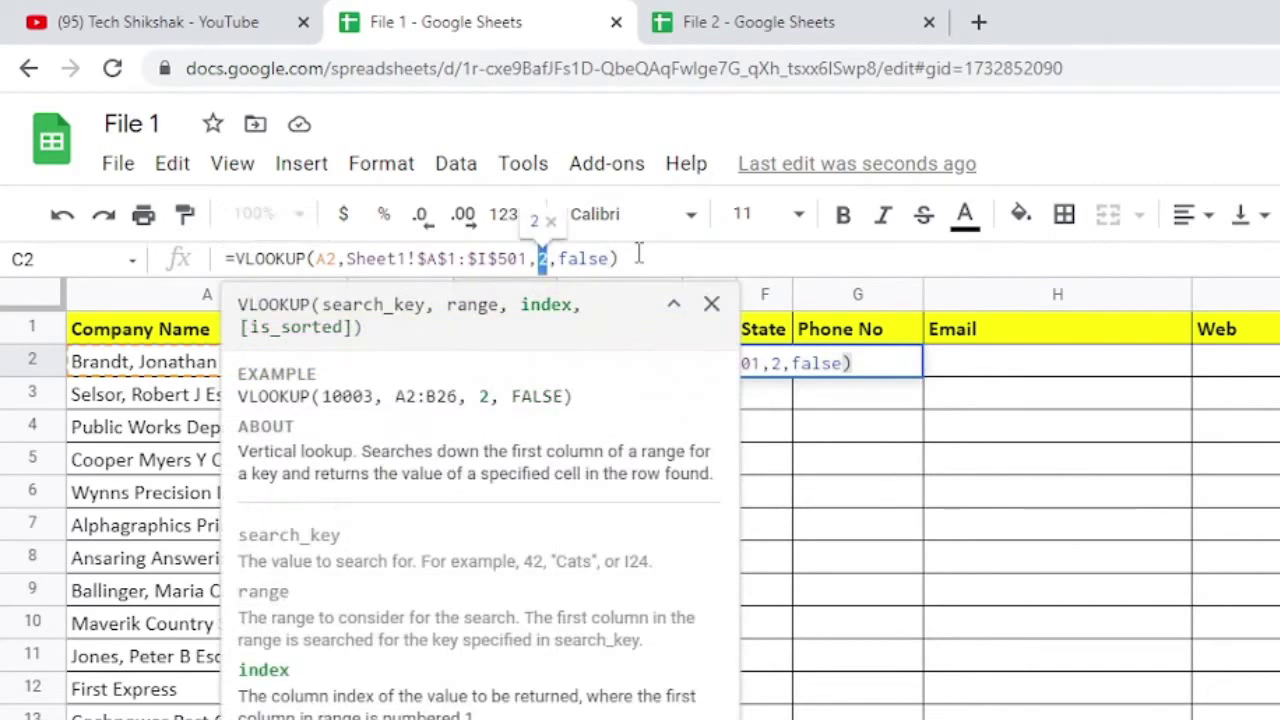
text(3)
key(Tab)
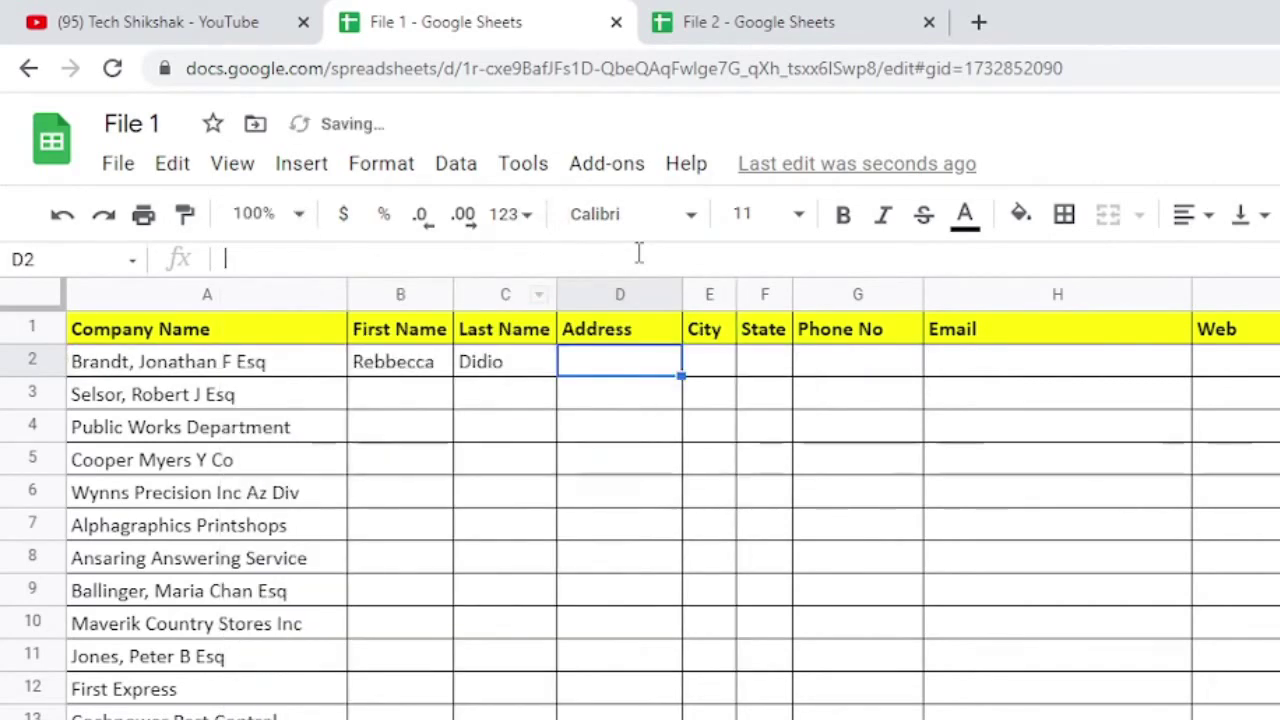
Step: Paste the lookup into D2 and E2 with indexes 4 and 5, widening column E
key(ctrl+v)
key(Left)
key(Left)
key(Left)
key(Left)
key(shift+Left)
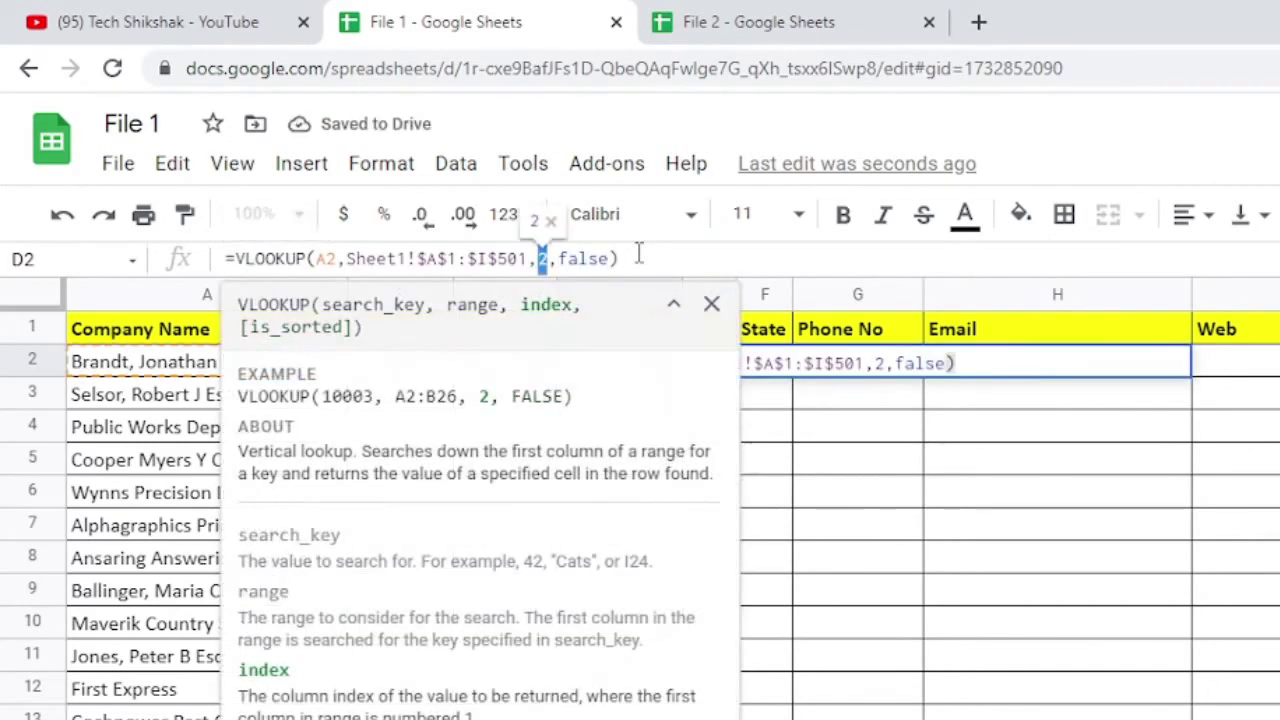
text(4)
key(Tab)
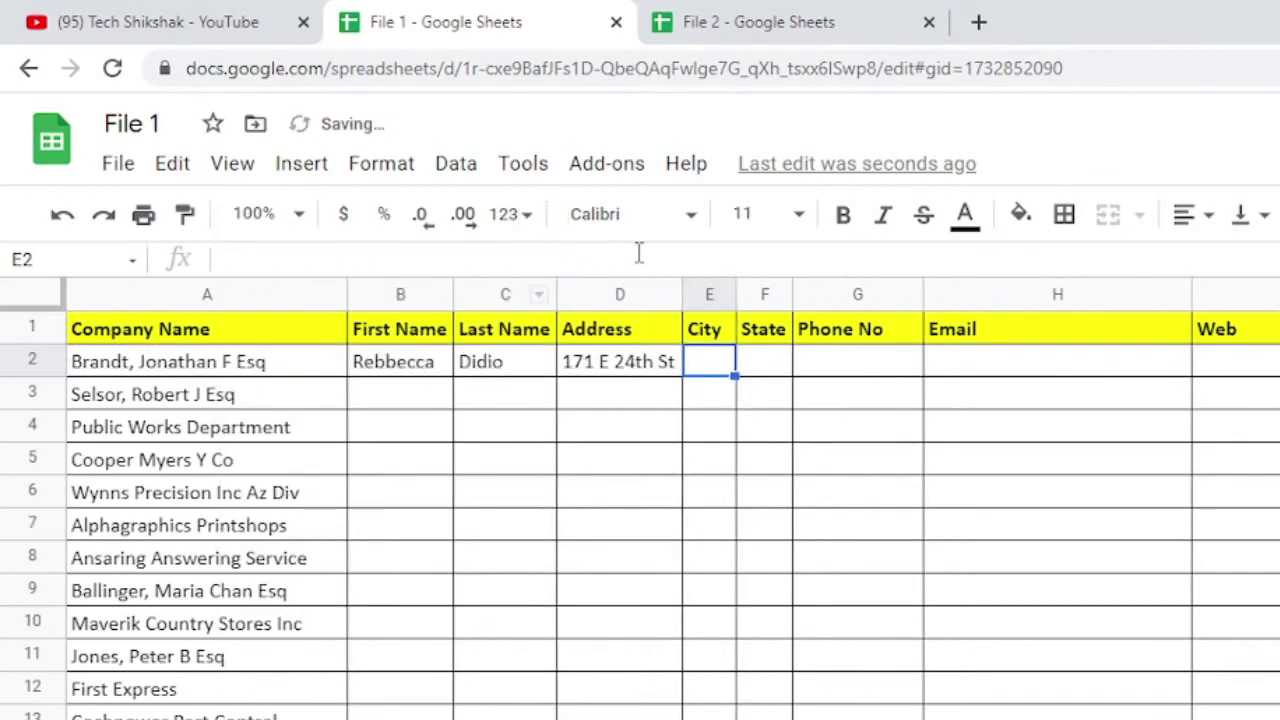
key(ctrl+v)
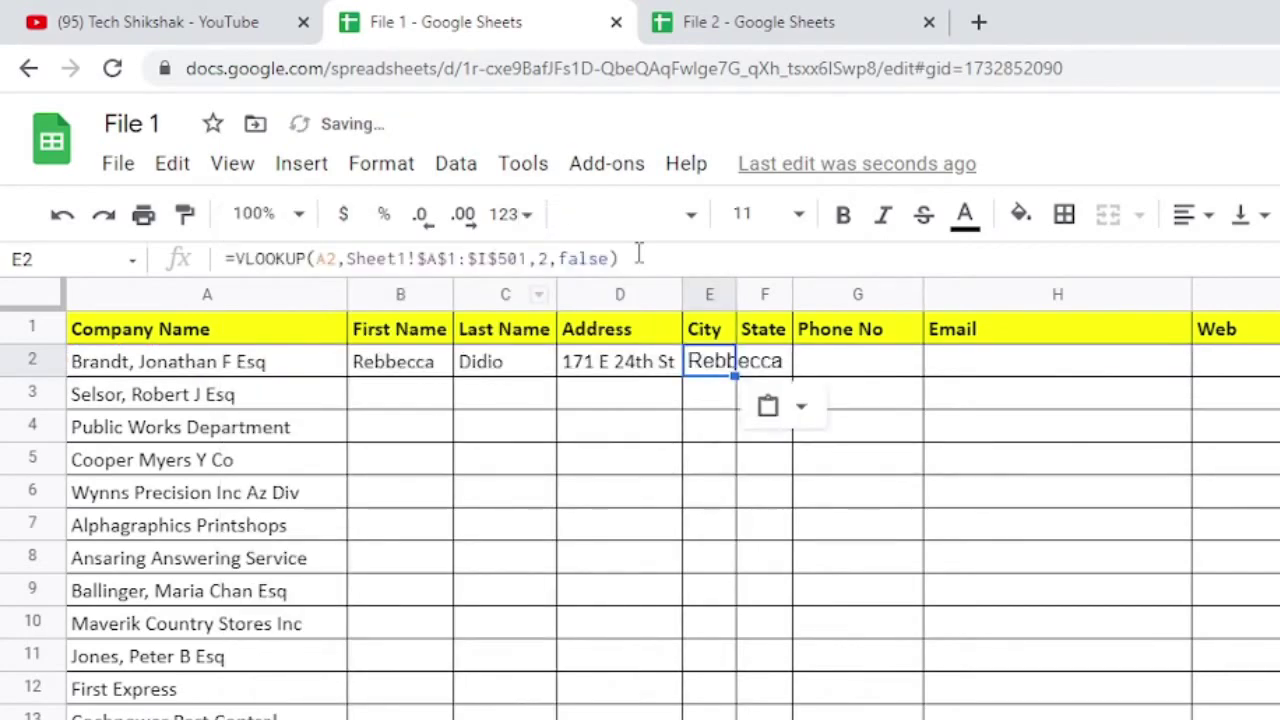
key(F2)
key(Left)
key(Left)
key(Left)
key(BackSpace)
text(5)
key(Tab)
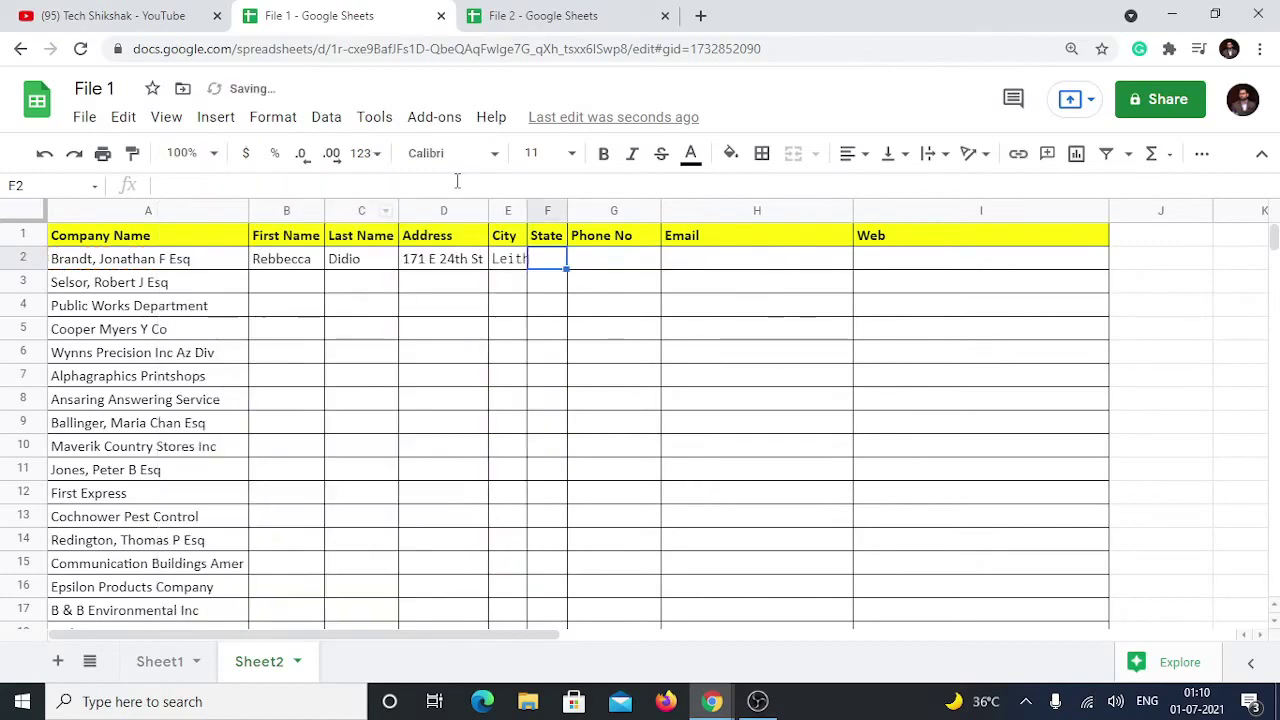
double_click(524, 207)
Step: Paste the lookup into F2 and G2 with indexes 6 and 7 for state and phone
key(ctrl+v)
key(F2)
key(Left)
key(Left)
key(Left)
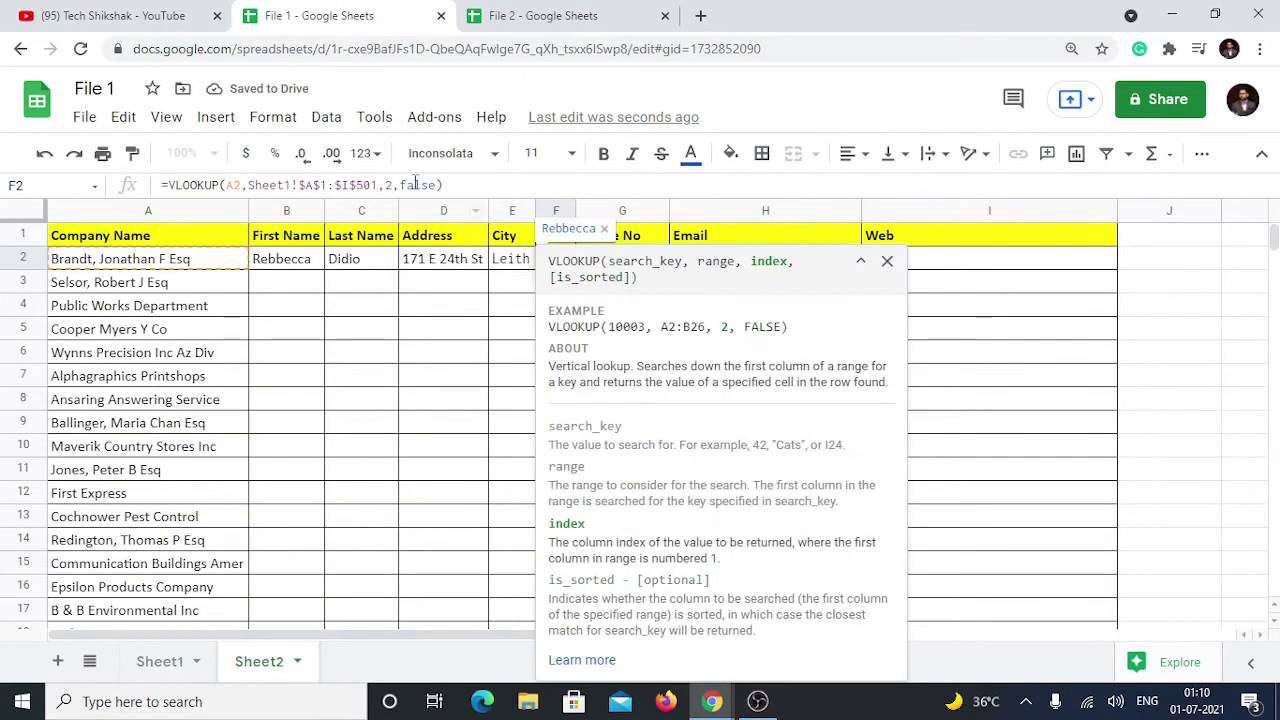
key(BackSpace)
text(6)
key(Tab)
key(ctrl+v)
key(F2)
key(Left)
key(Left)
key(Left)
key(BackSpace)
text(7)
key(Tab)
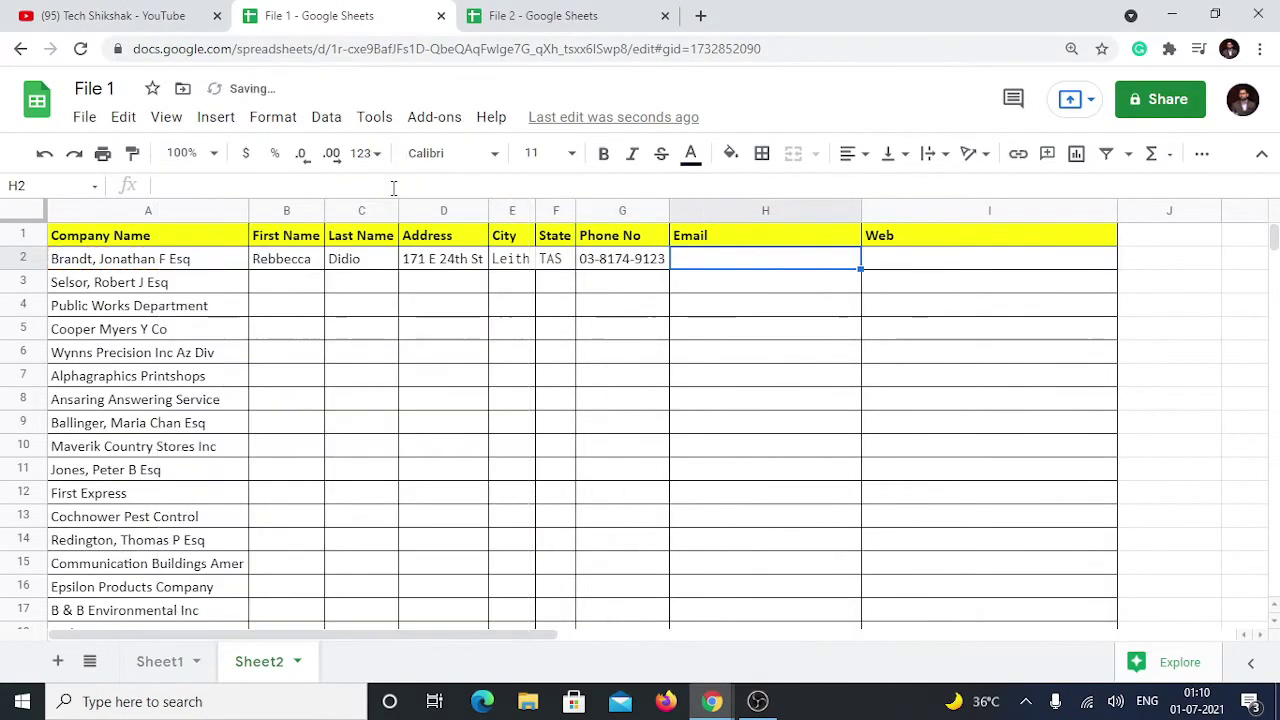
Step: Paste the lookup into H2 and I2 with indexes 8 and 9 for email and web
key(ctrl+v)
key(F2)
key(Left)
key(Left)
key(Left)
key(BackSpace)
key(8)
key(Tab)
key(ctrl+v)
key(Left)
key(Left)
key(Left)
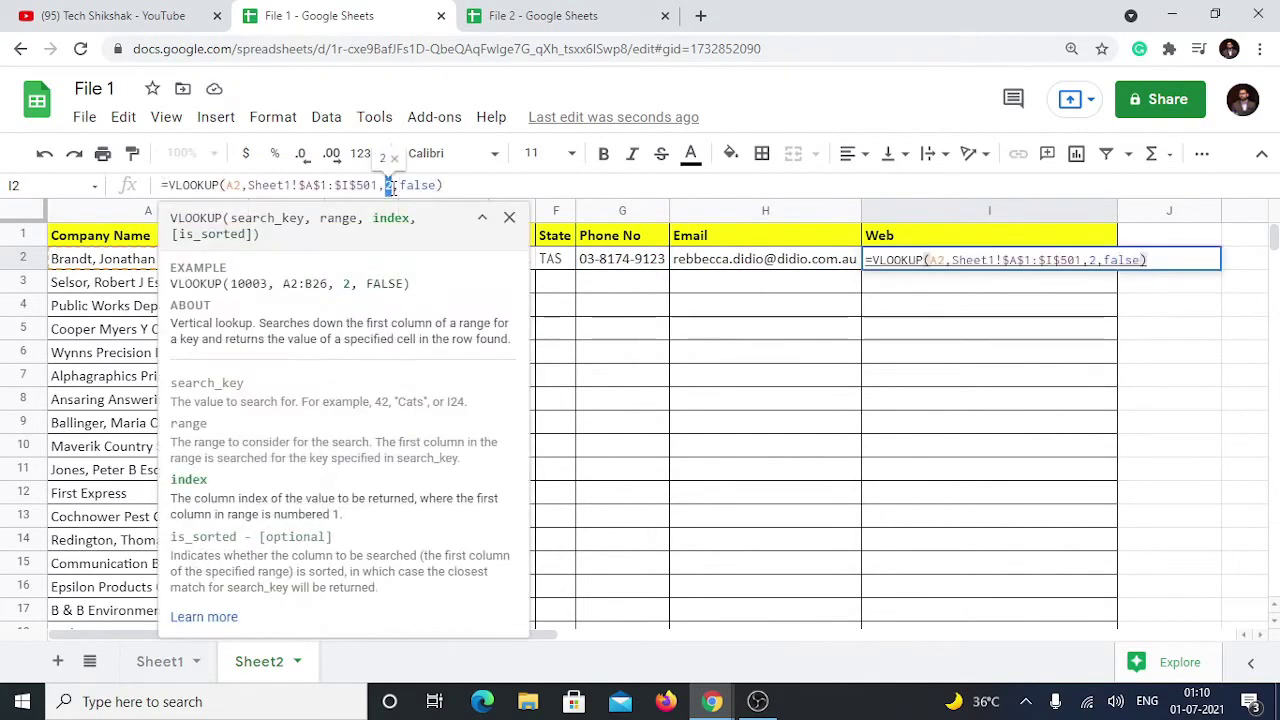
key(BackSpace)
text(9)
key(Tab)
Step: Move to the end of the company list in column B to begin selecting the fill range
key(Home)
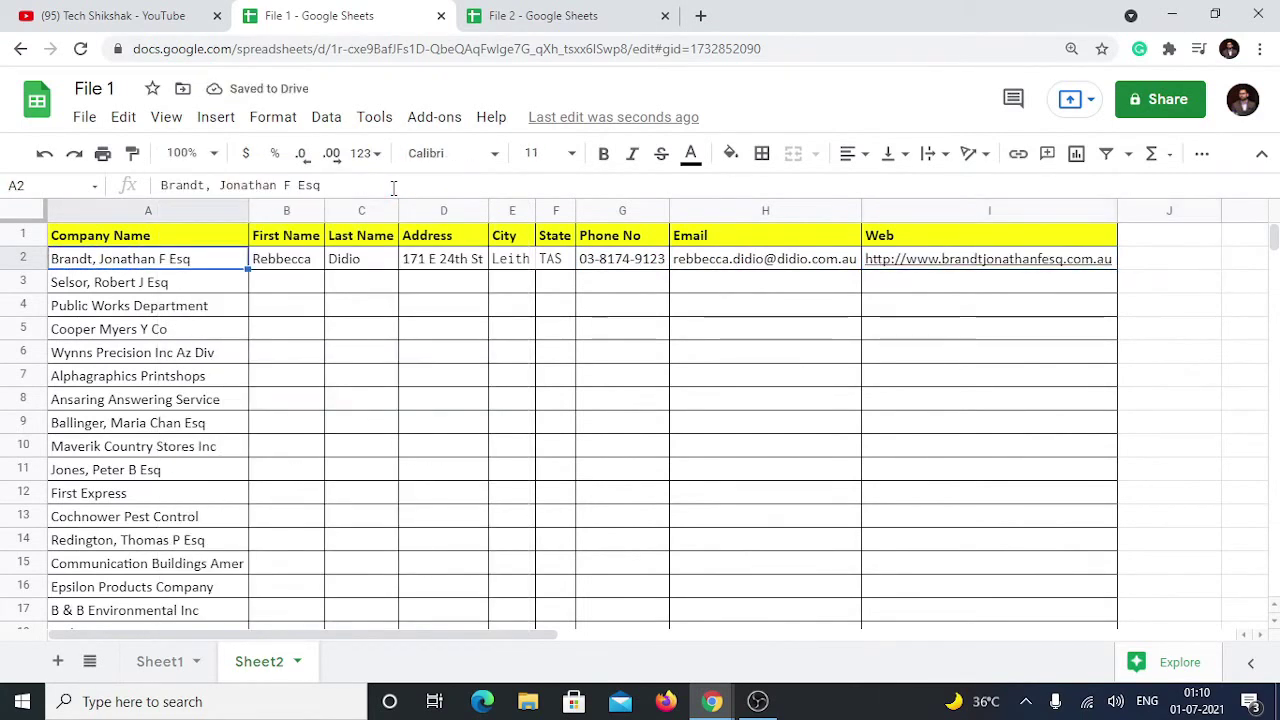
key(ctrl+Down)
key(Down)
key(Right)
key(Up)
Step: Select B2:I25 and fill the row-2 lookups down with Ctrl+D
key(ctrl+shift+Up)
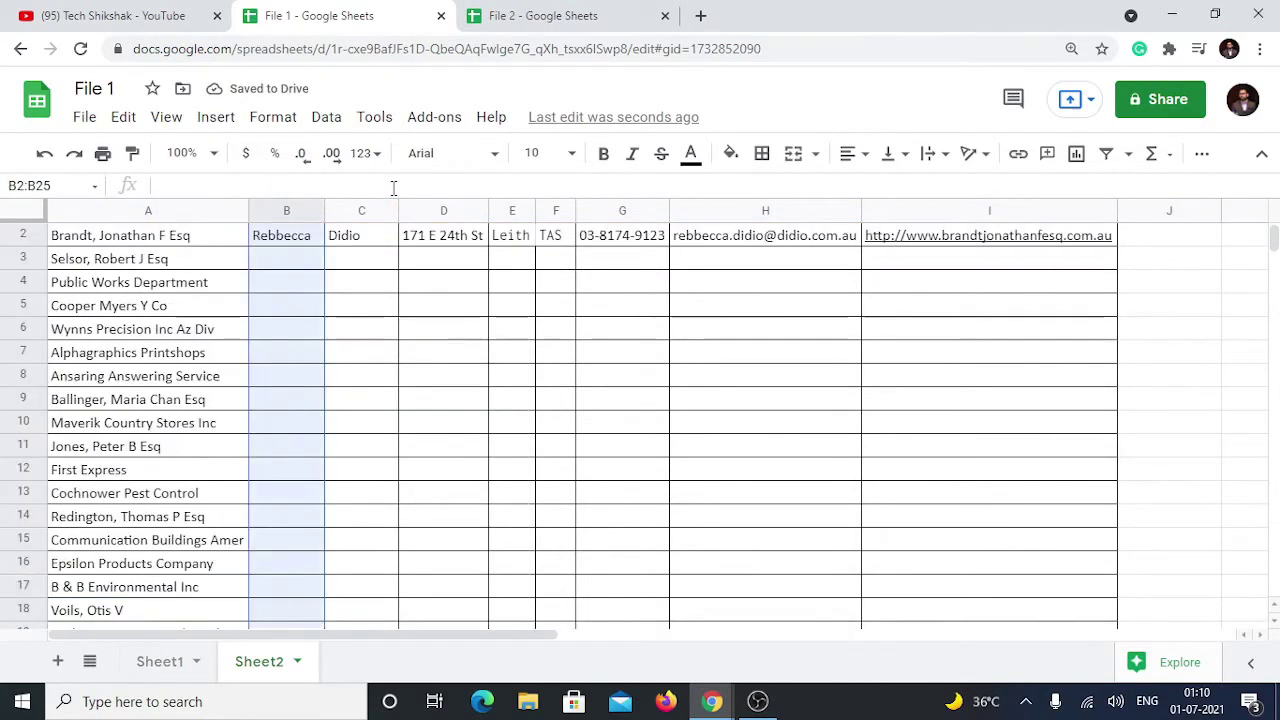
key(ctrl+shift+Up)
key(shift+Down)
key(shift+Right)
key(shift+Right)
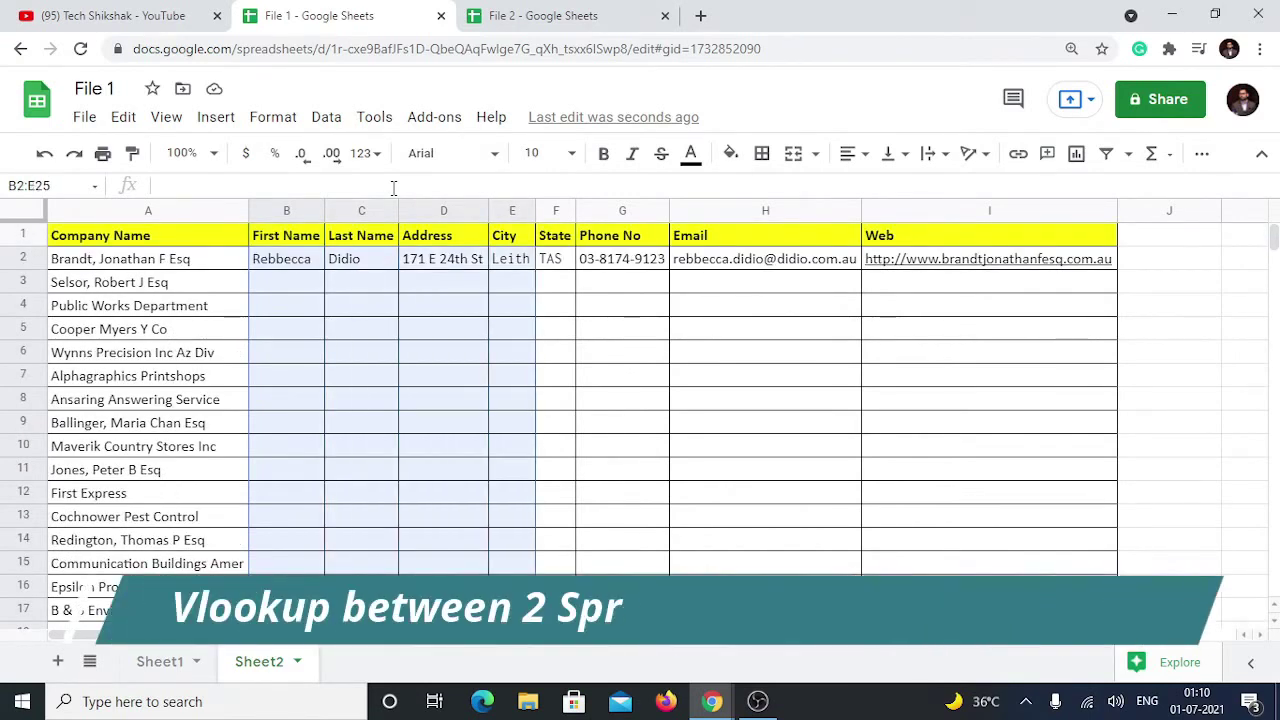
key(shift+Right)
key(shift+Right)
key(shift+Right)
key(shift+Right)
key(shift+Right)
key(shift+Right)
key(shift+Left)
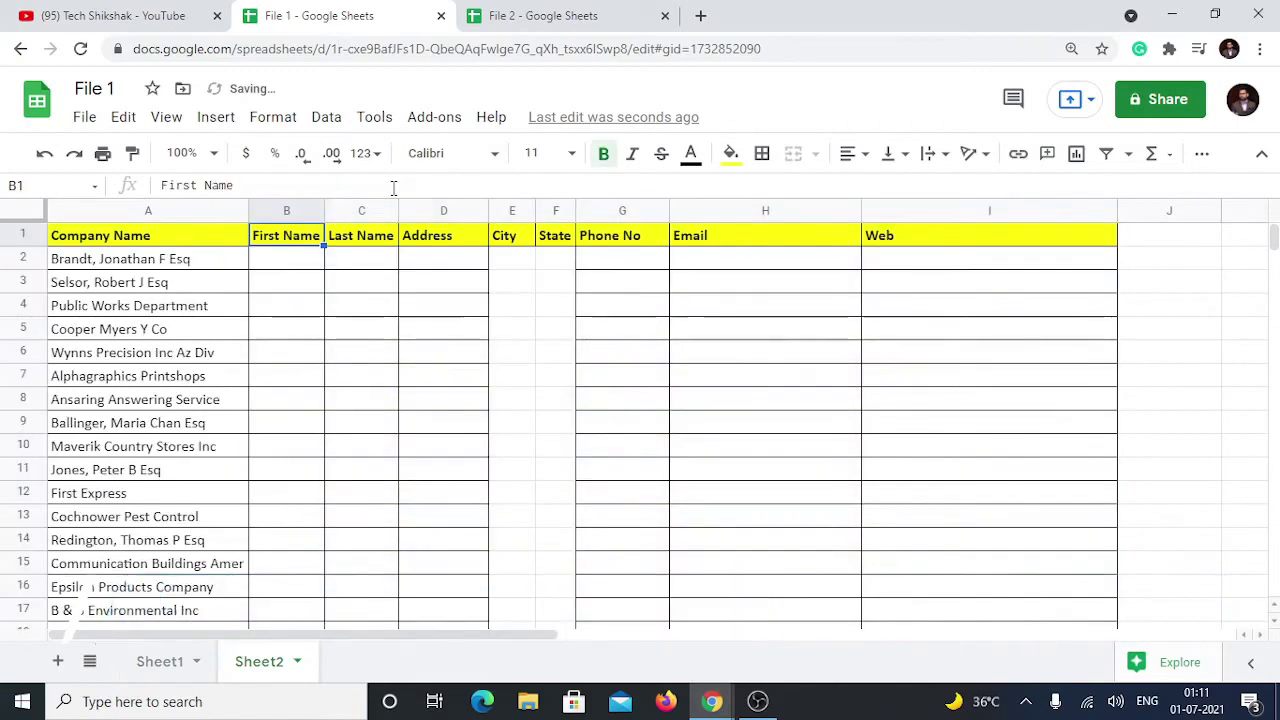
key(ctrl+d)
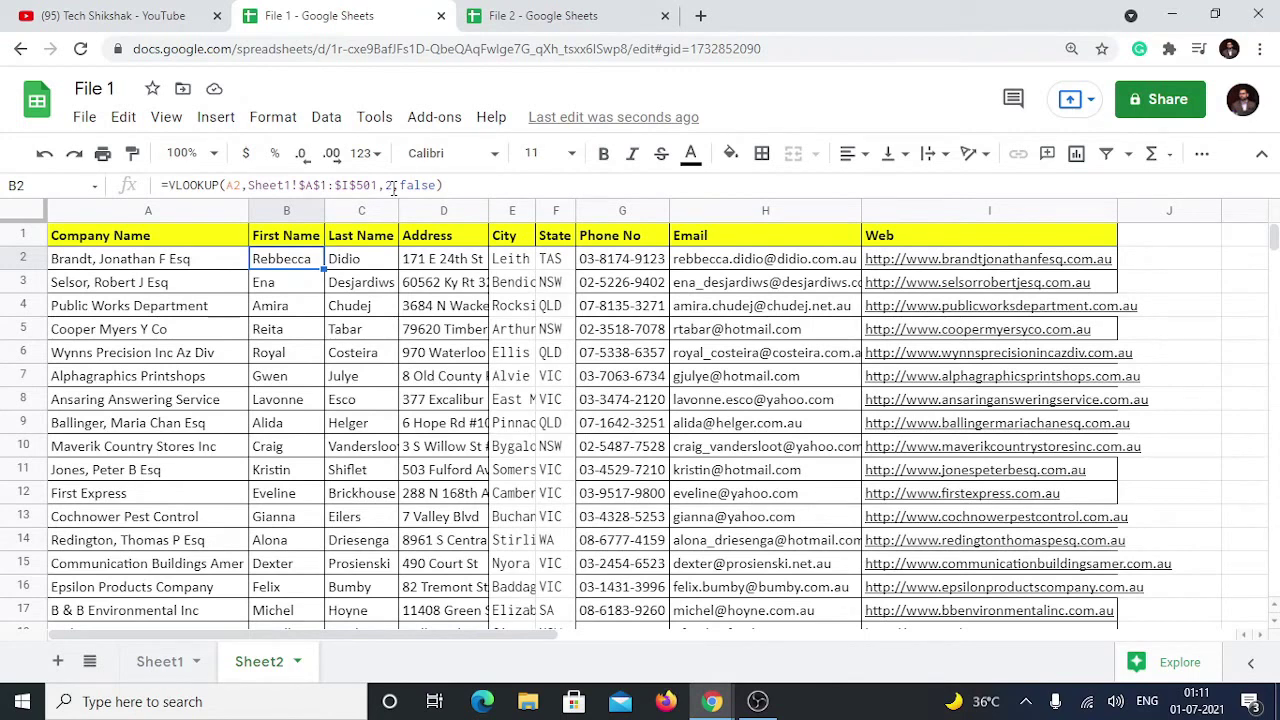
Step: In File 2, start B2's formula as =vlookup(A2,importrange( after adjusting the zoom
click(618, 12)
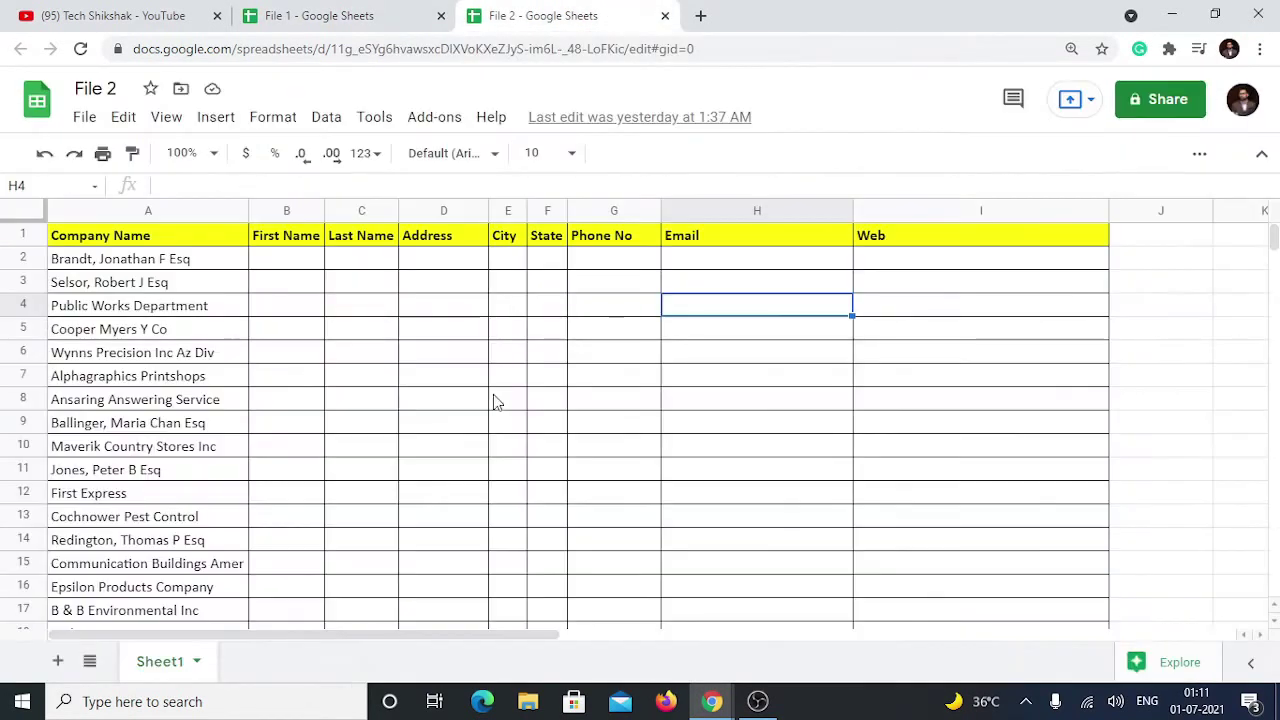
key(ctrl+minus)
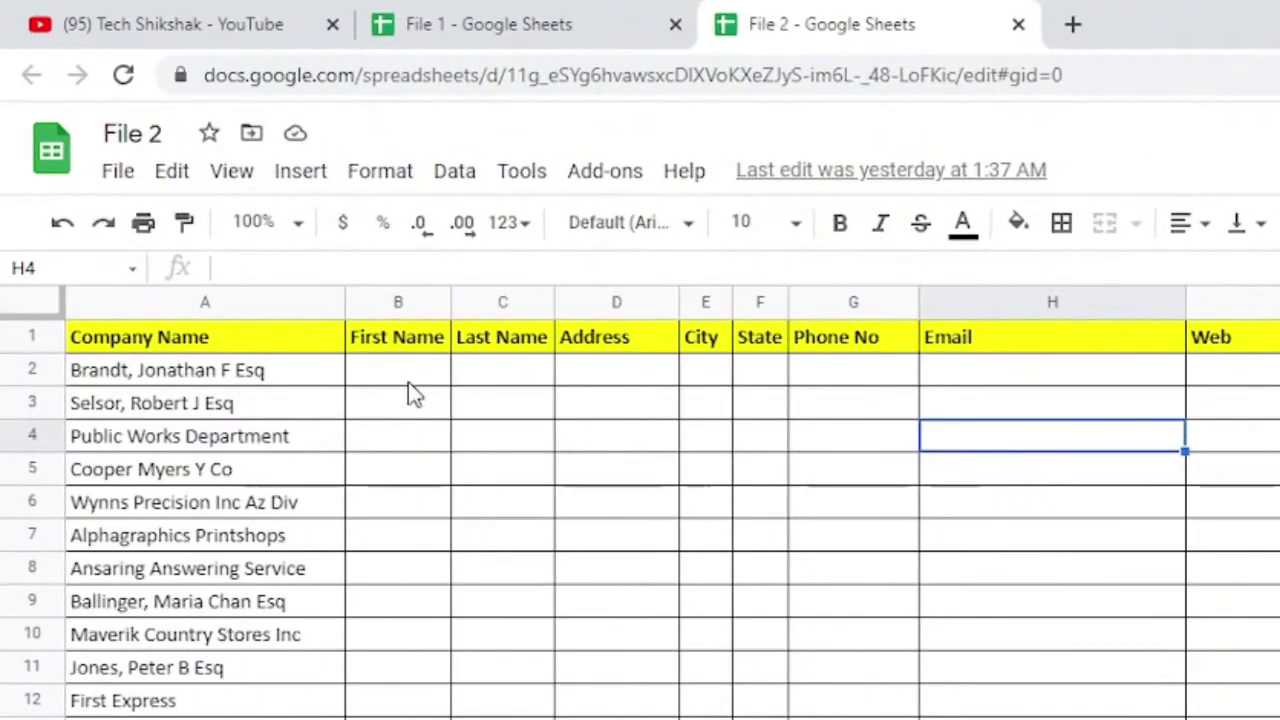
click(409, 383)
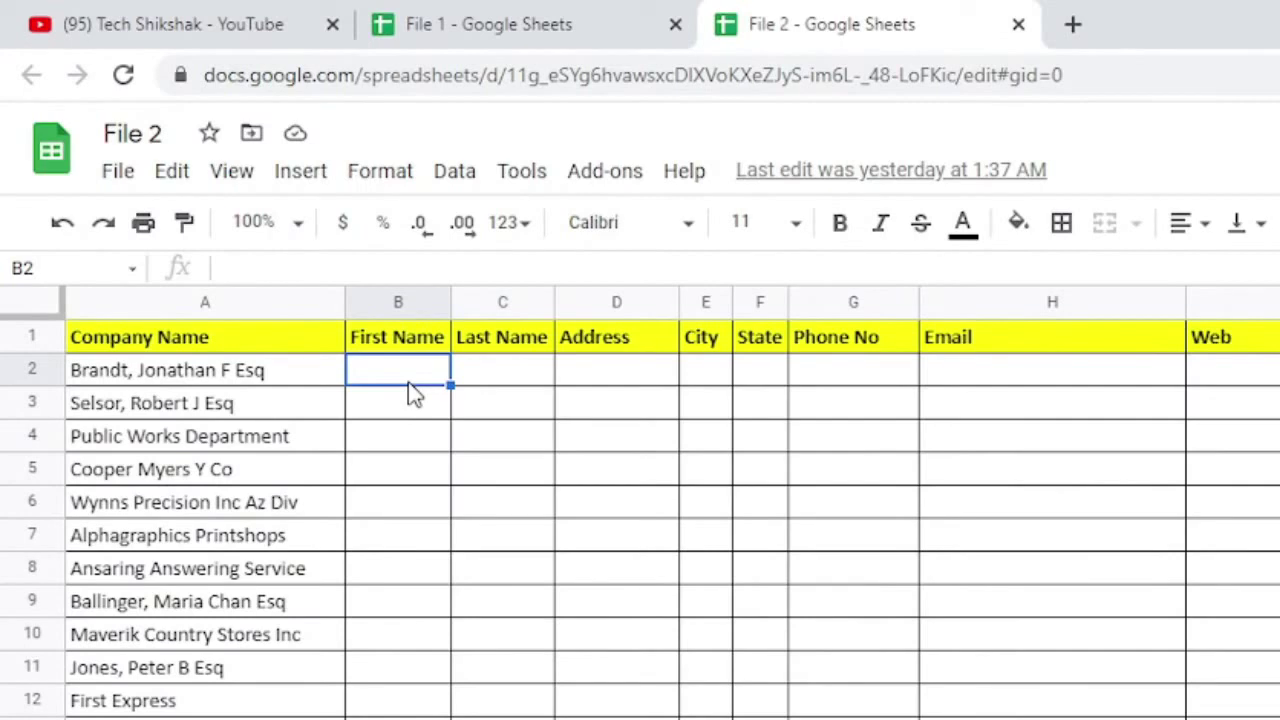
text(=vloo)
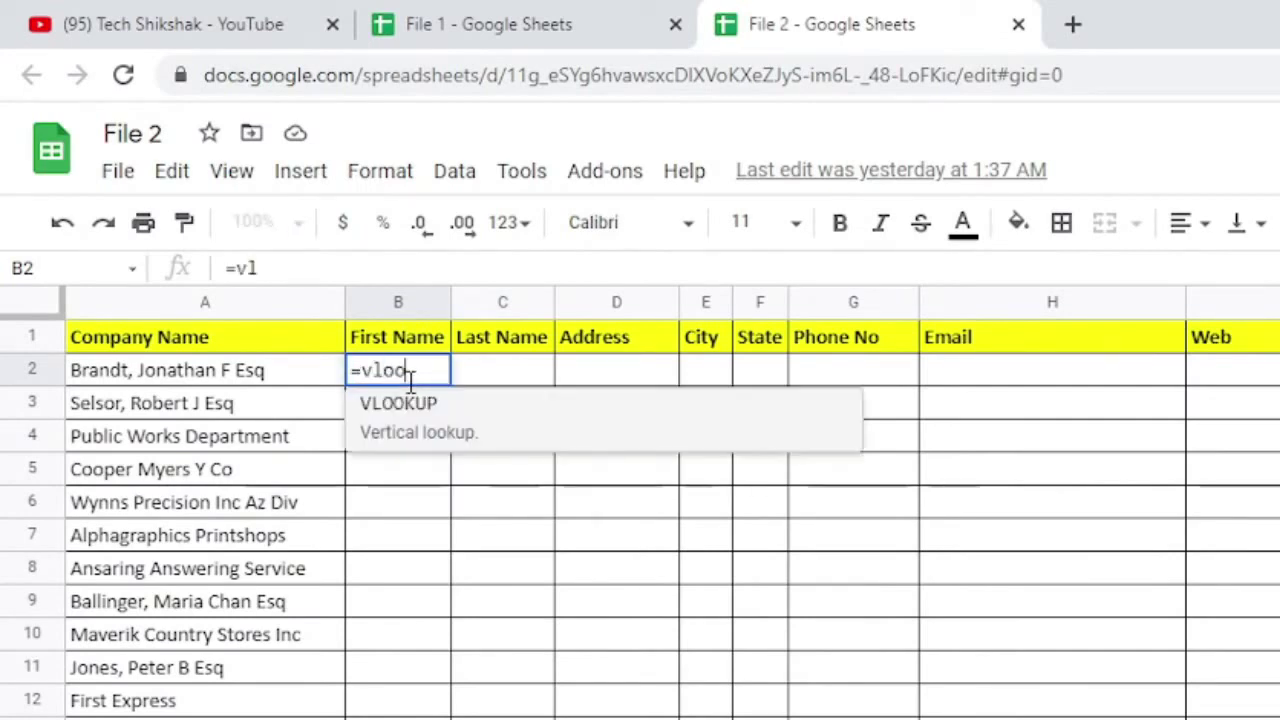
text(kup)
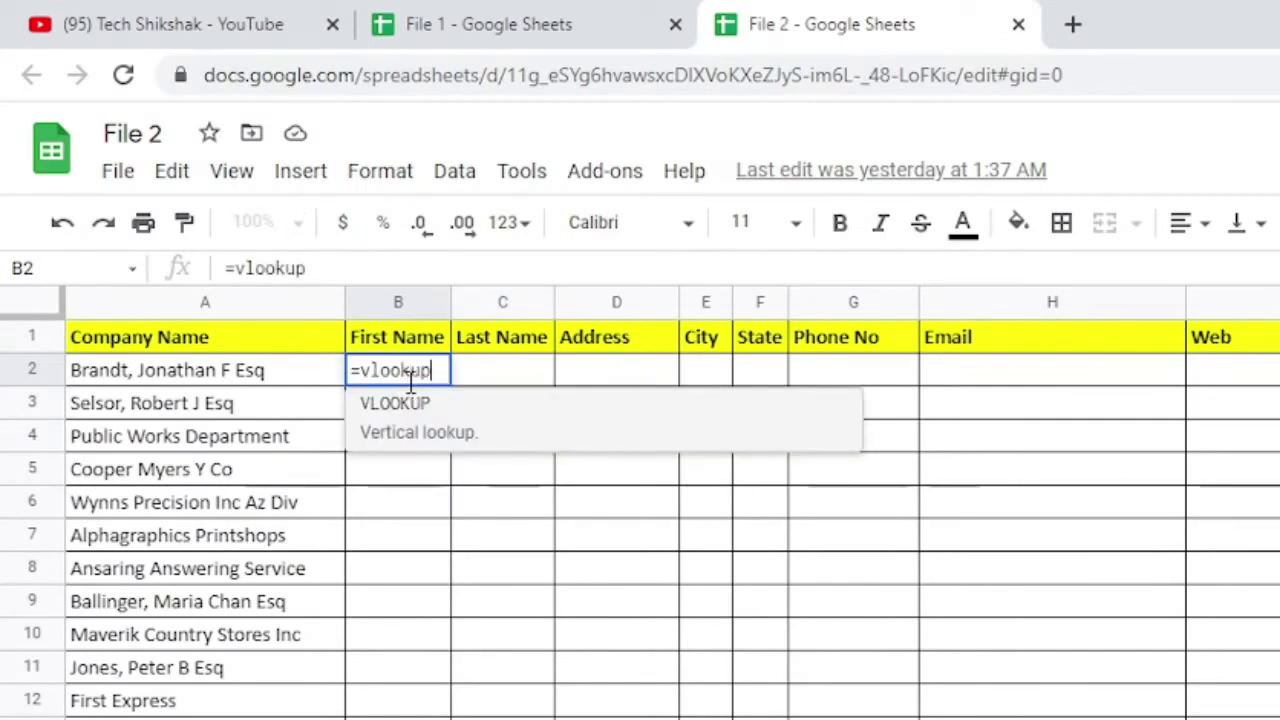
text(()
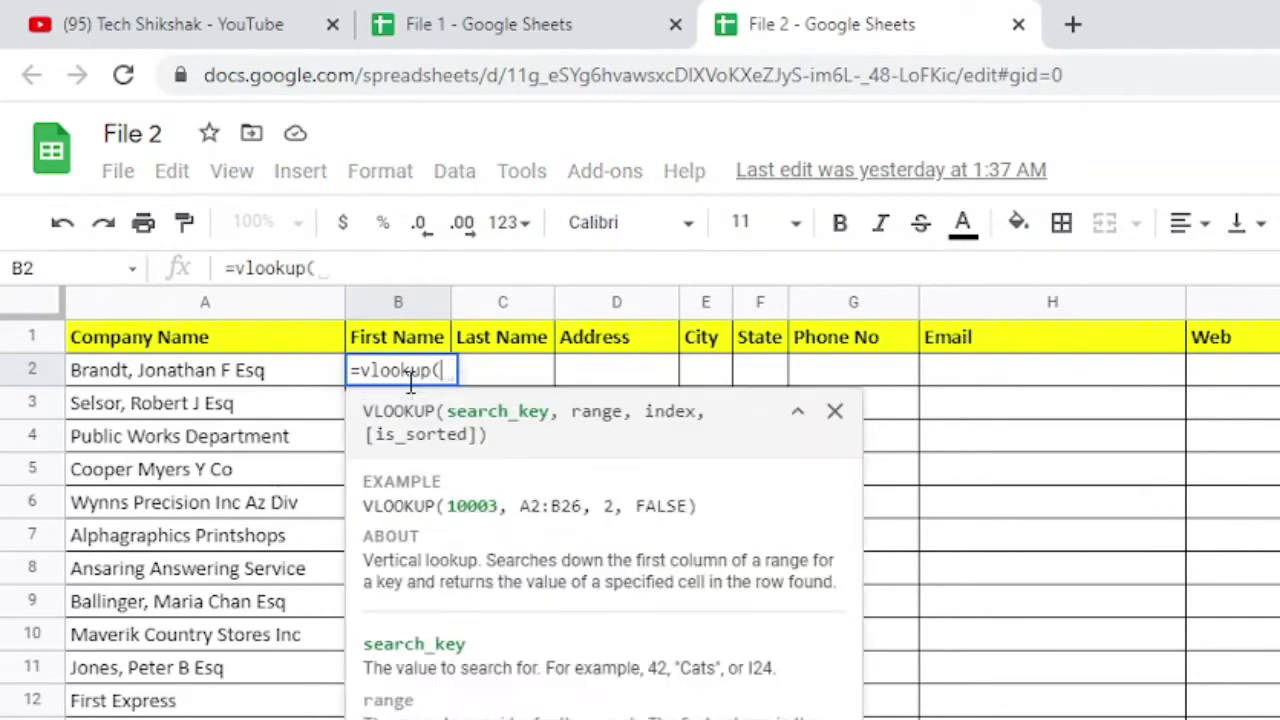
click(295, 378)
text(,)
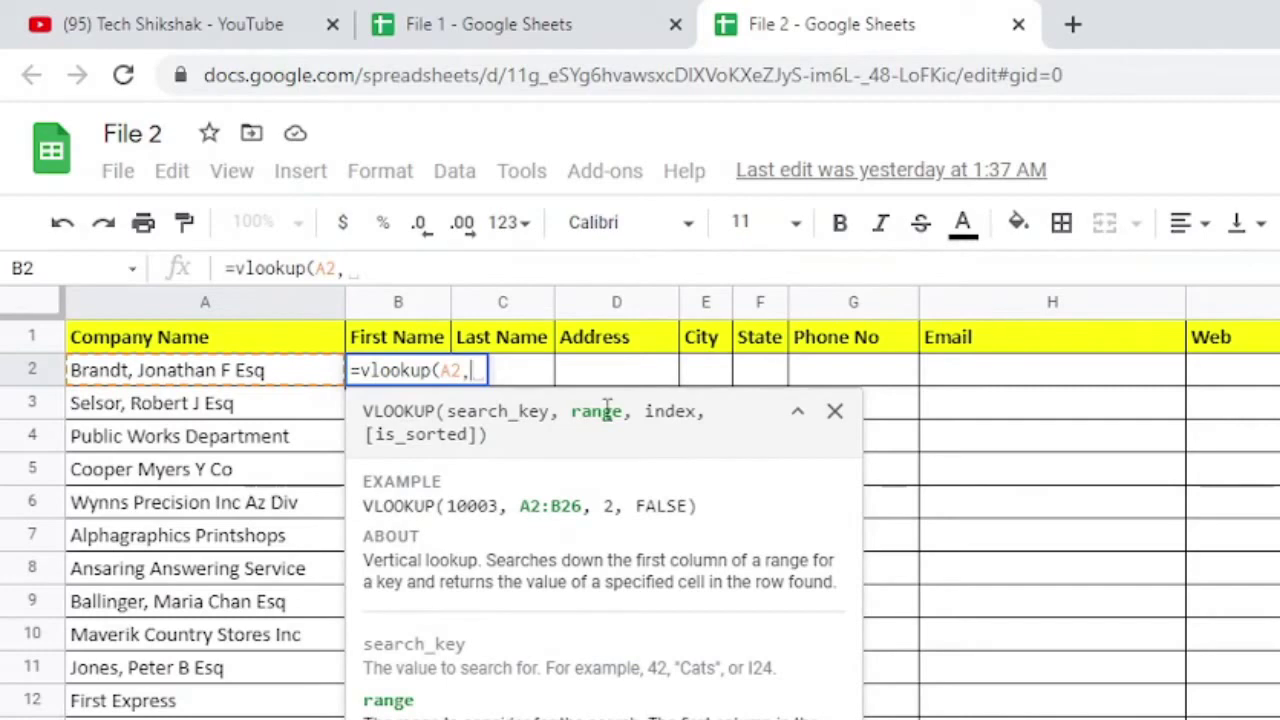
text(impor)
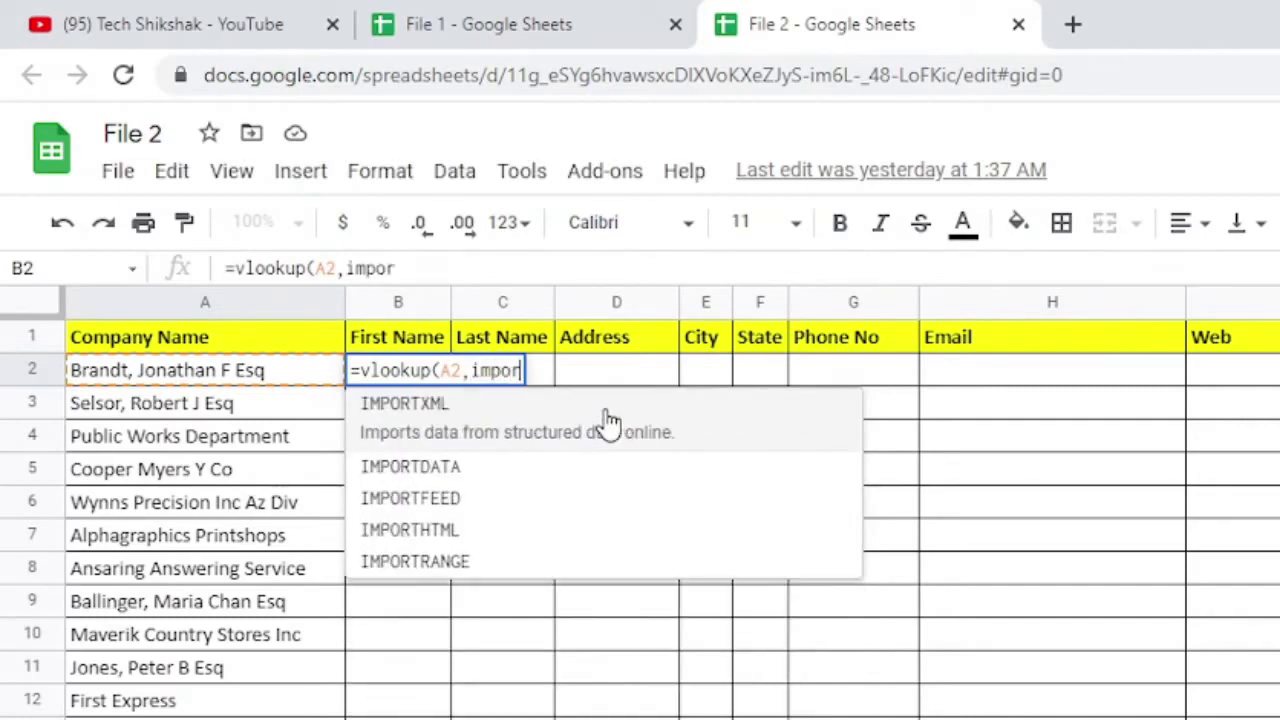
text(trang)
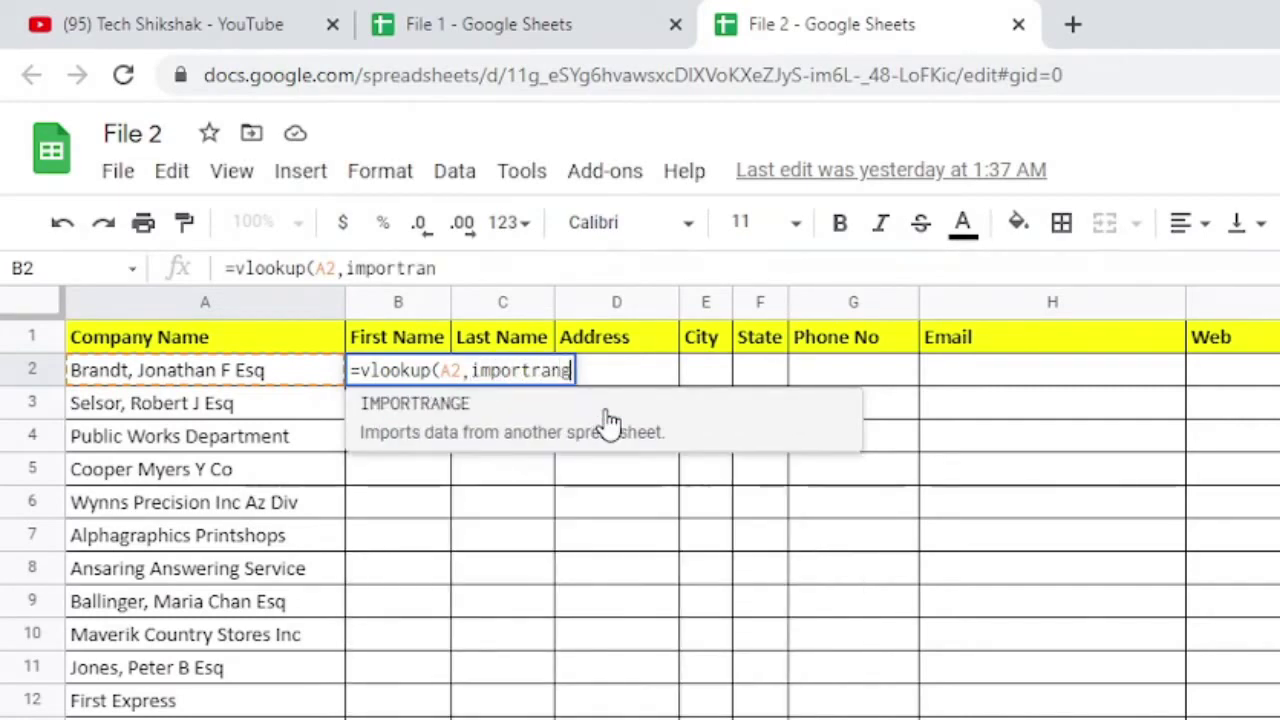
text(e)
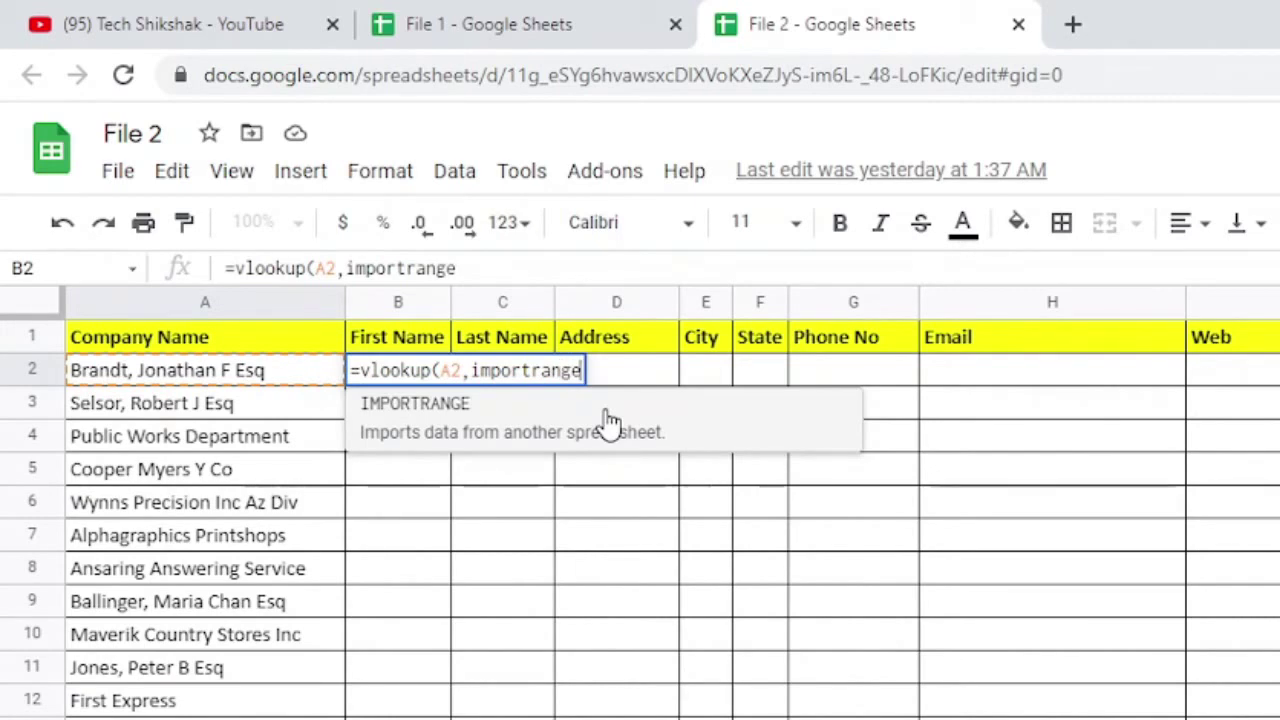
text(()
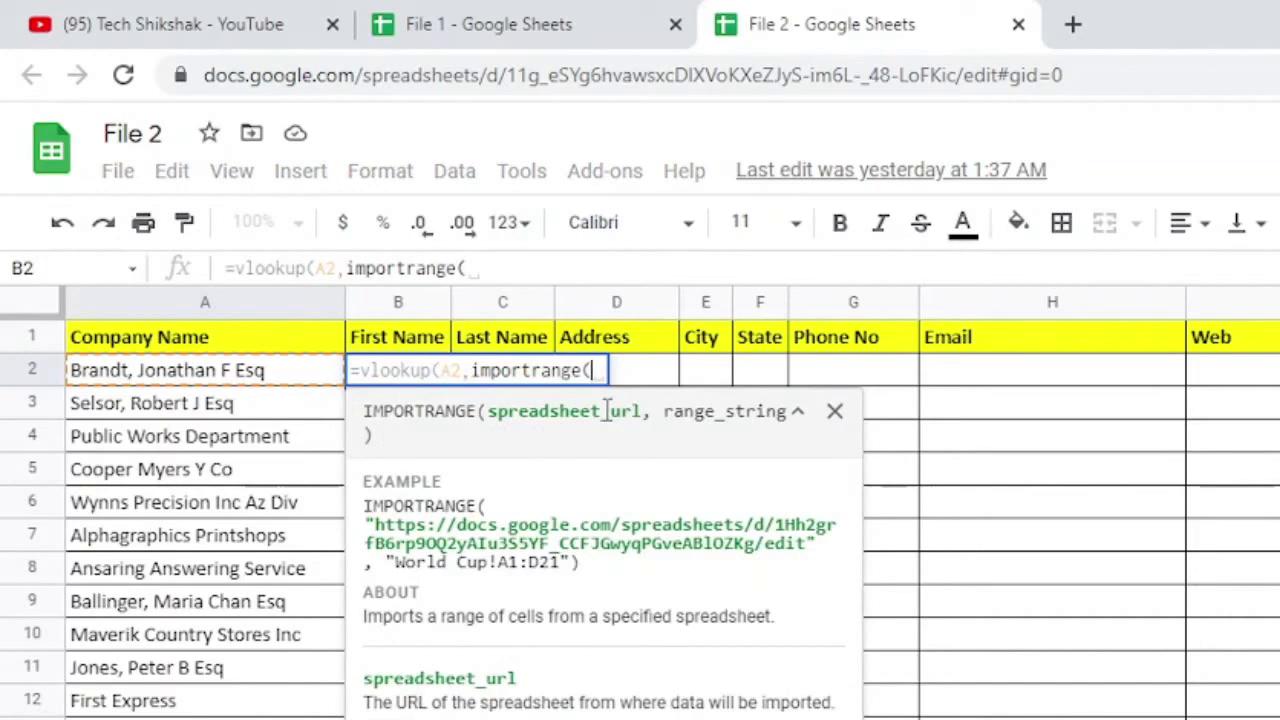
Step: Copy File 1's spreadsheet ID from its URL and paste it in quotes as IMPORTRANGE's source
click(505, 14)
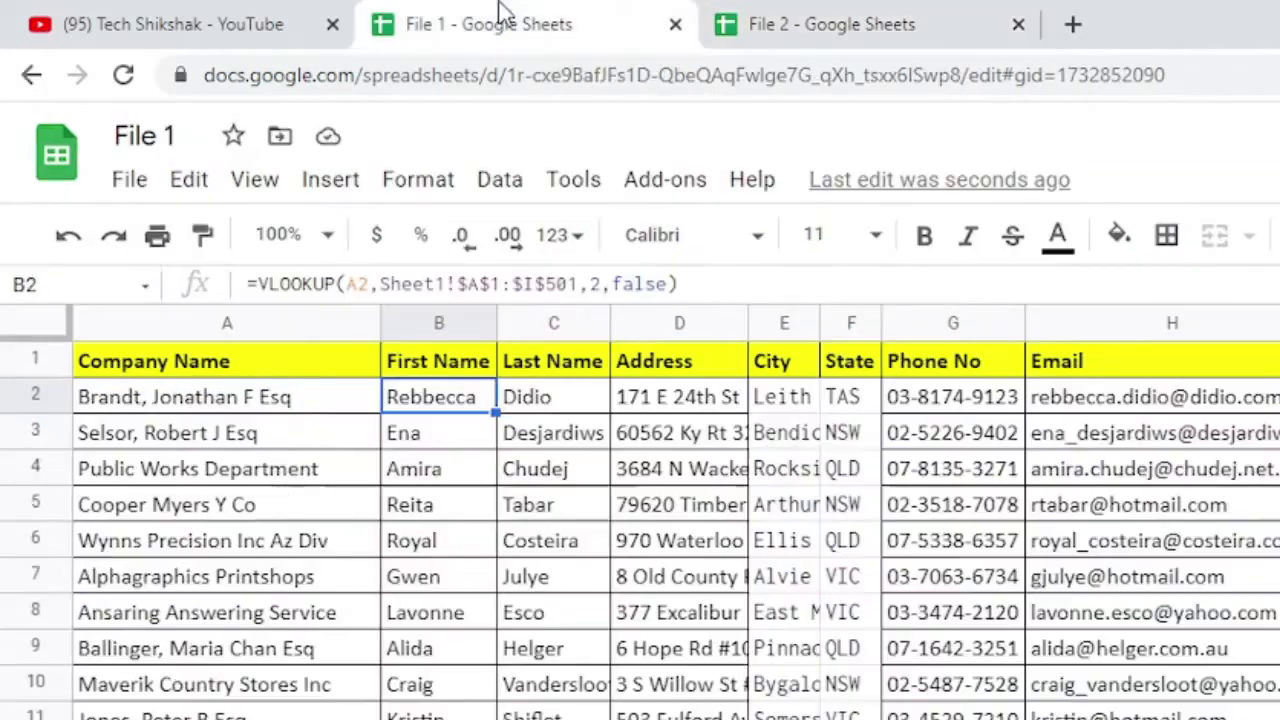
drag(507, 75, 963, 85)
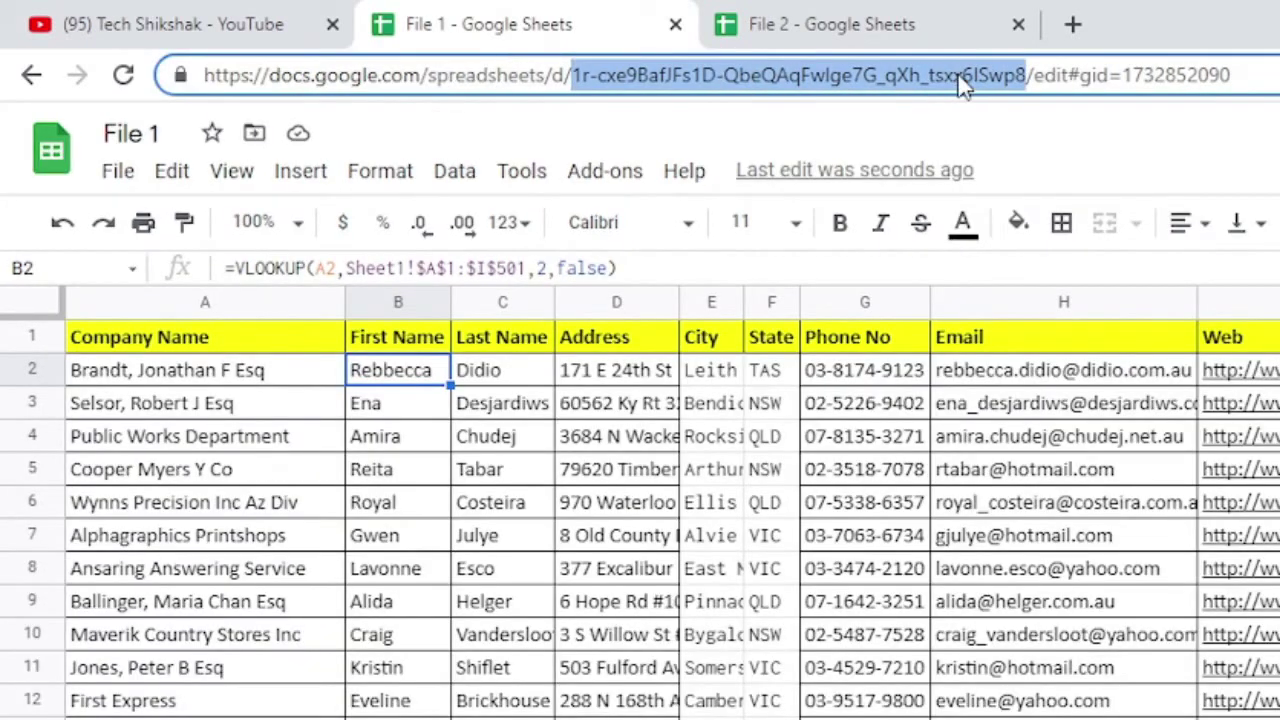
click(953, 75)
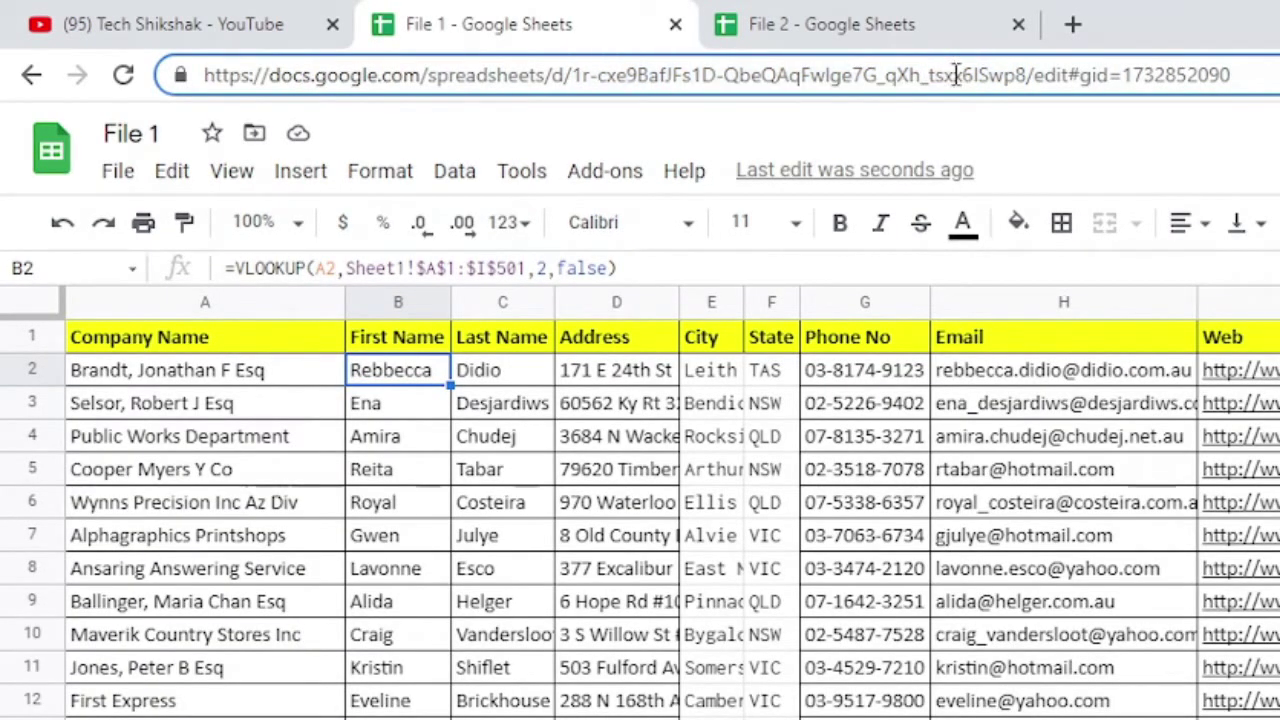
drag(1026, 75, 574, 75)
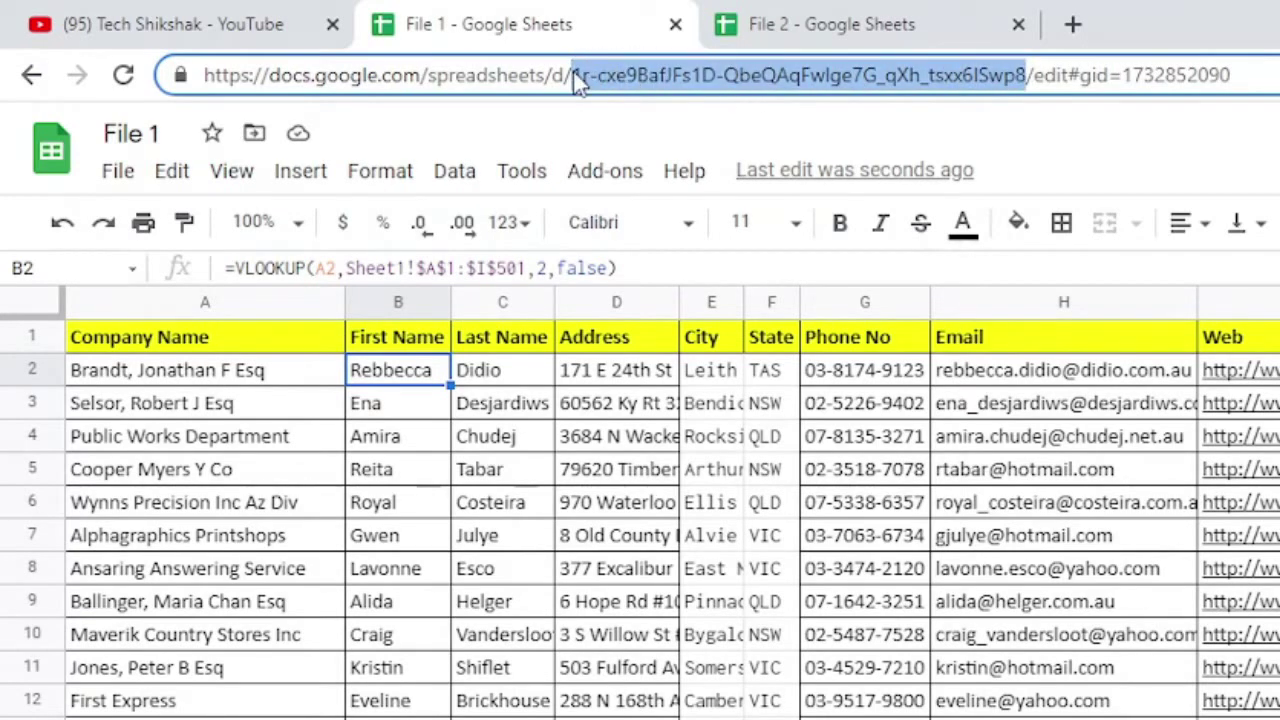
click(937, 22)
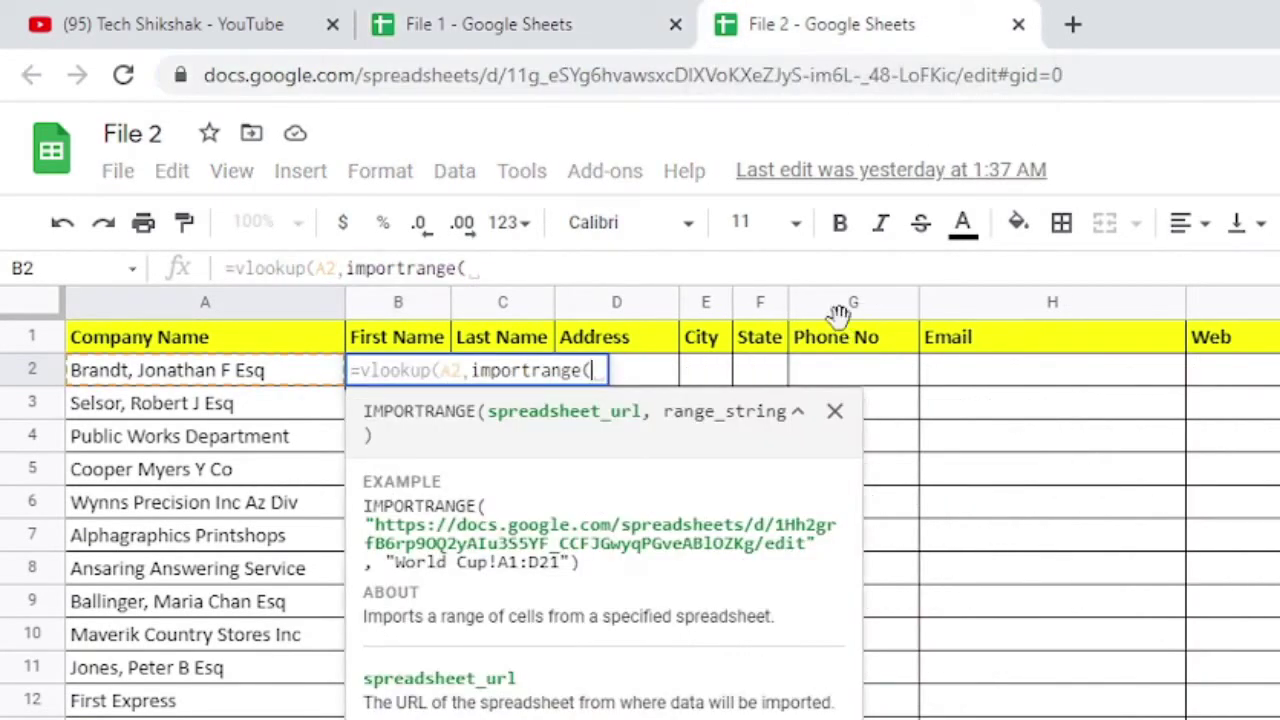
text(")
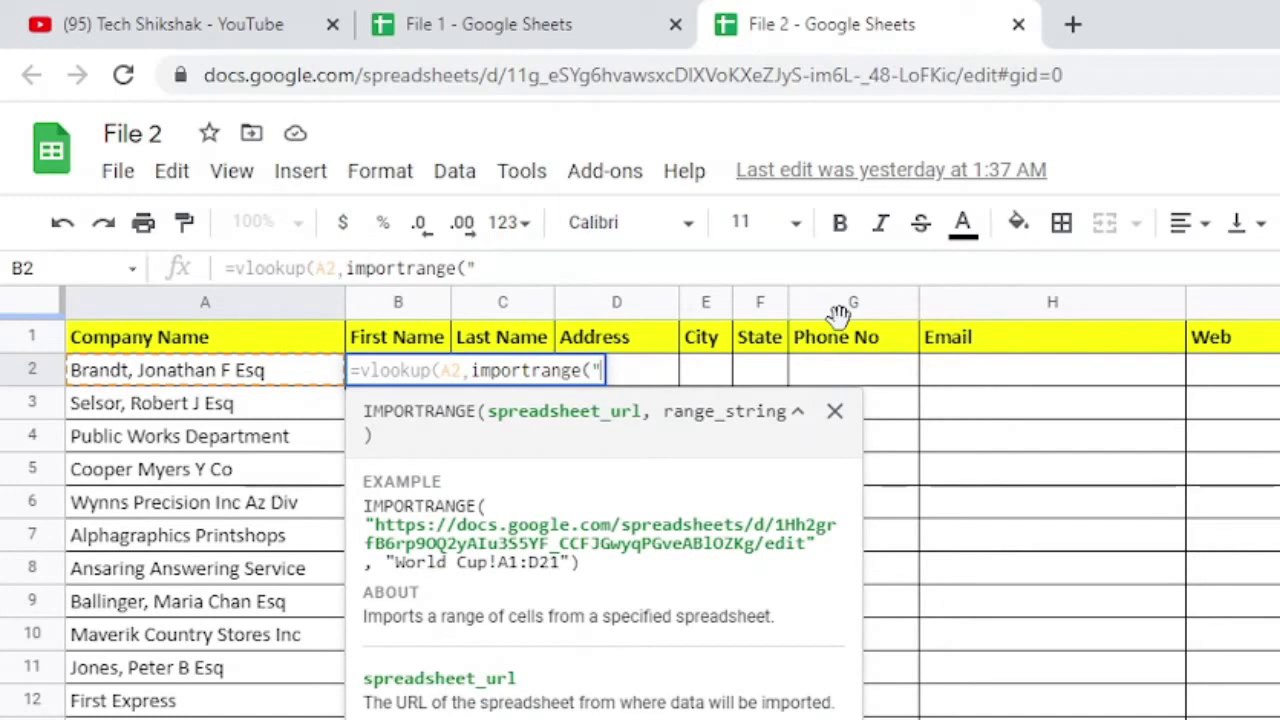
key(ctrl+v)
text(")
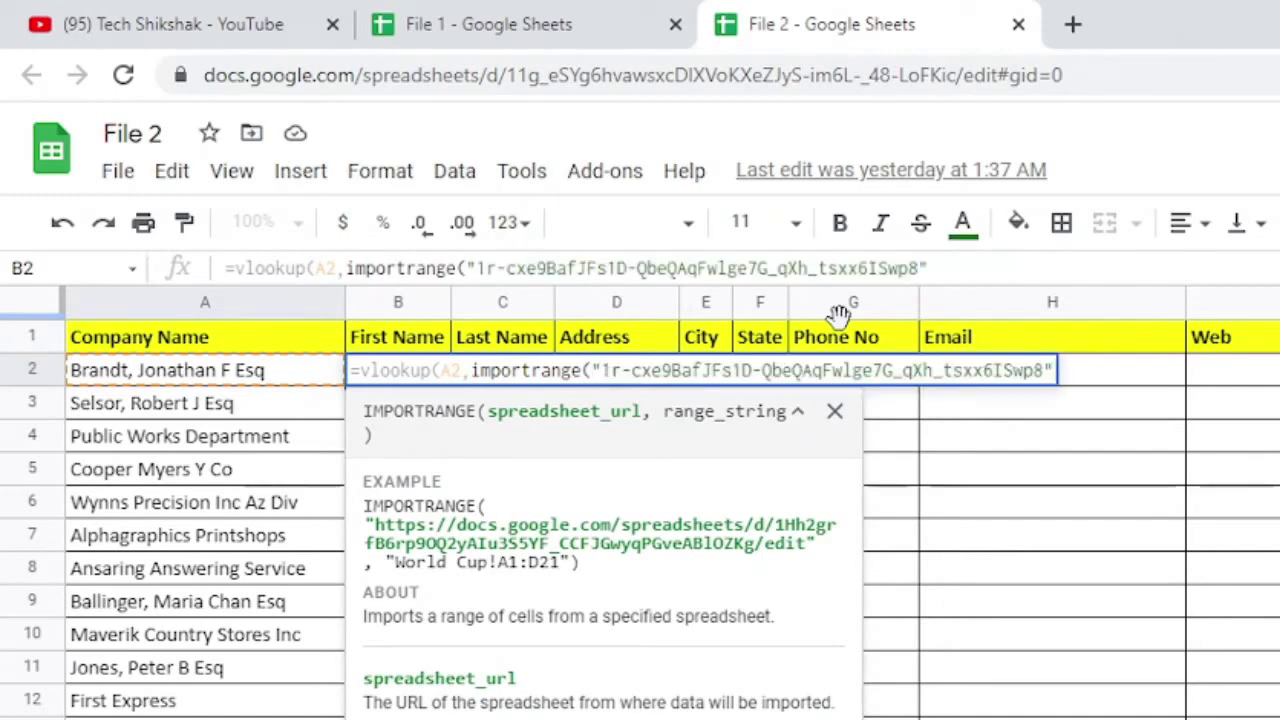
text(,)
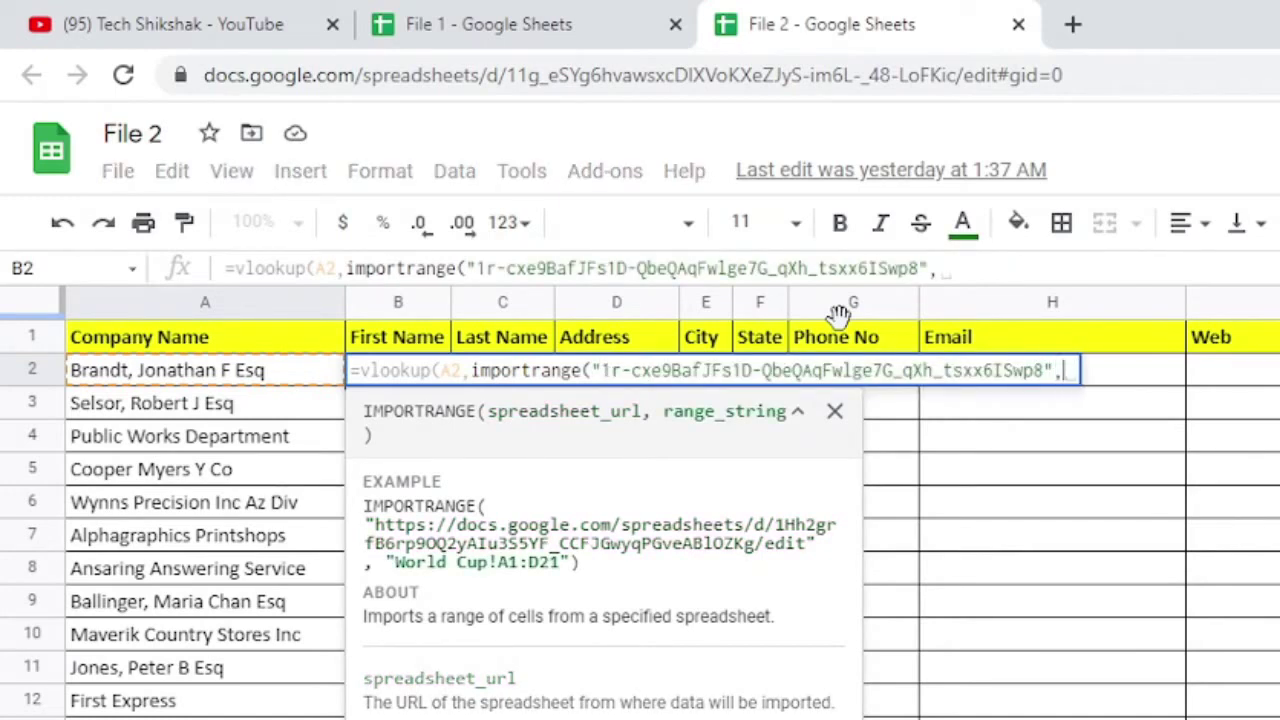
text(")
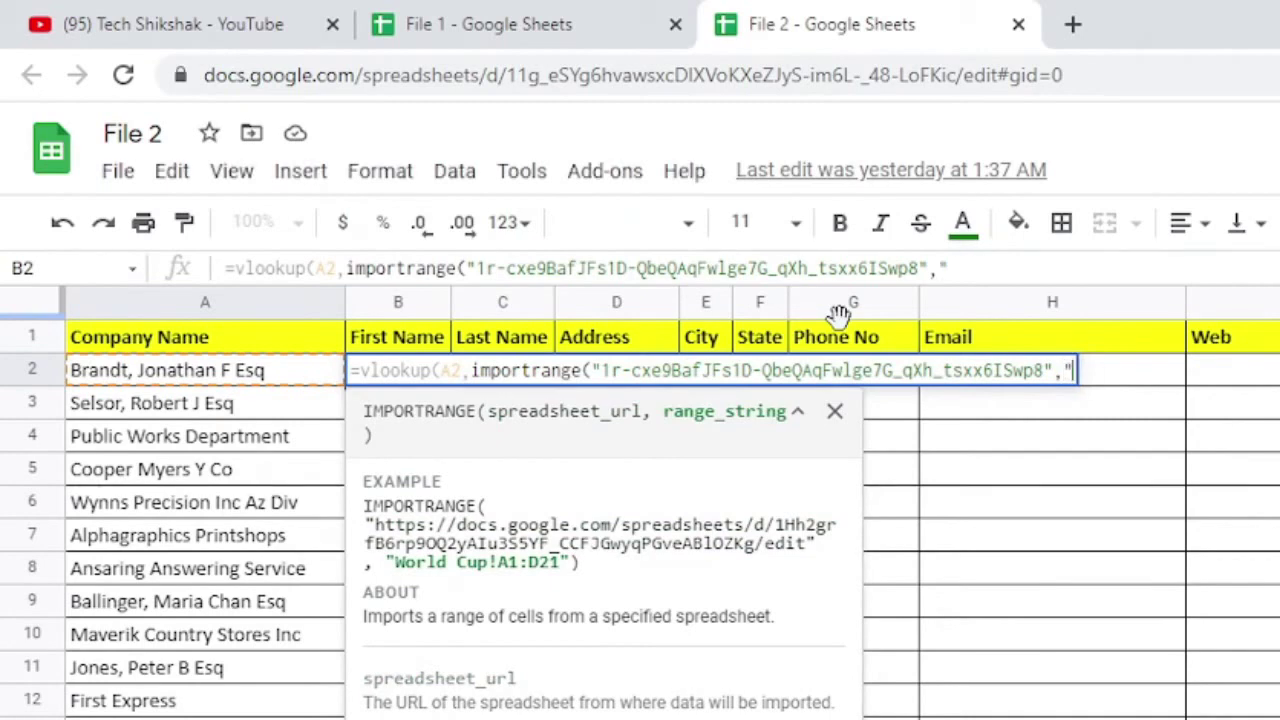
Step: Add Sheet1! to the range string after checking File 1's sheet name and data extent
click(545, 22)
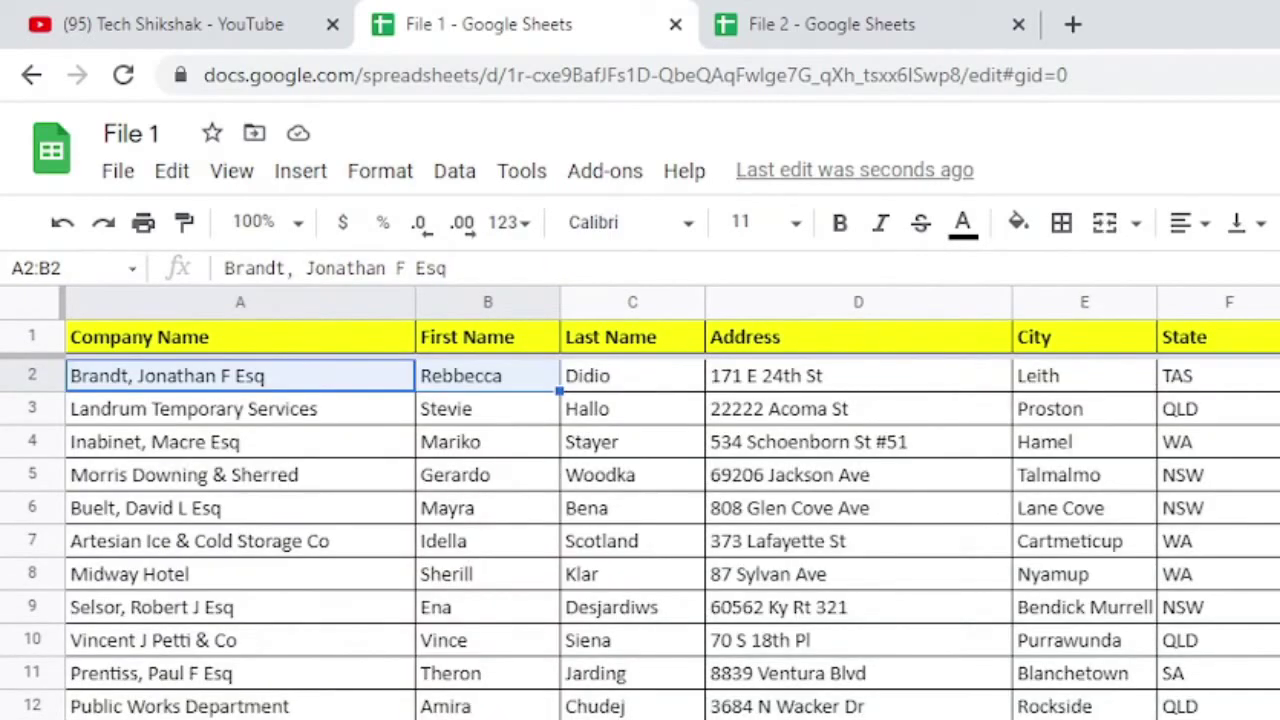
click(900, 22)
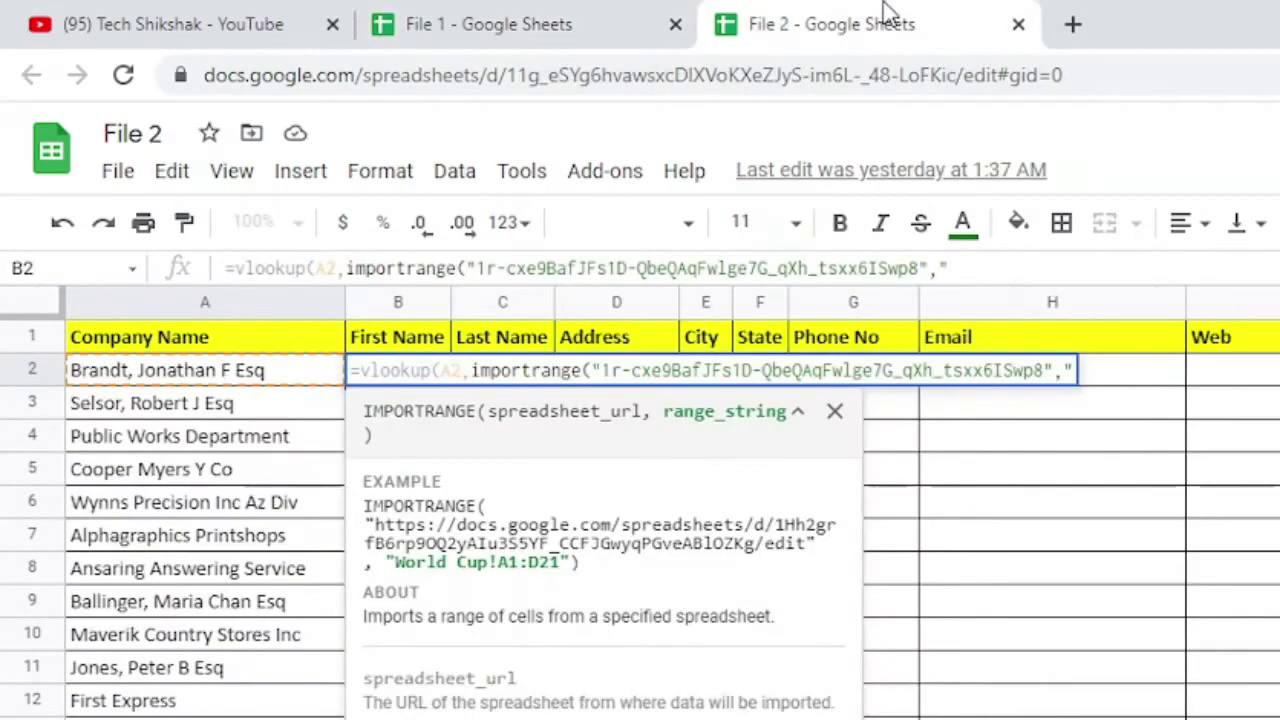
text(Sheet1!)
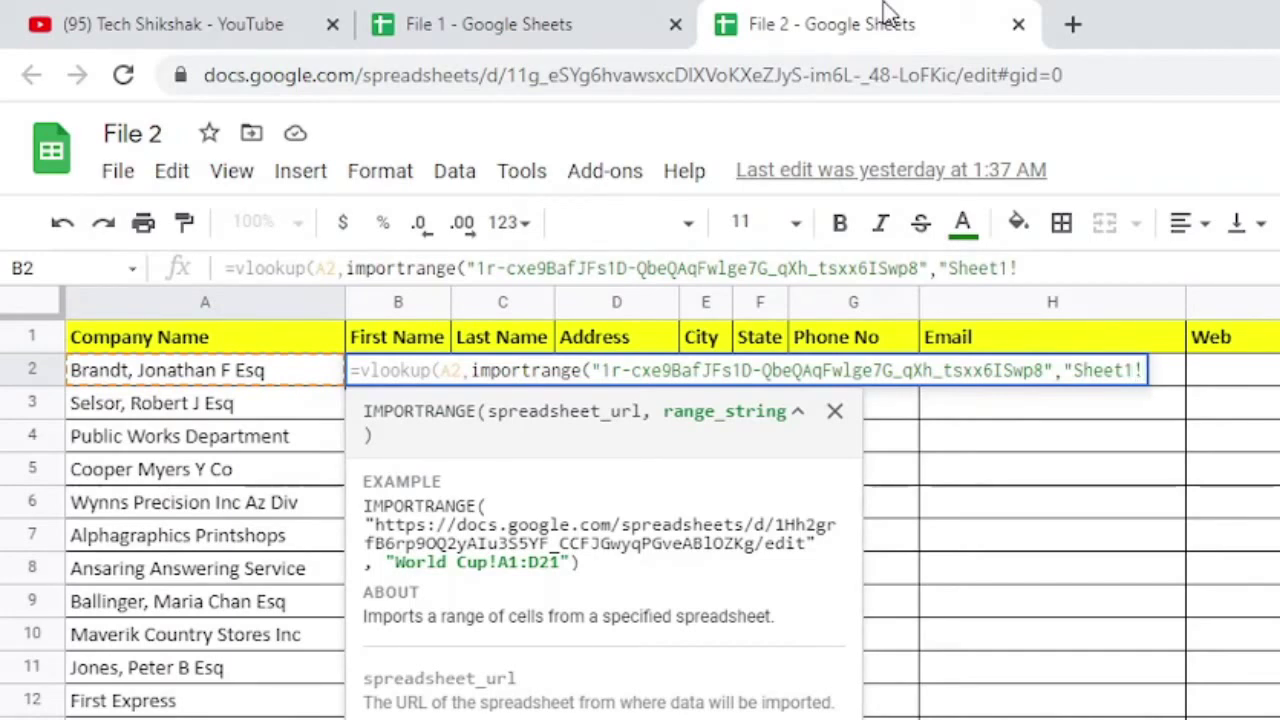
click(510, 22)
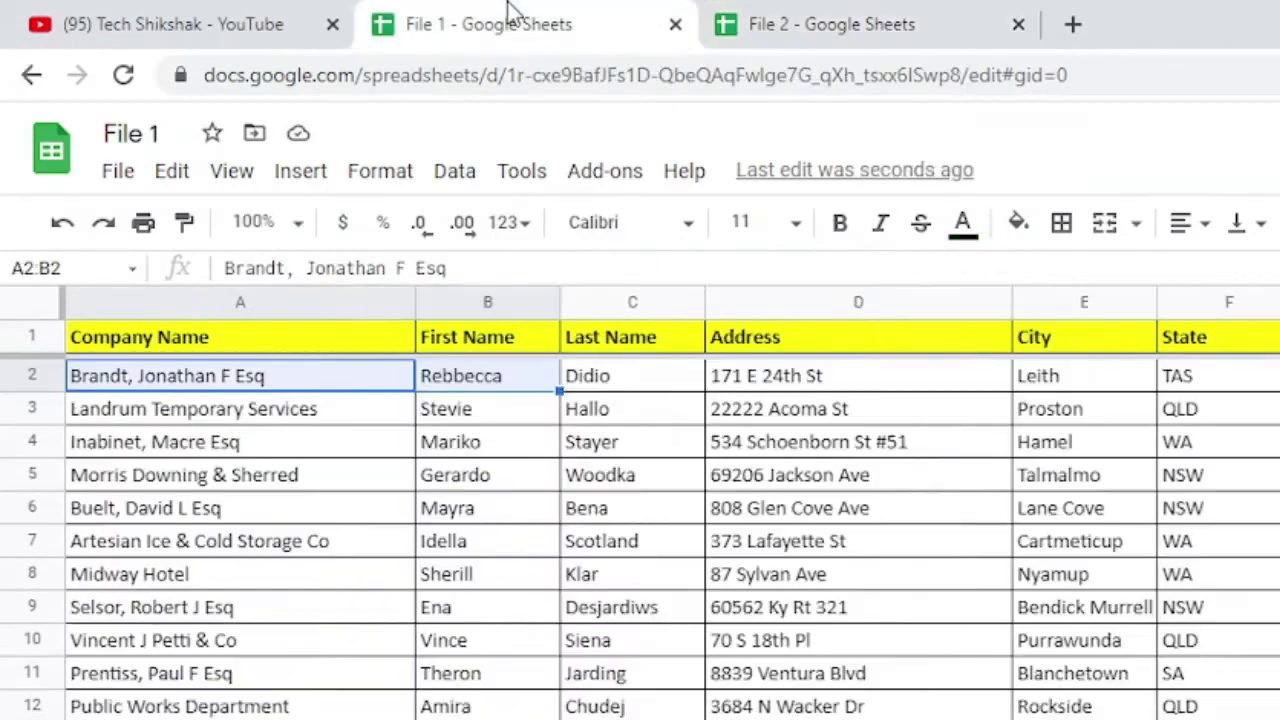
click(253, 345)
key(ctrl+Right)
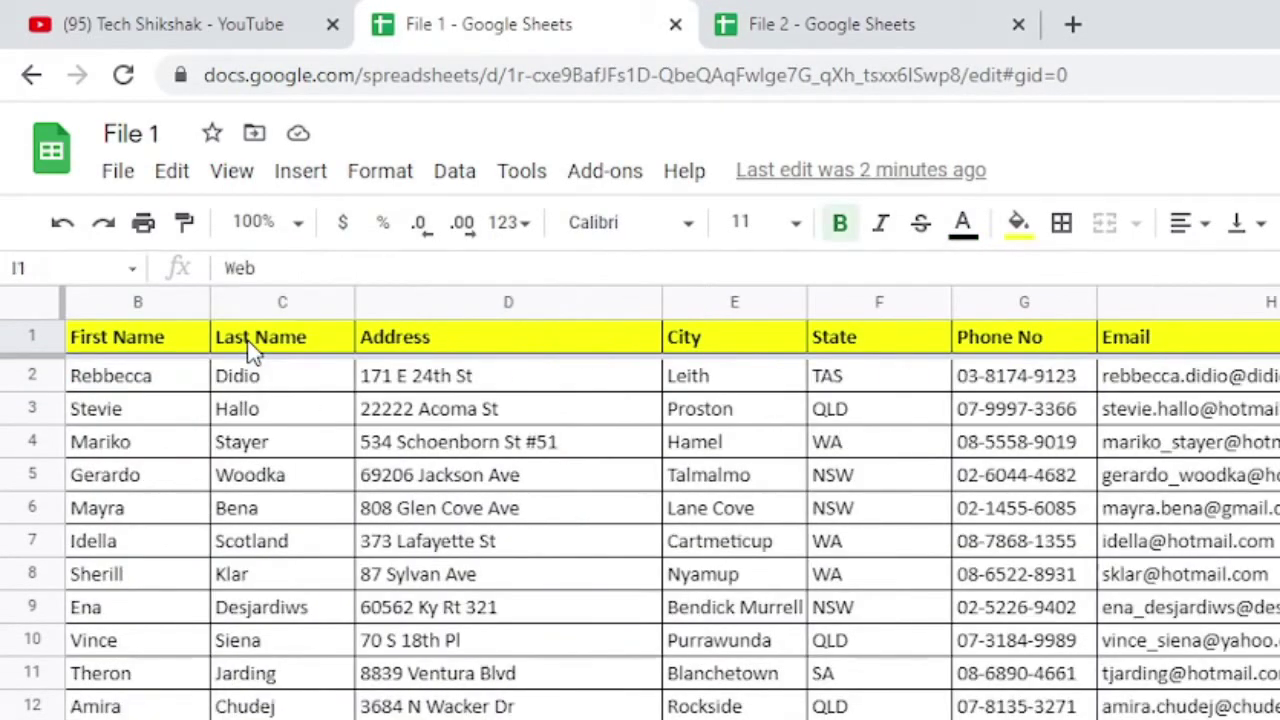
key(ctrl+Down)
key(Down)
key(Up)
key(Down)
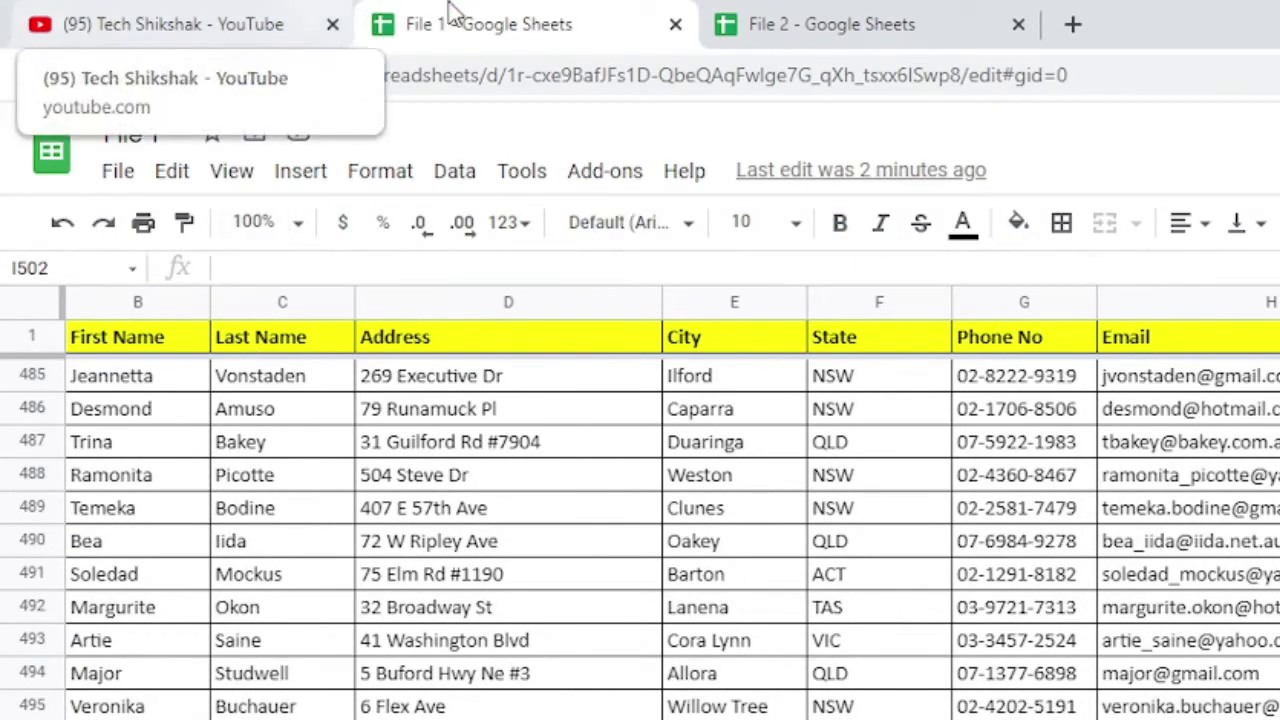
Step: Finish B2's formula with A:I"),2,false) and commit it
click(730, 14)
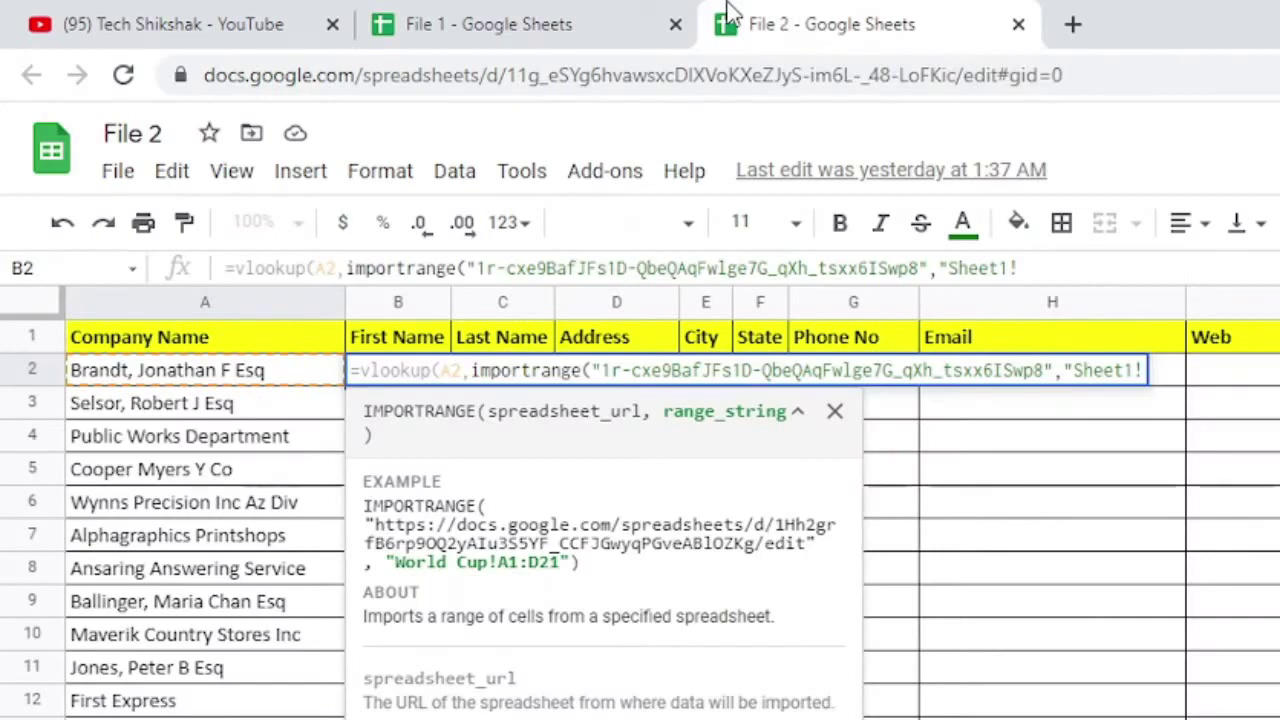
click(558, 22)
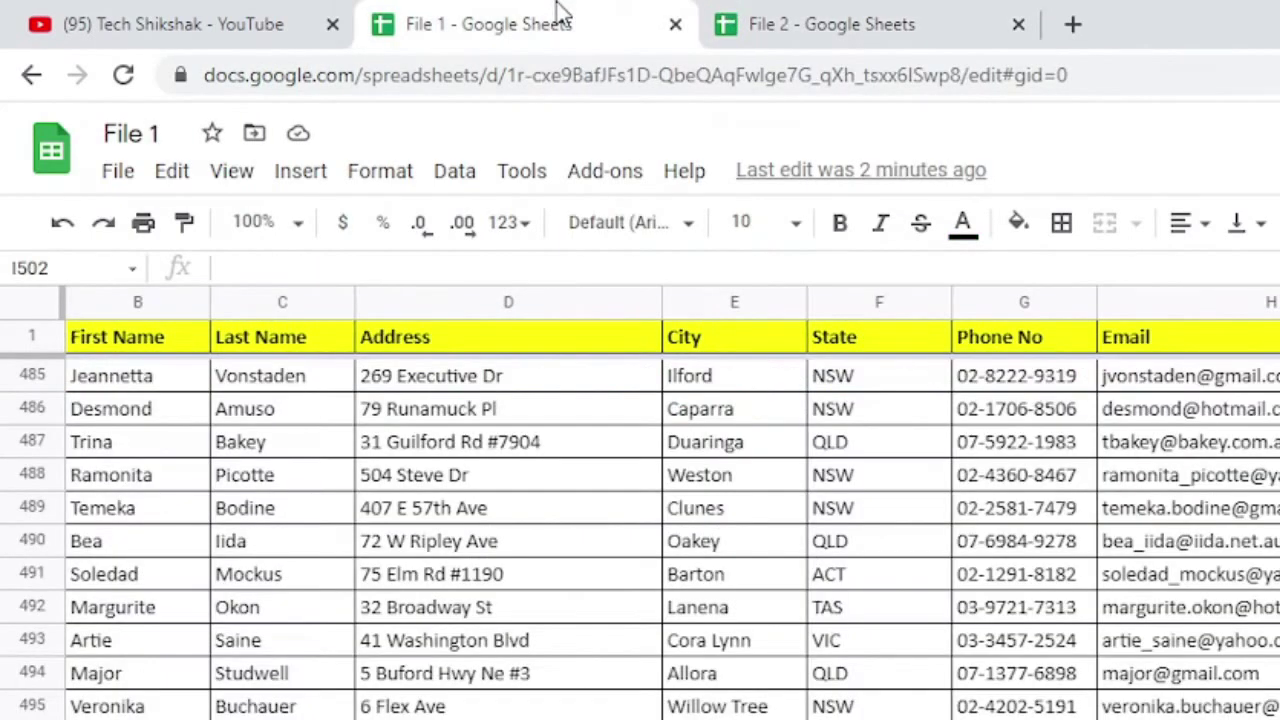
click(934, 24)
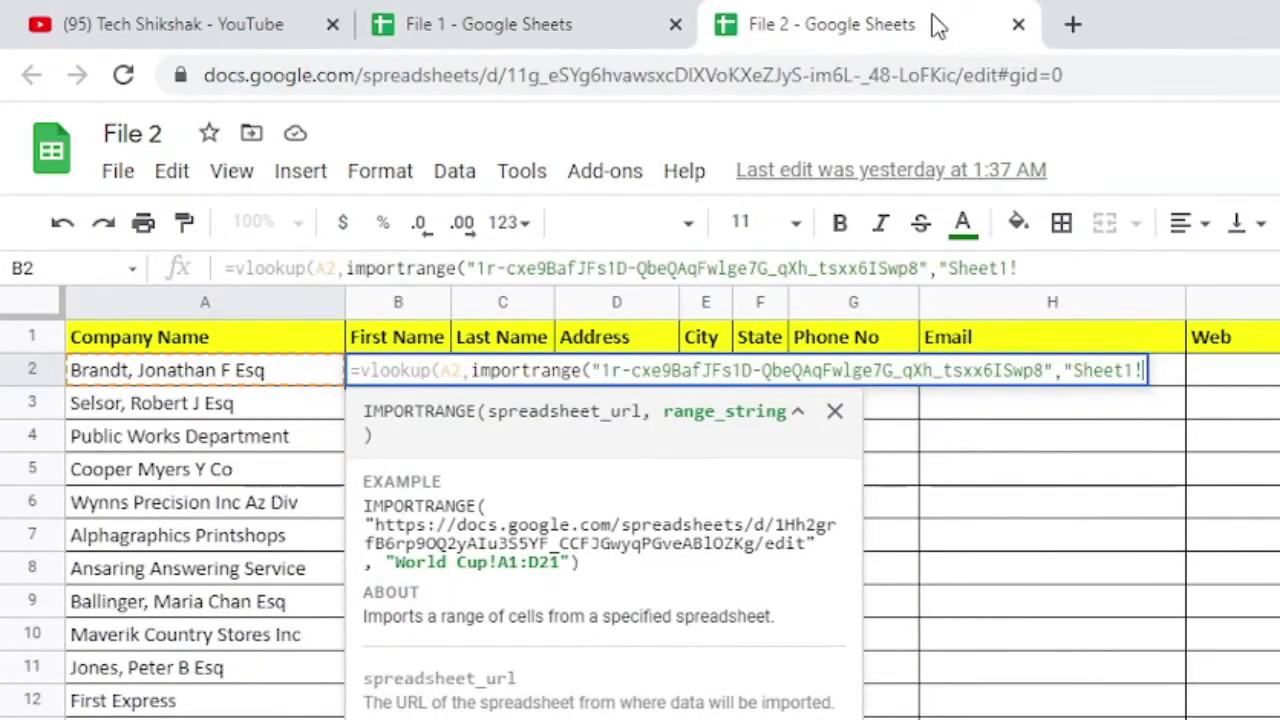
text(A:I)
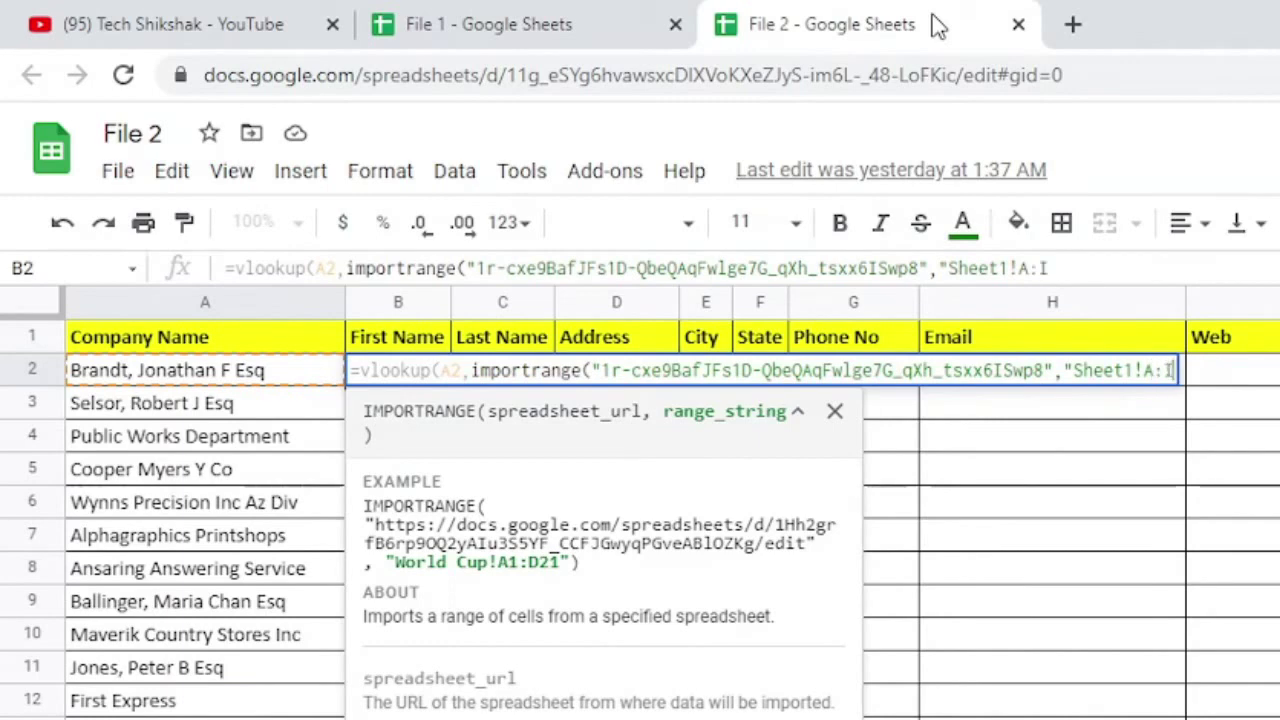
text(")
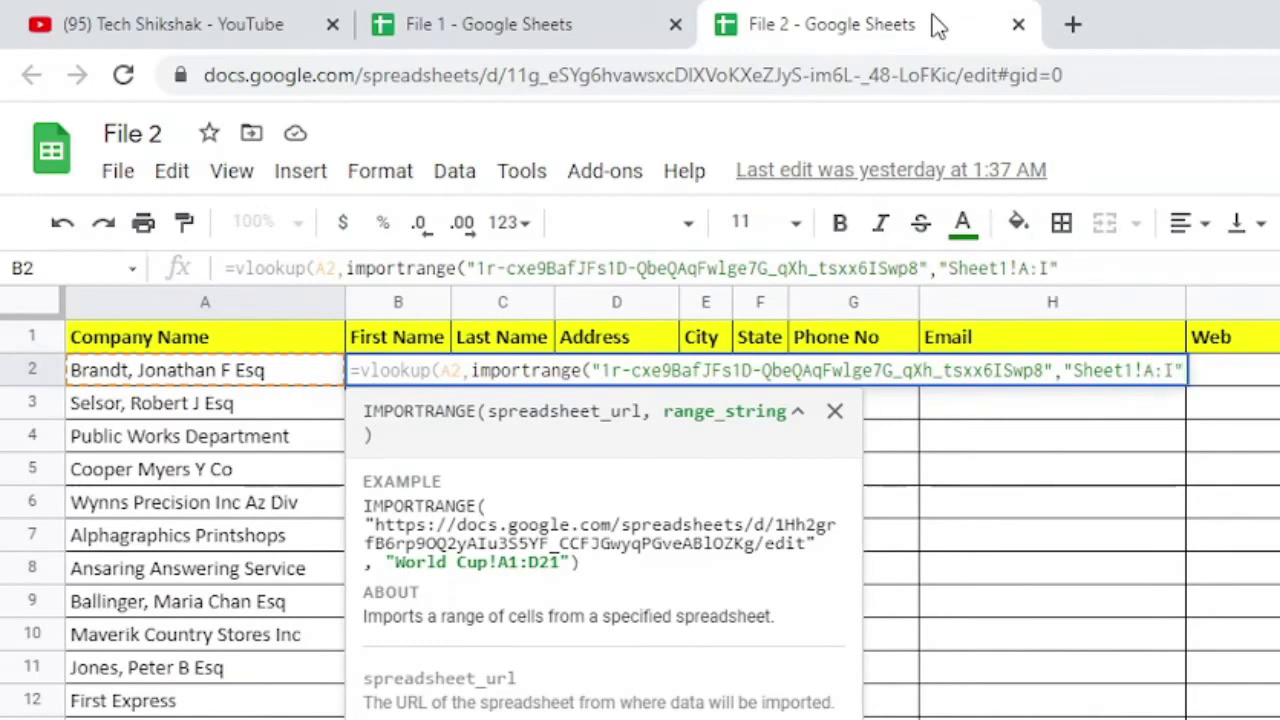
text())
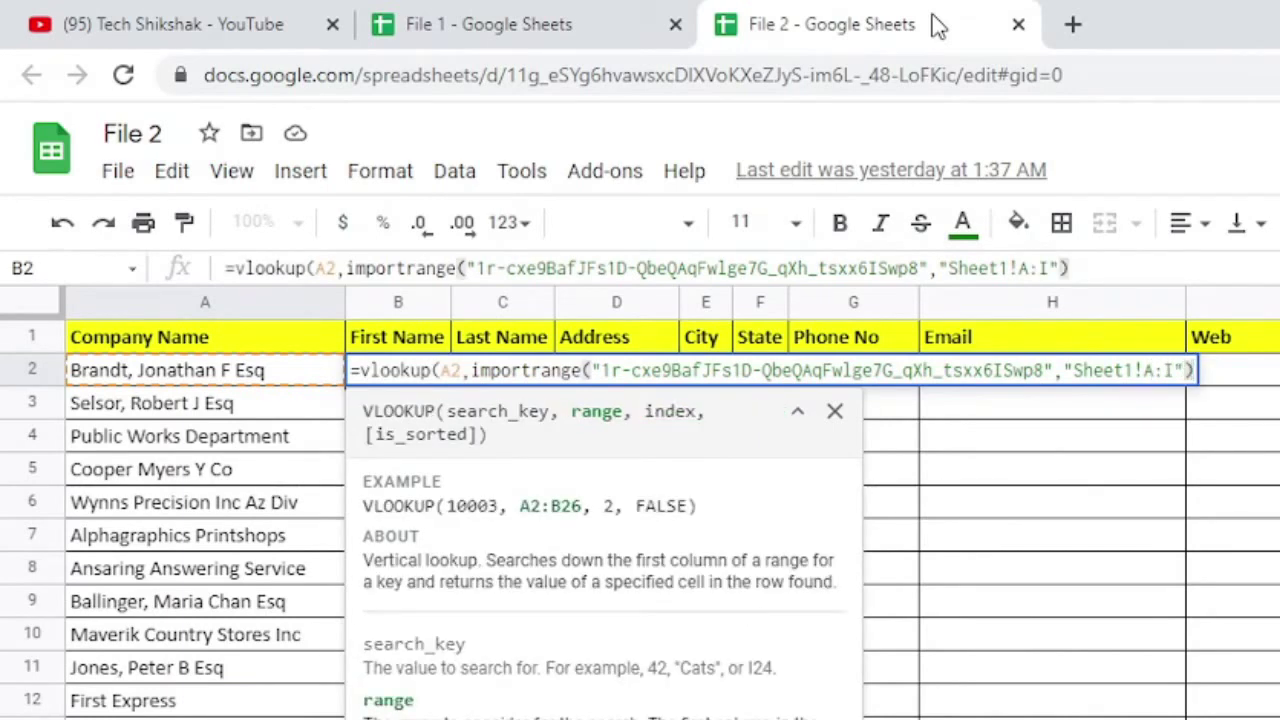
text(,2)
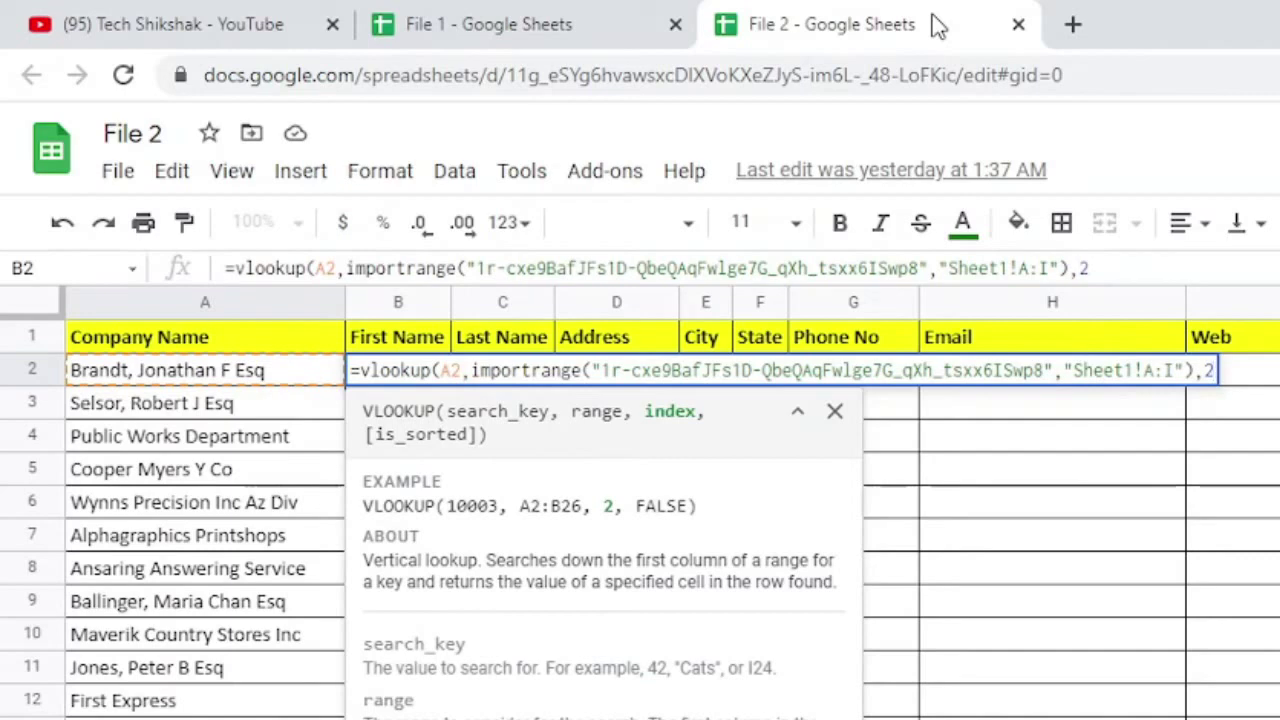
text(,)
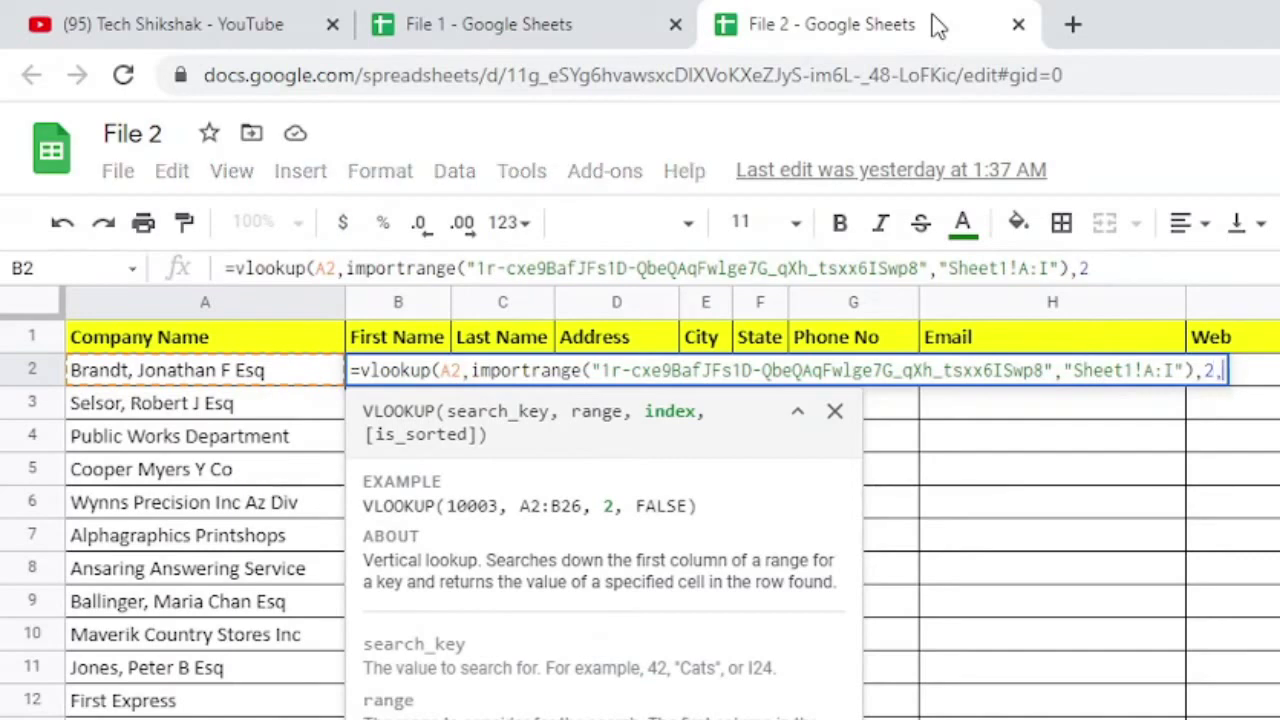
text(fa)
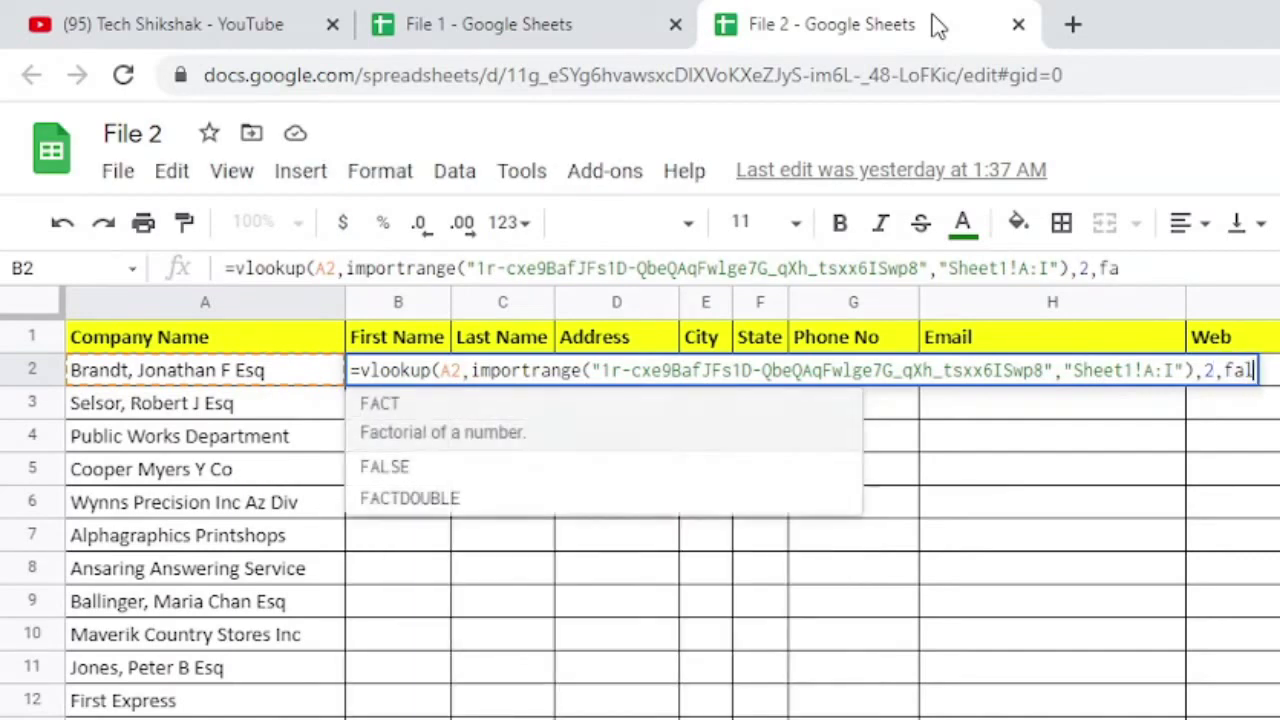
text(lse))
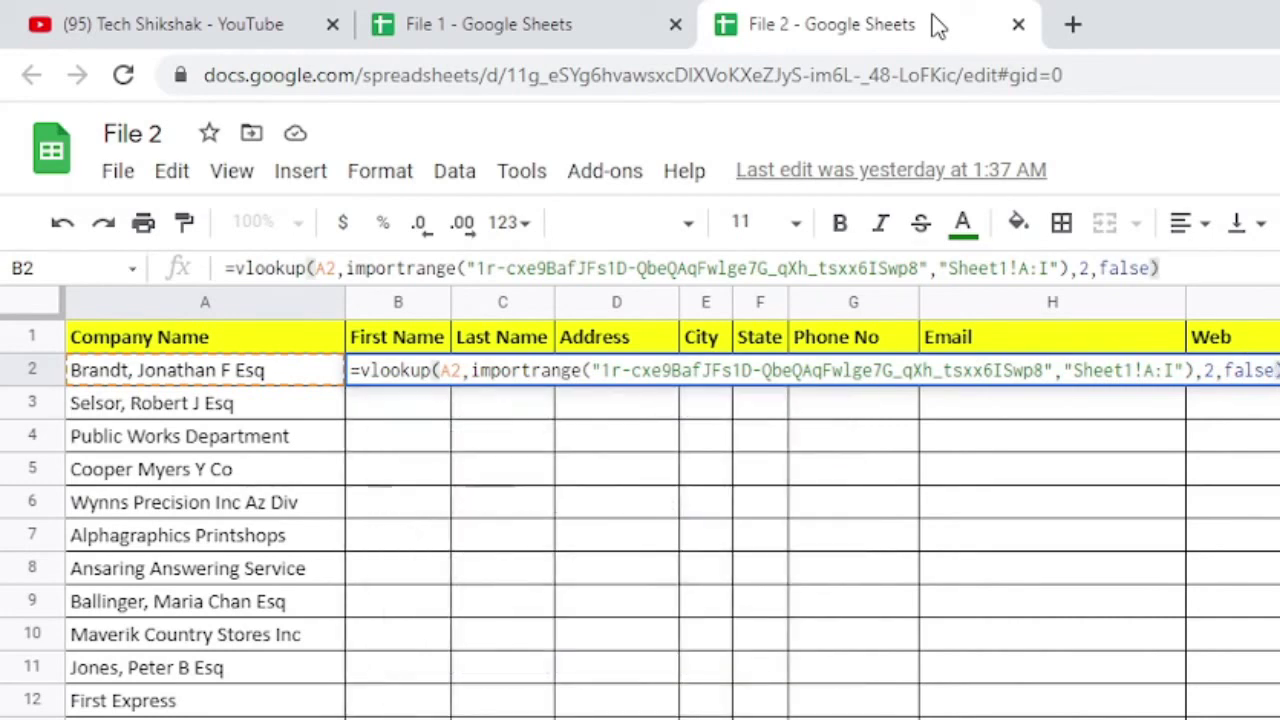
key(Return)
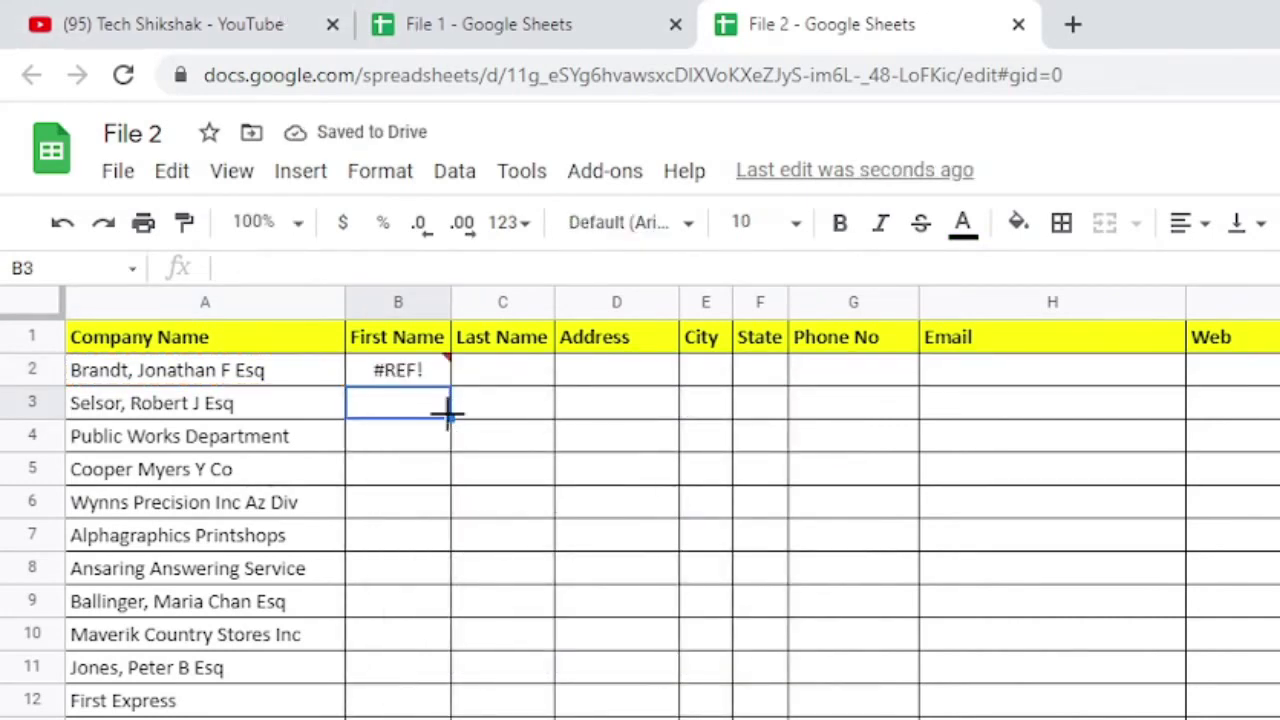
Step: Select B2 and choose Allow access to connect File 2 with File 1
click(428, 379)
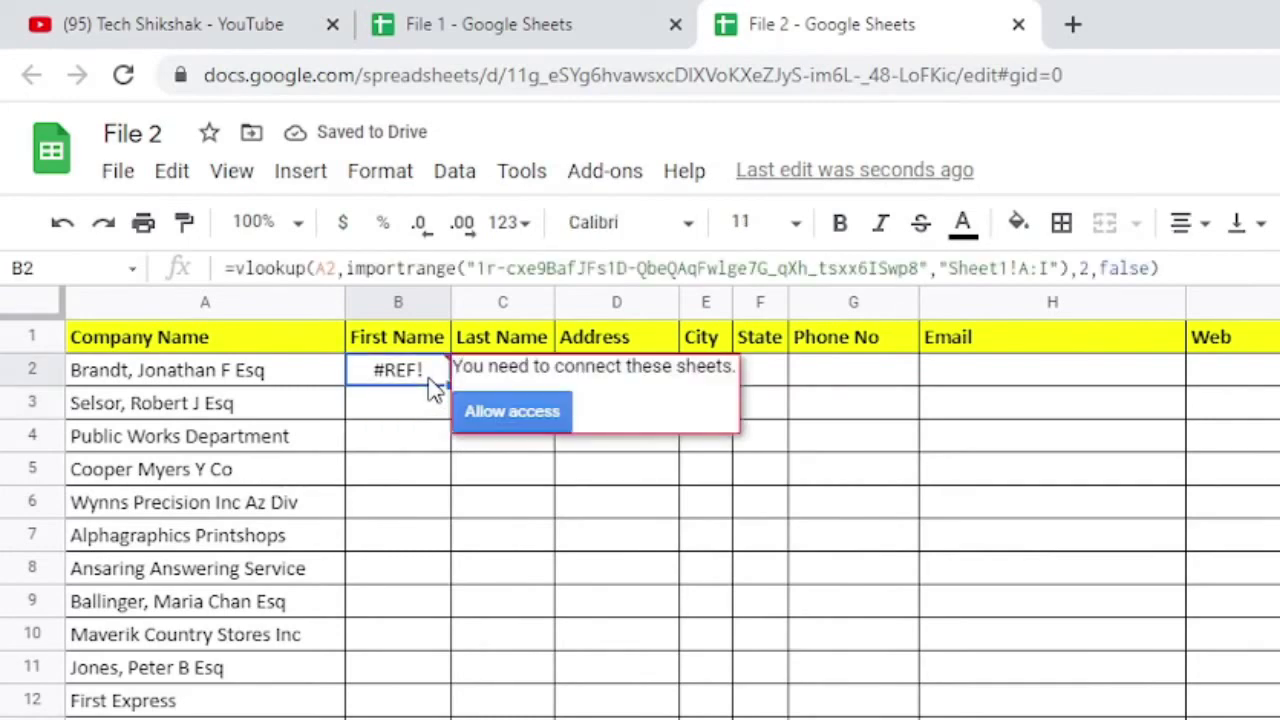
click(505, 416)
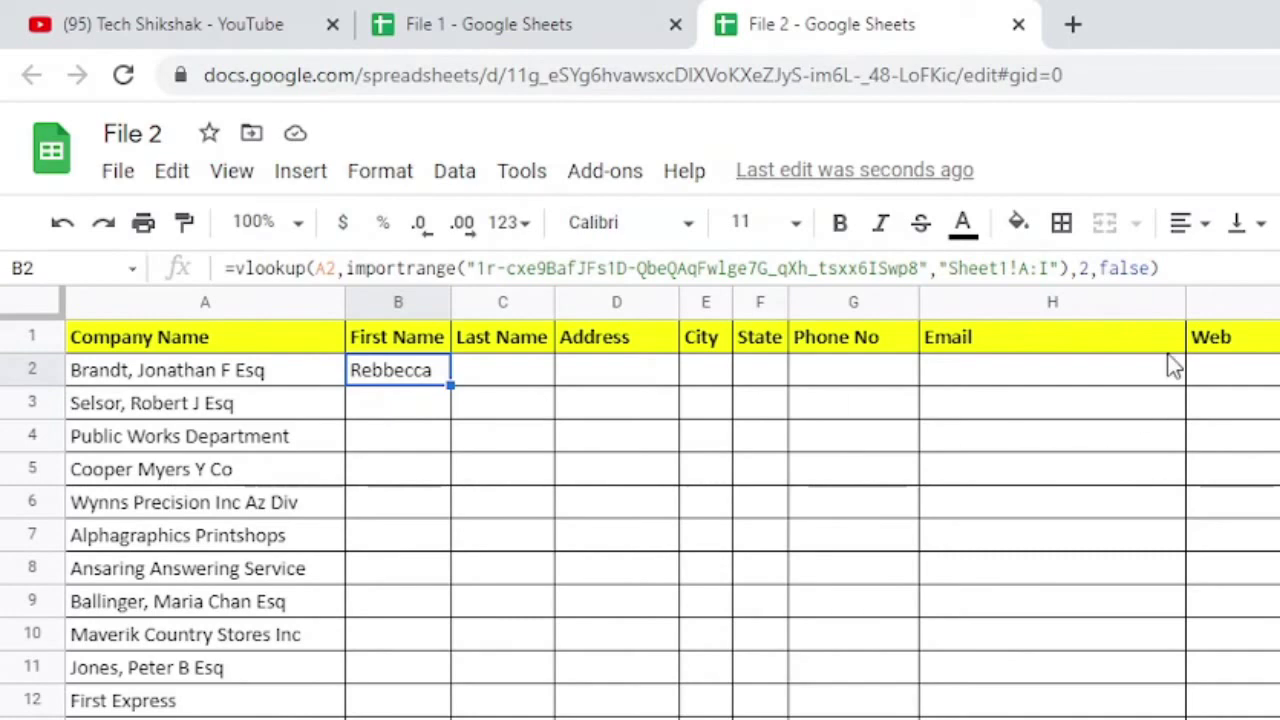
Step: Copy B2's VLOOKUP/IMPORTRANGE formula into C2 with column index 3 to return the Last Name
drag(1160, 268, 225, 268)
key(ctrl+c)
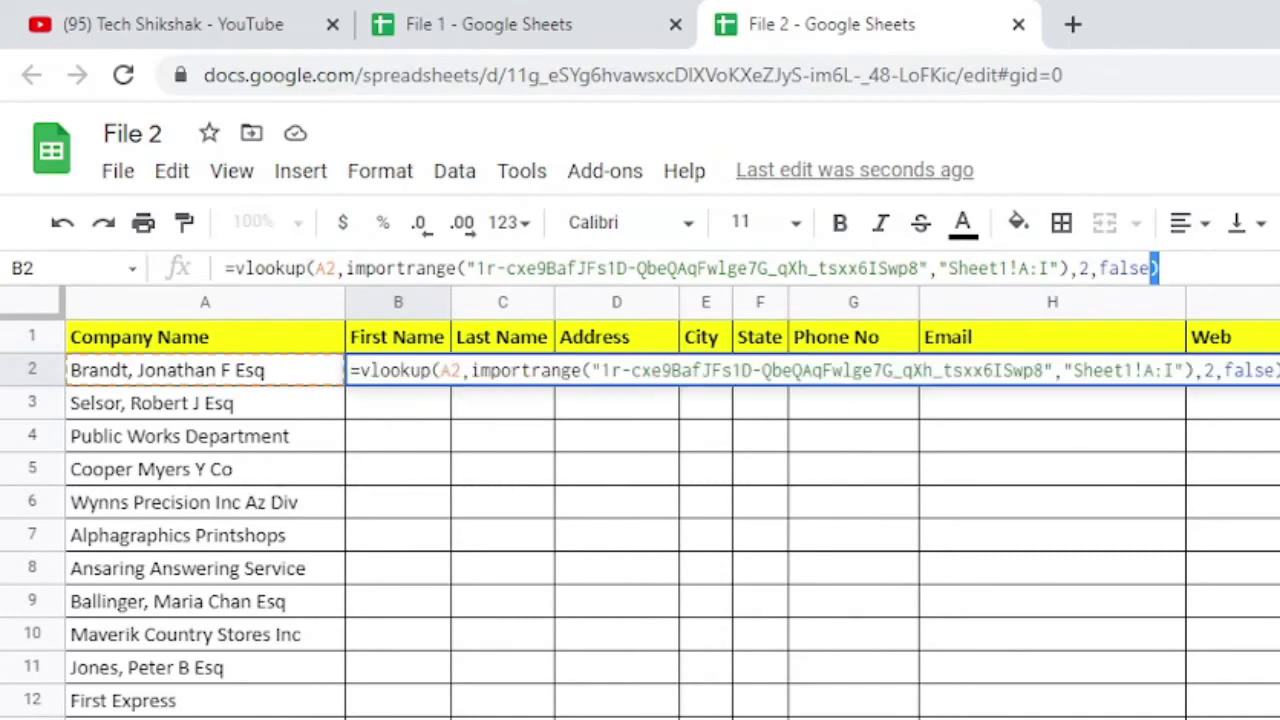
key(Tab)
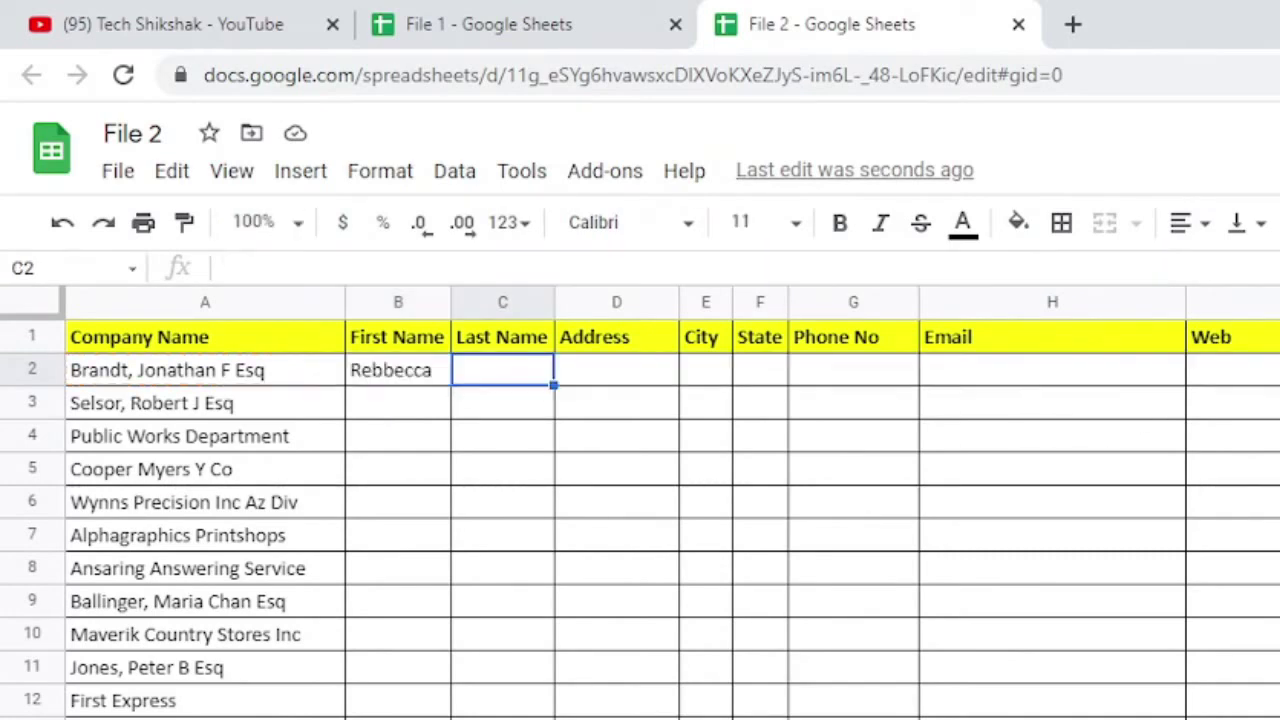
click(1274, 268)
key(ctrl+v)
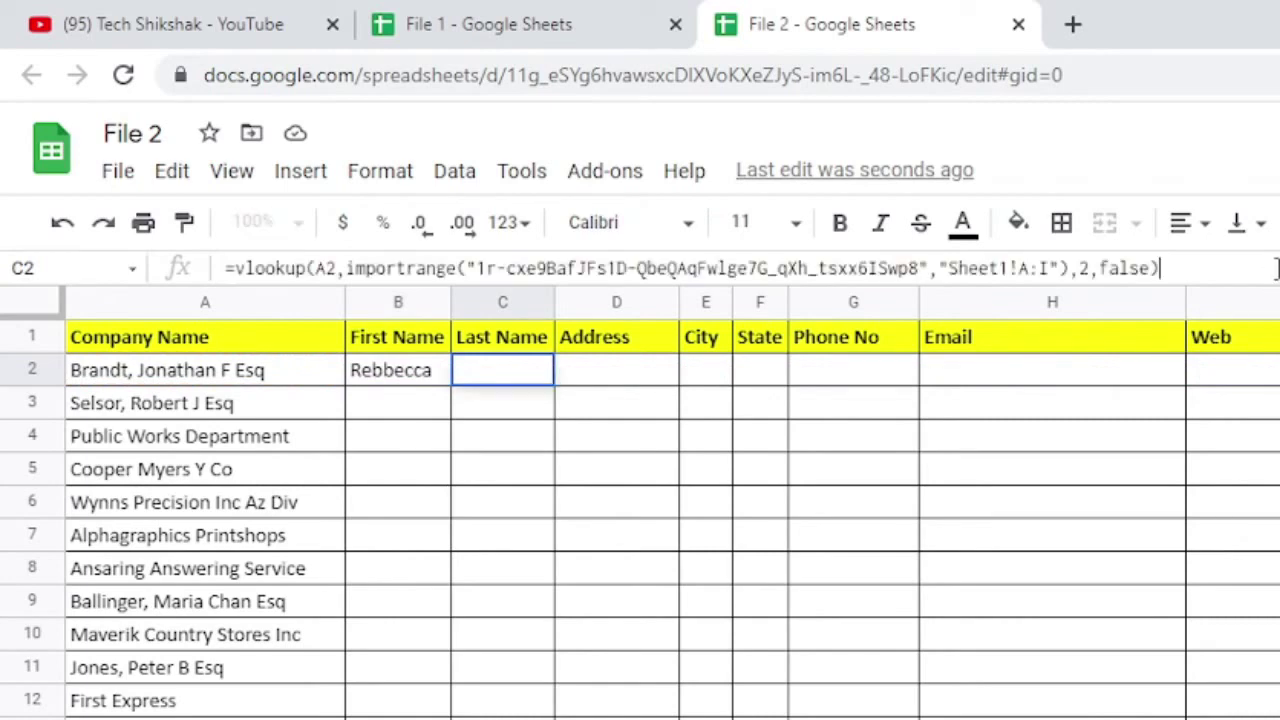
key(Left)
key(Left)
key(Left)
key(Left)
key(Left)
key(Left)
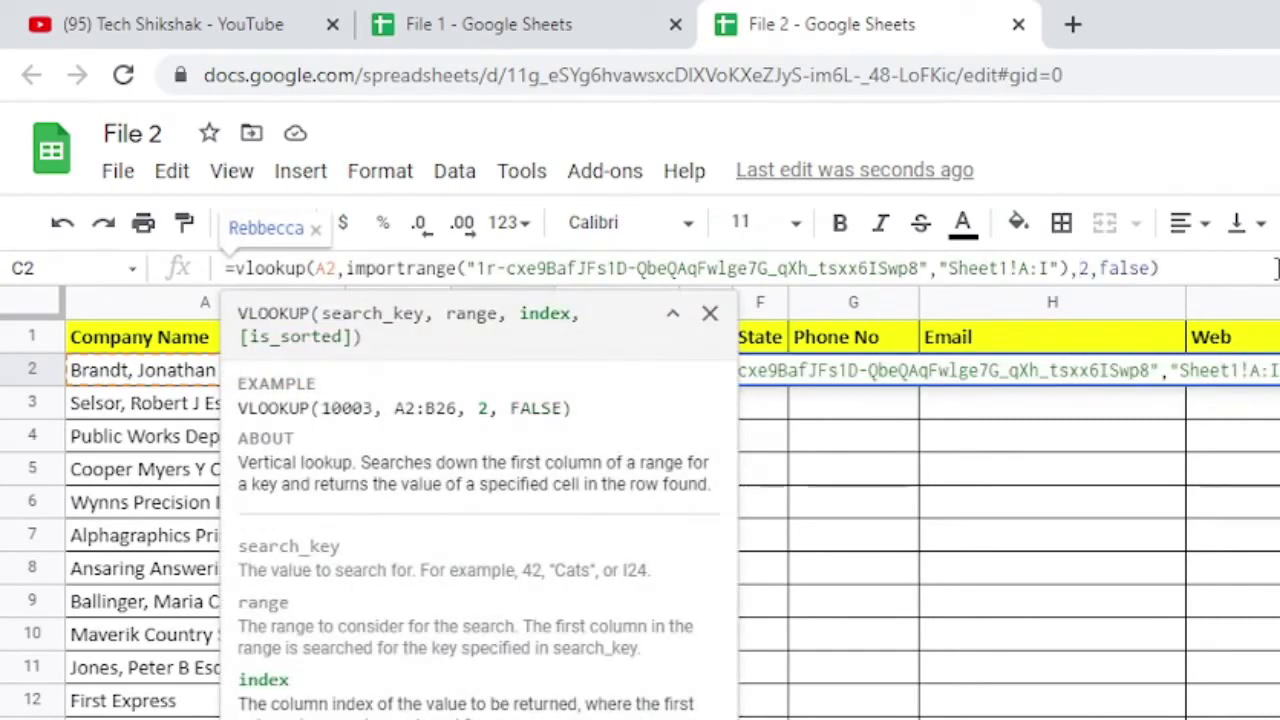
key(shift+Right)
text(3)
key(Tab)
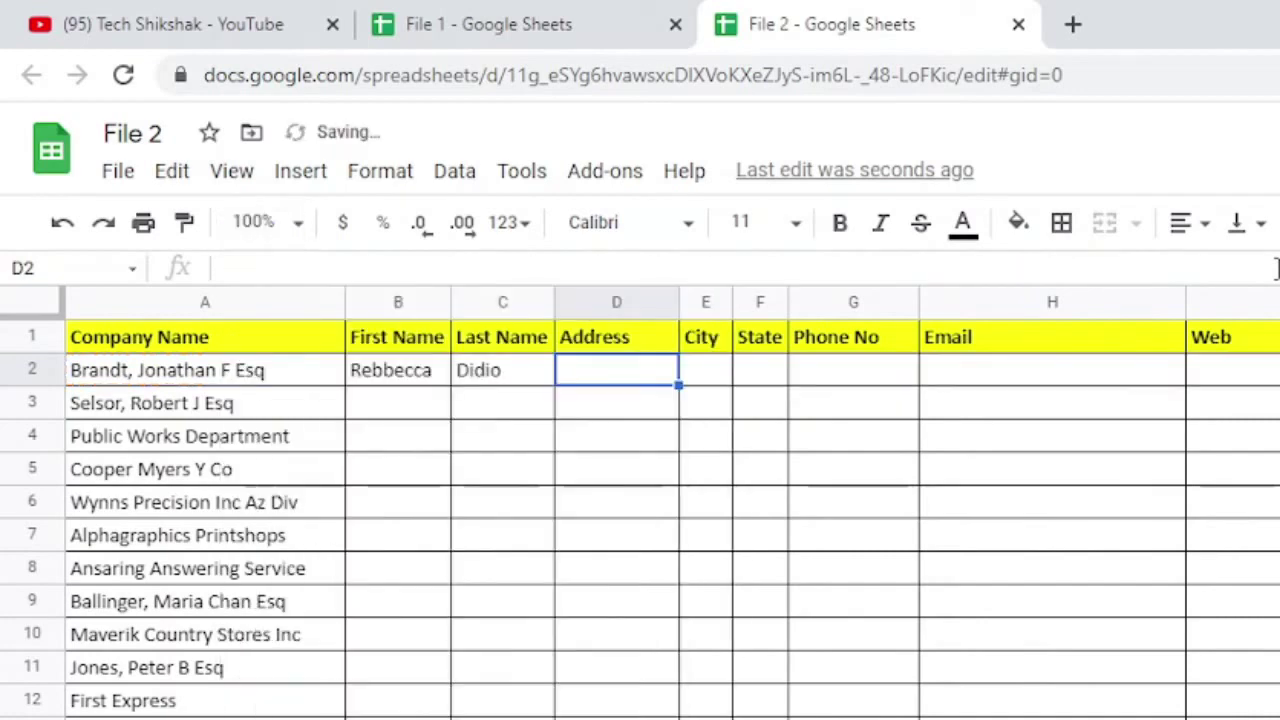
Step: Paste the lookup into D2 and E2 with column indexes 4 and 5 for Address and City
key(ctrl+v)
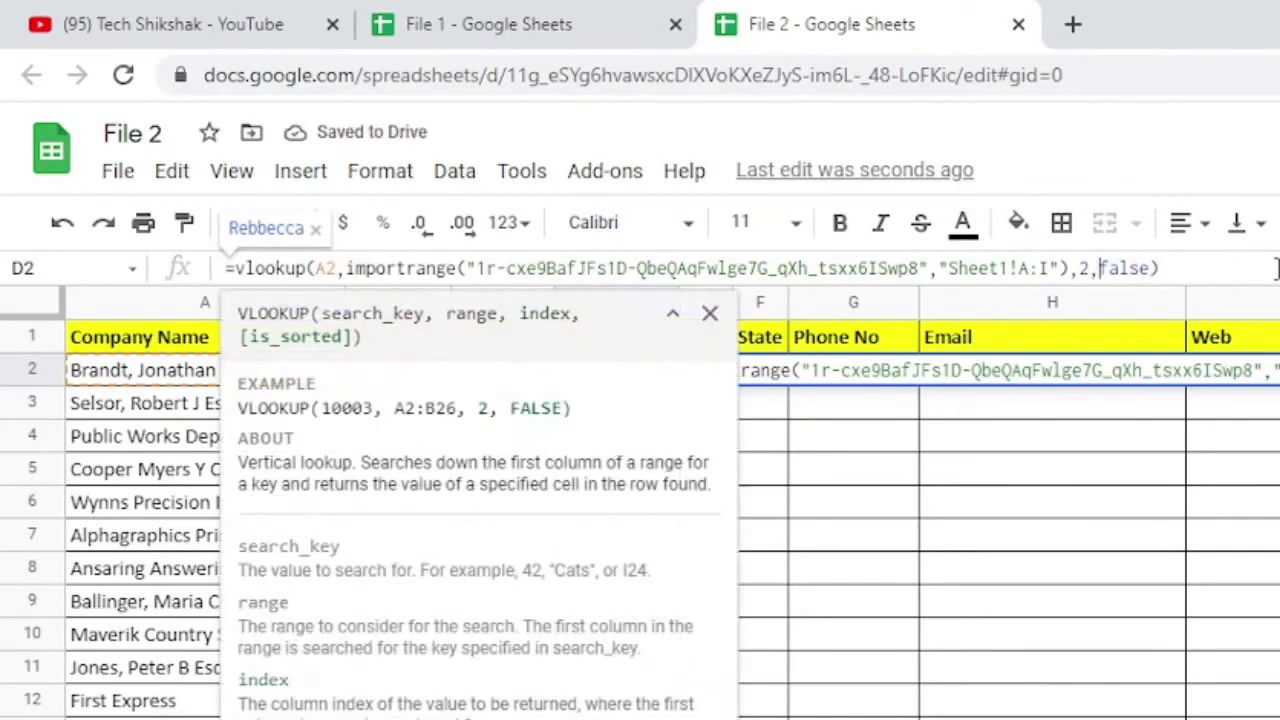
key(Left)
key(Left)
key(Left)
key(shift+Right)
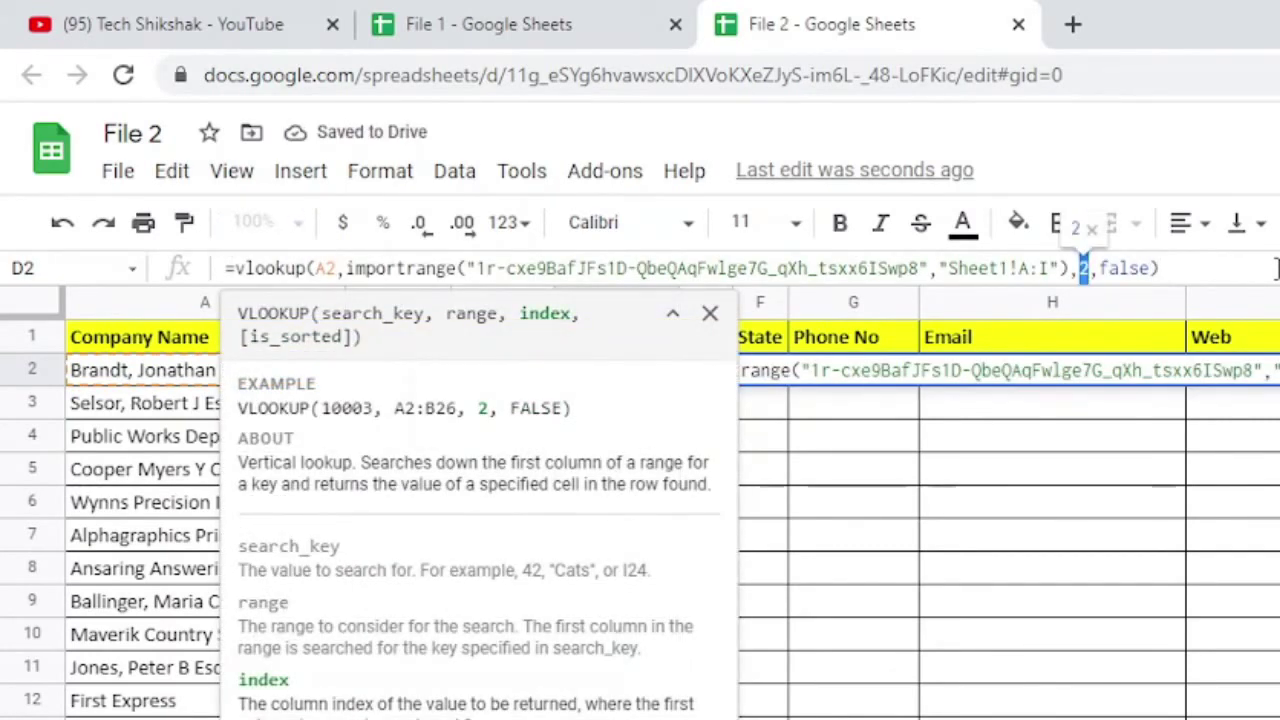
text(4)
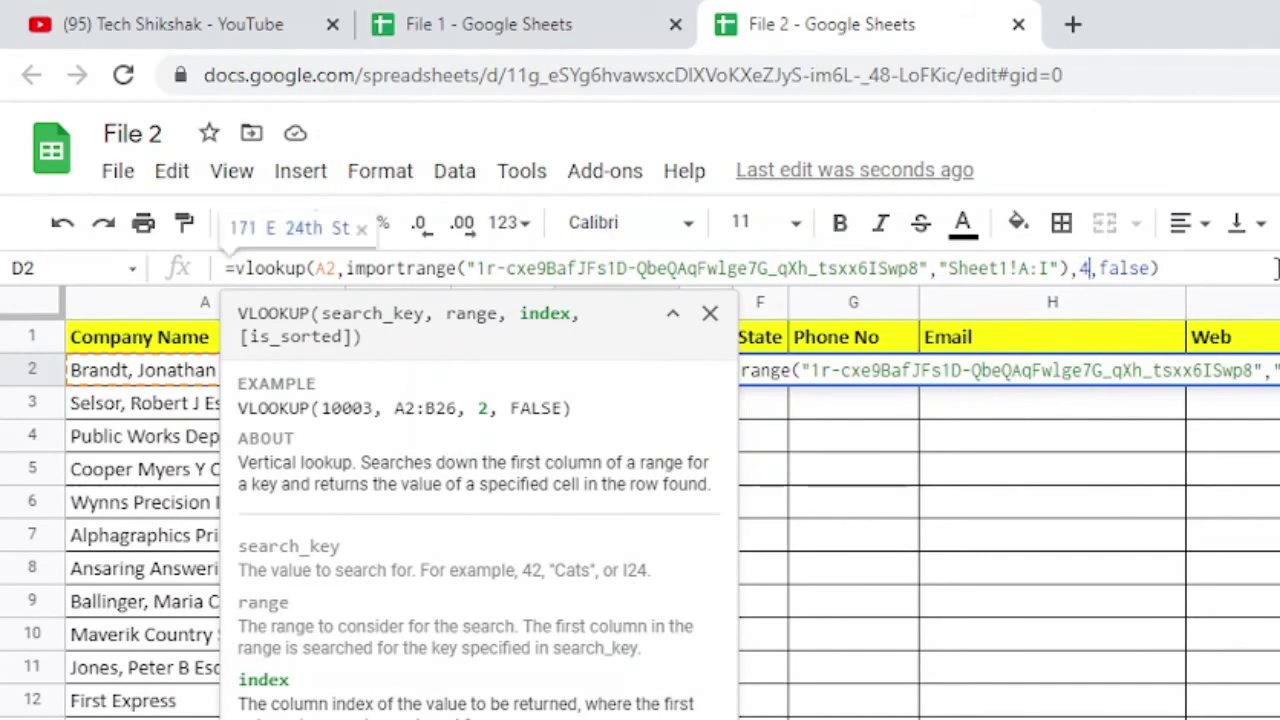
key(Return)
key(ctrl+v)
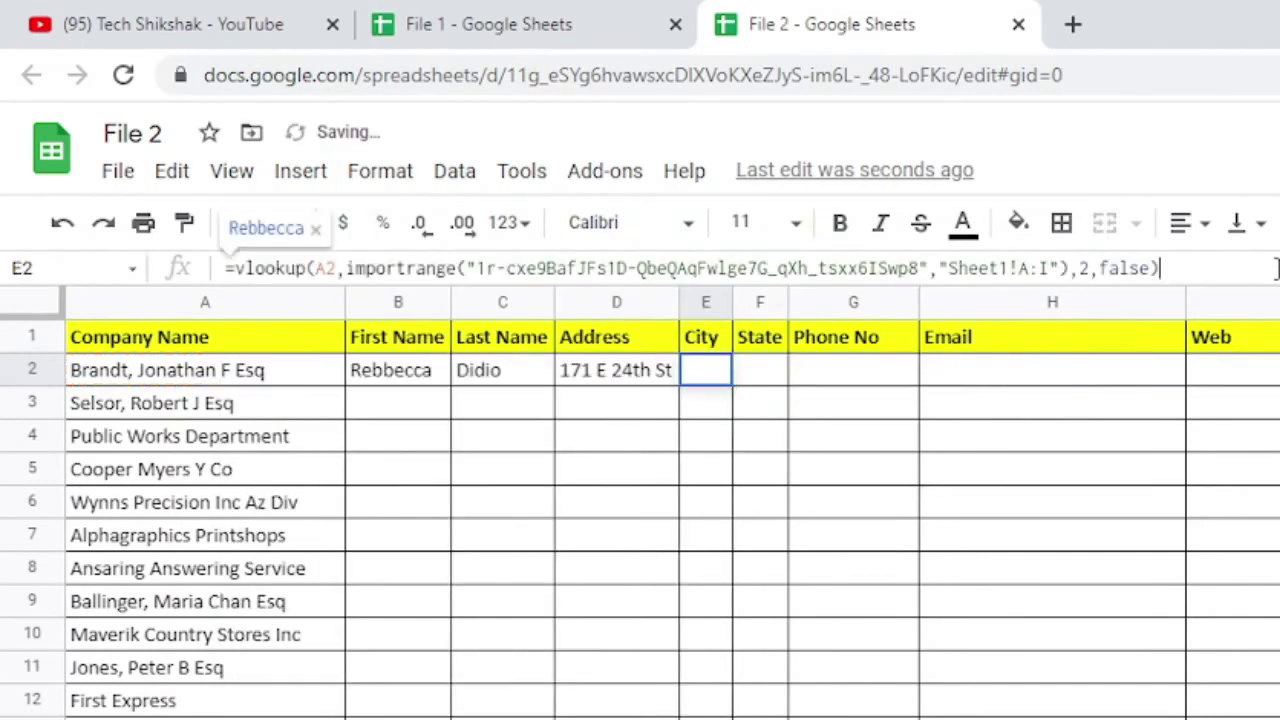
double_click(1083, 268)
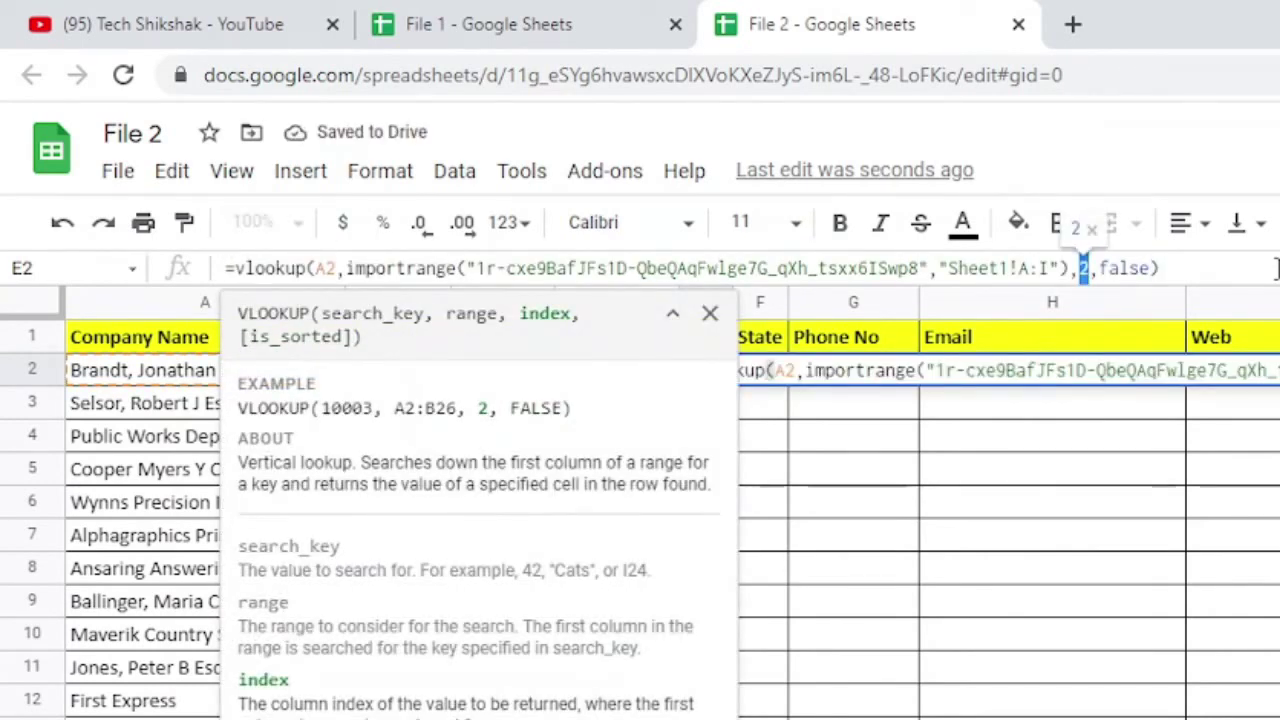
text(5)
key(Return)
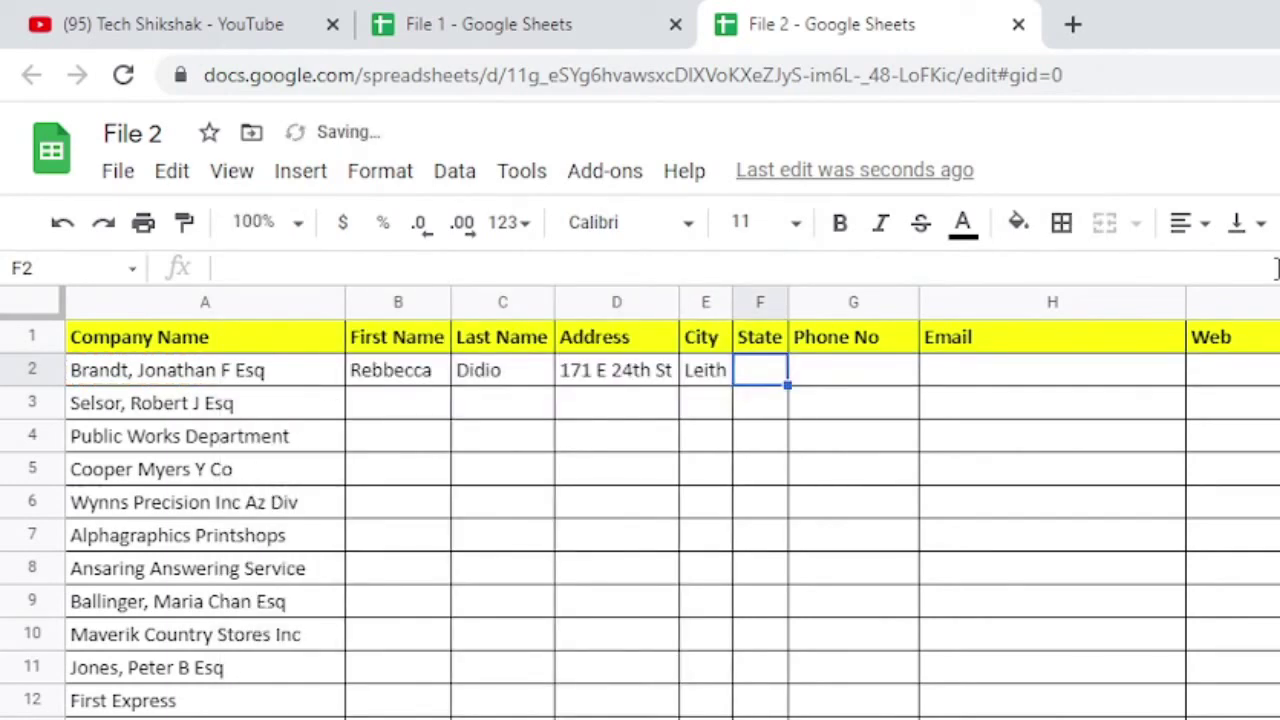
Step: Check the Address and City formulas, then put the lookup in F2 with column index 6 for State
key(Left)
click(616, 370)
click(705, 370)
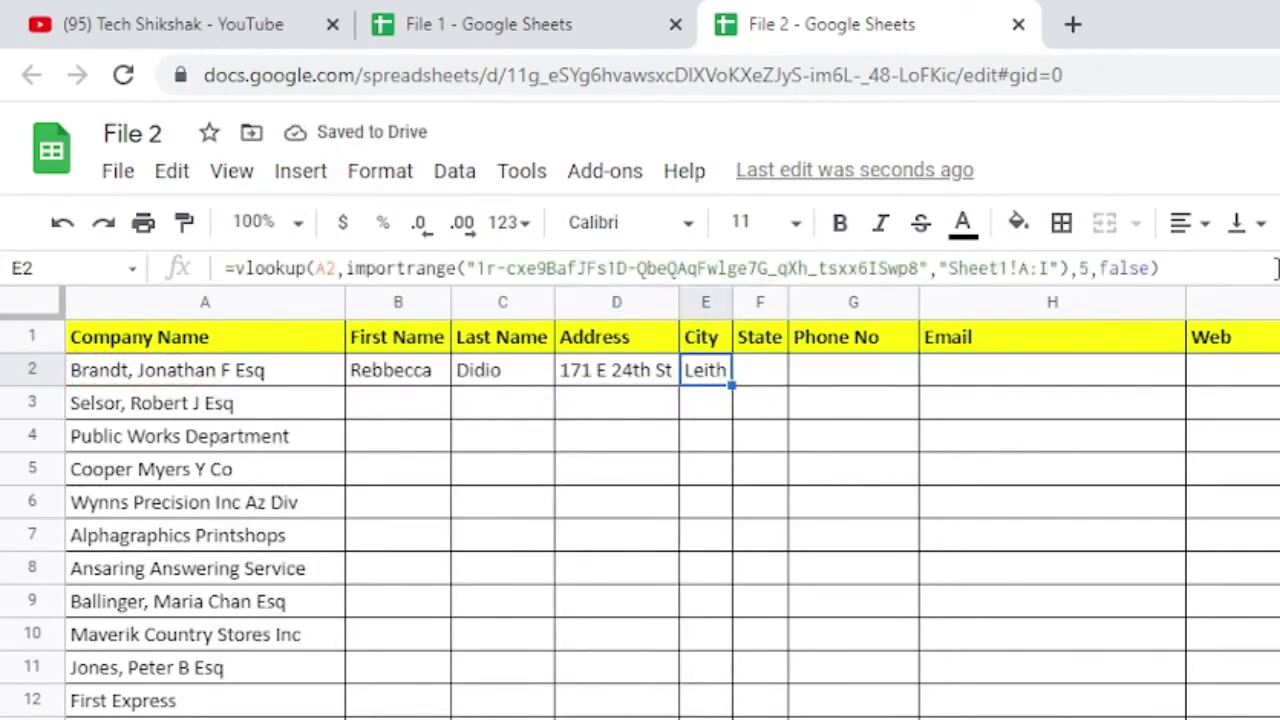
key(Right)
key(Return)
key(ctrl+v)
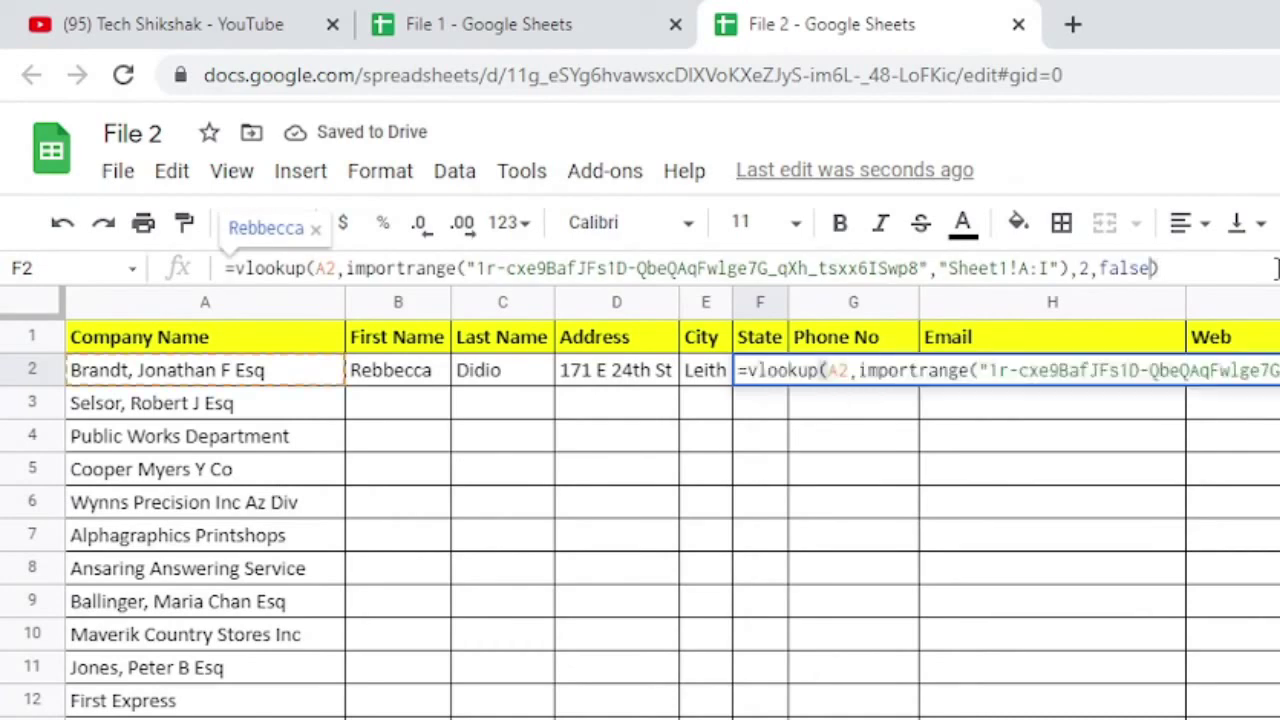
double_click(1083, 268)
text(6)
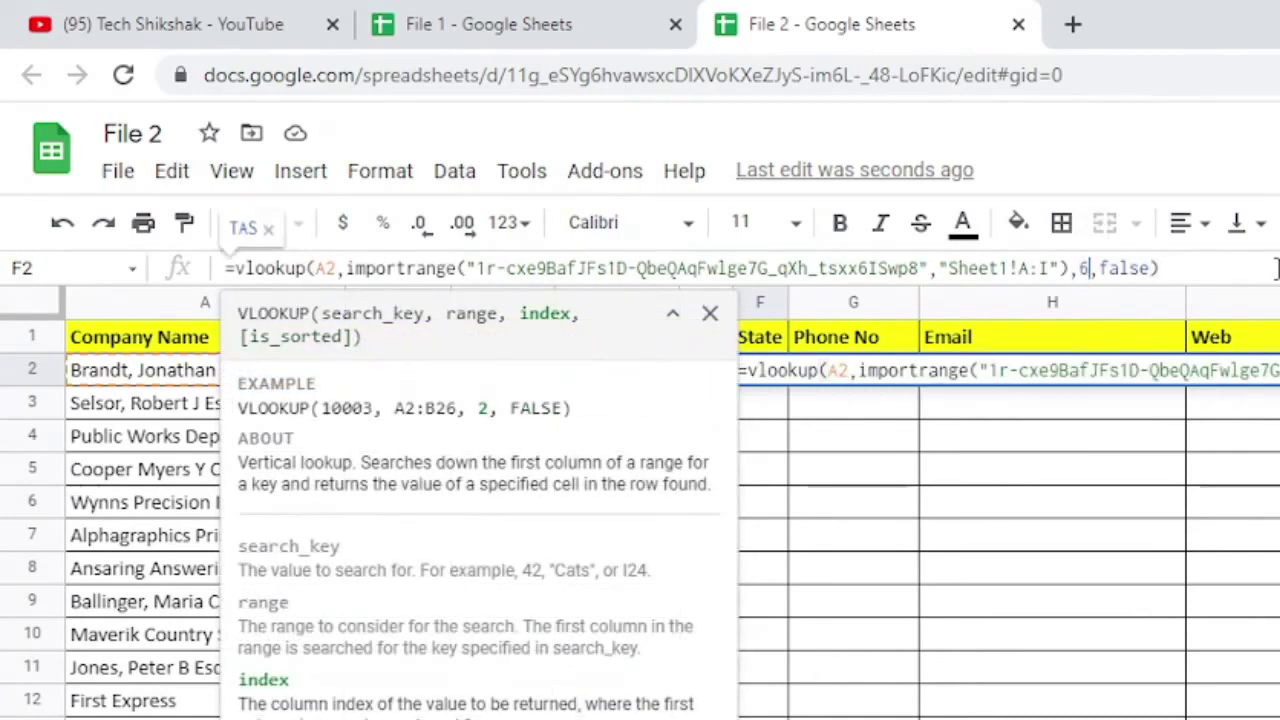
key(Return)
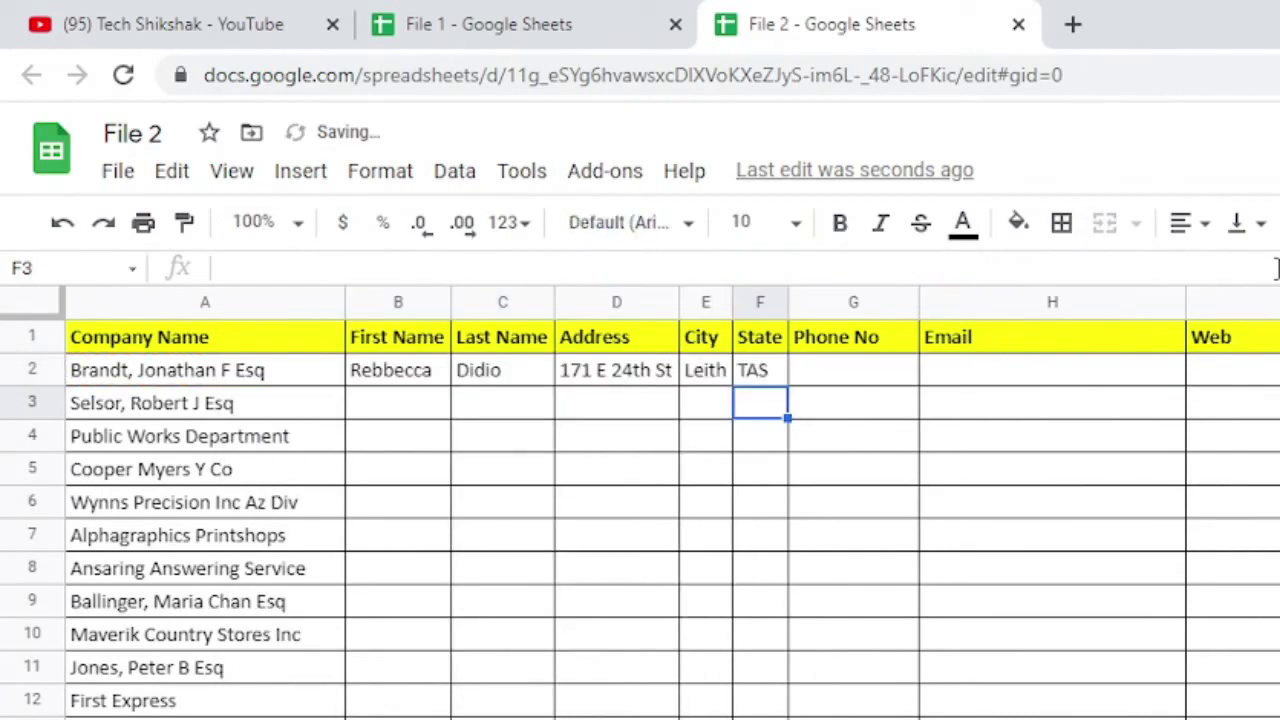
key(Up)
key(Left)
key(Left)
key(Left)
key(Left)
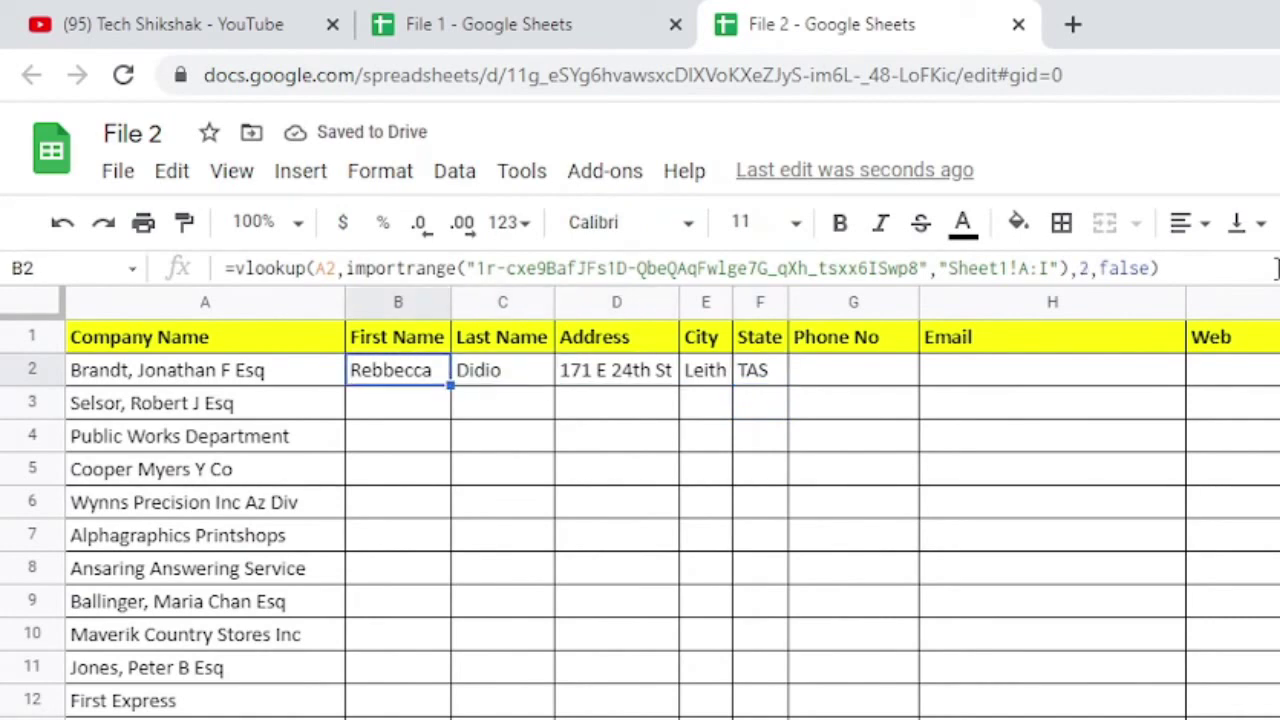
key(Left)
Step: Select B2:F25 and fill the First Name through State lookups down with Ctrl+D
key(ctrl+Down)
key(Right)
key(Up)
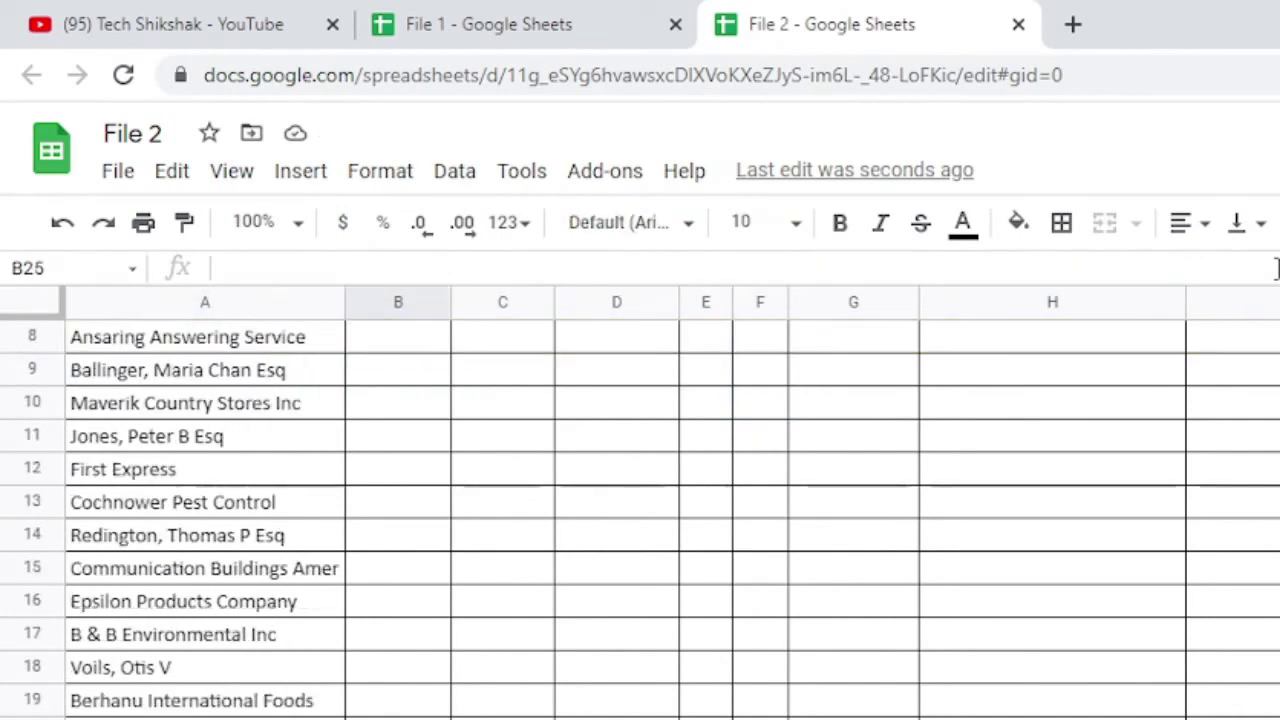
key(ctrl+shift+Up)
key(shift+Up)
key(shift+Down)
key(shift+Right)
key(shift+Right)
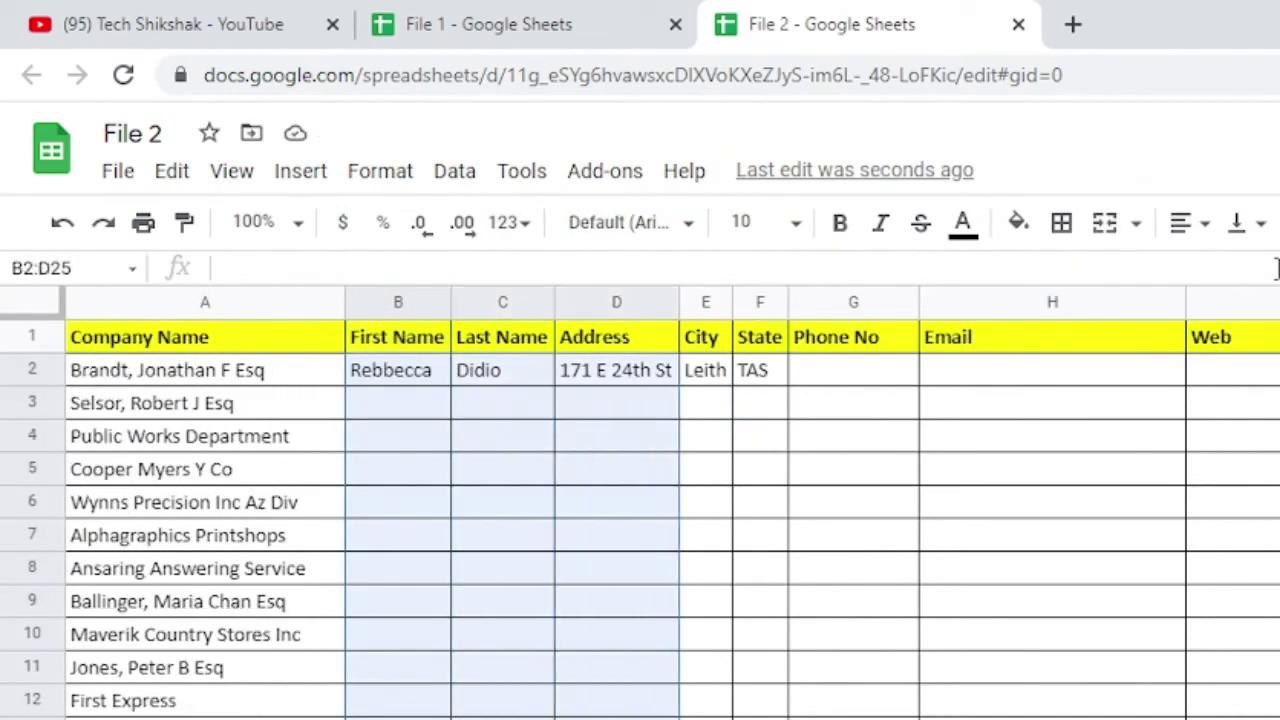
key(shift+Right)
key(shift+Down)
key(shift+Up)
key(shift+Right)
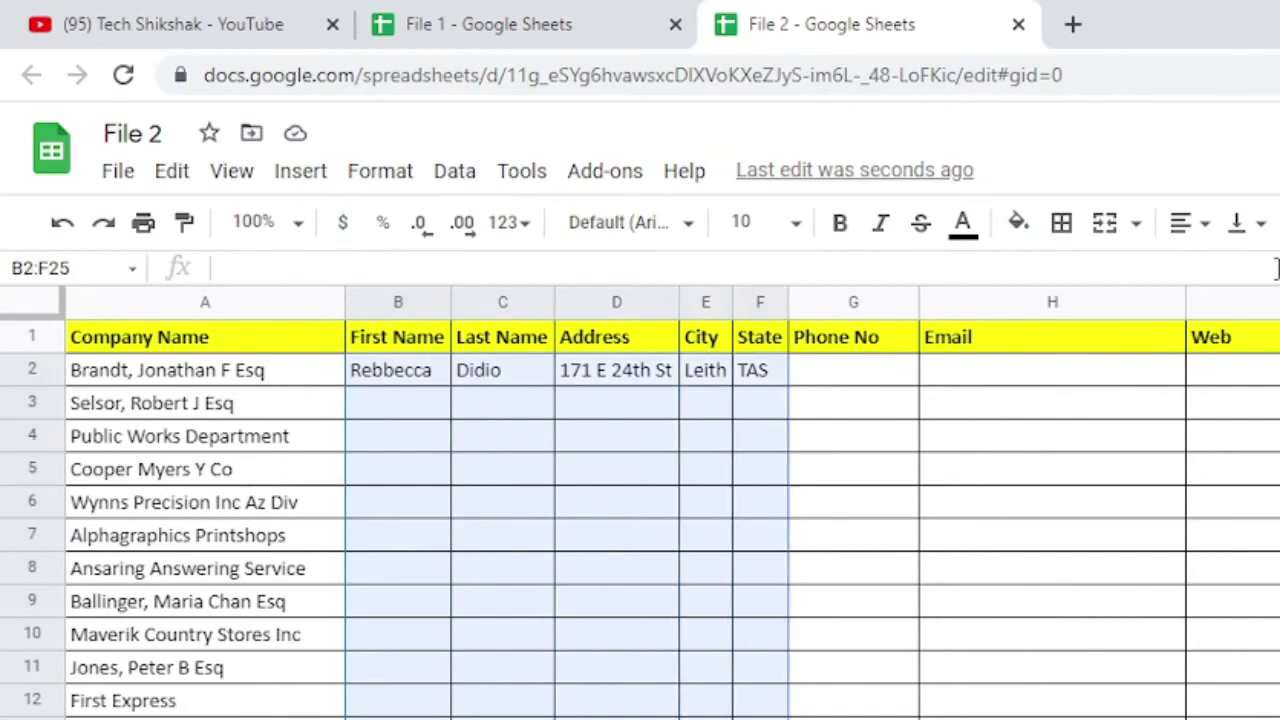
key(ctrl+d)
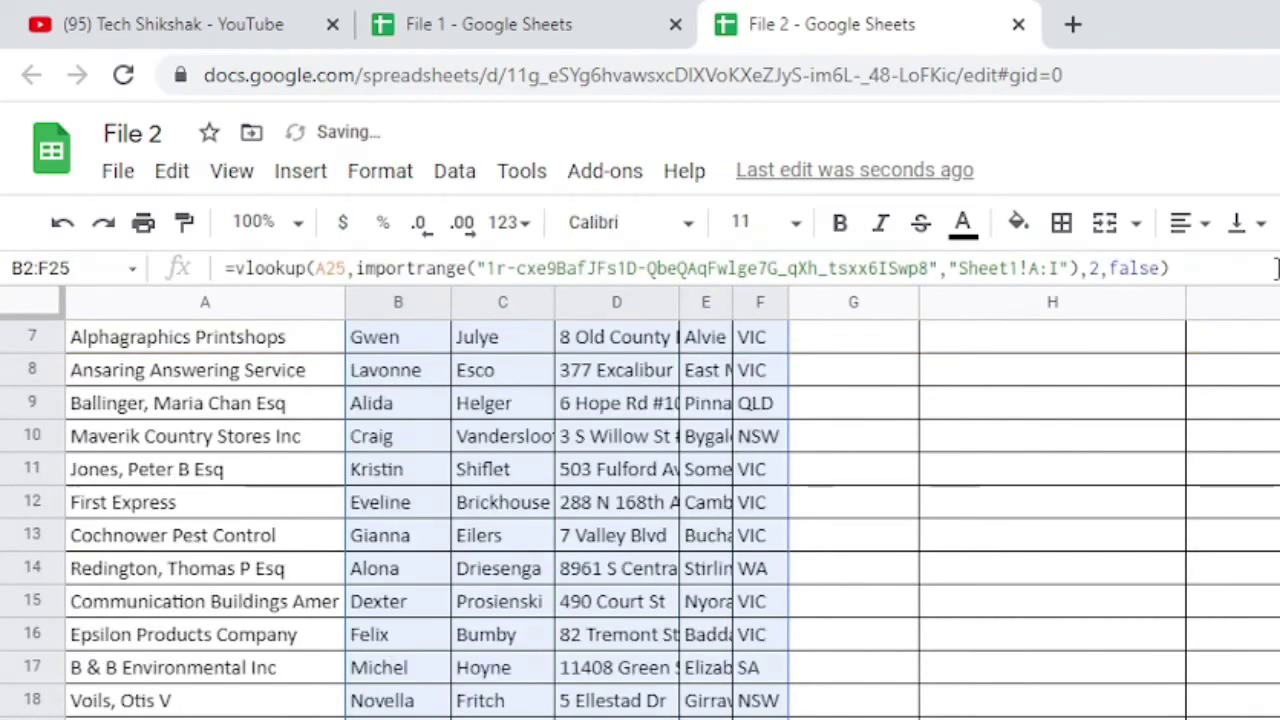
key(Up)
key(Down)
key(Right)
key(Right)
key(Right)
click(760, 370)
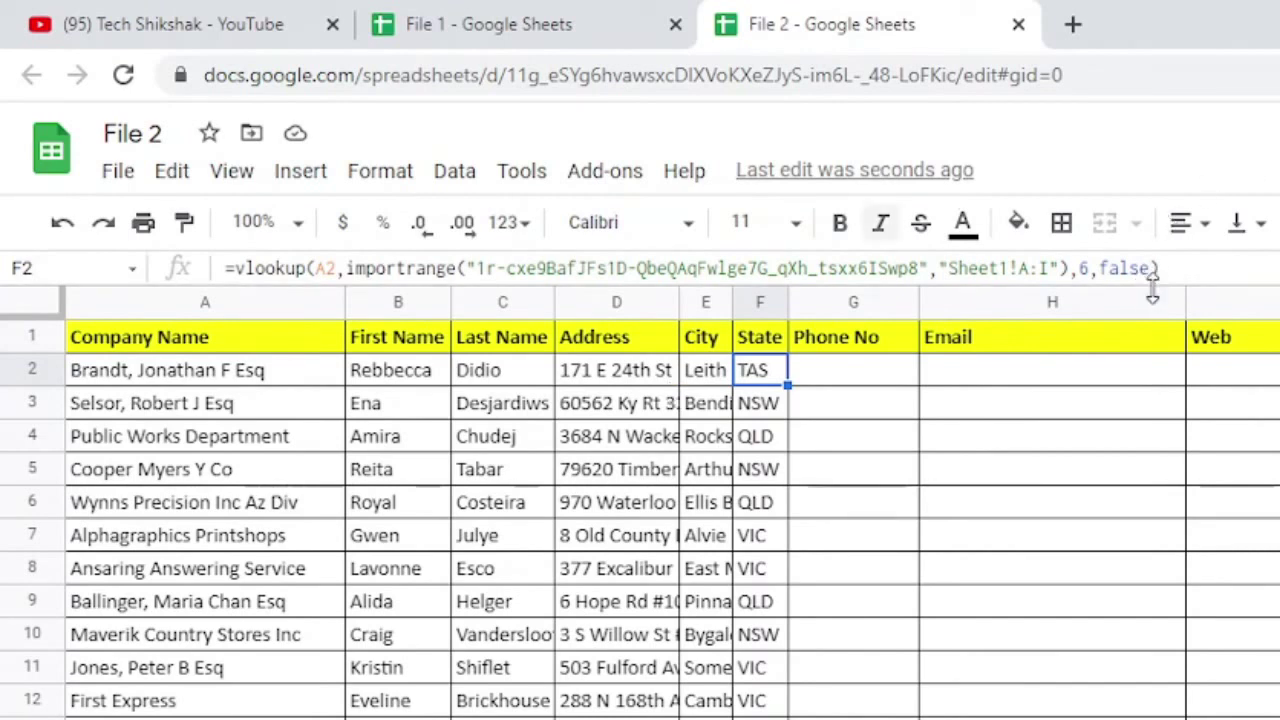
Step: Copy the lookup formula into the Phone No and Email cells, changing the column index
click(1186, 268)
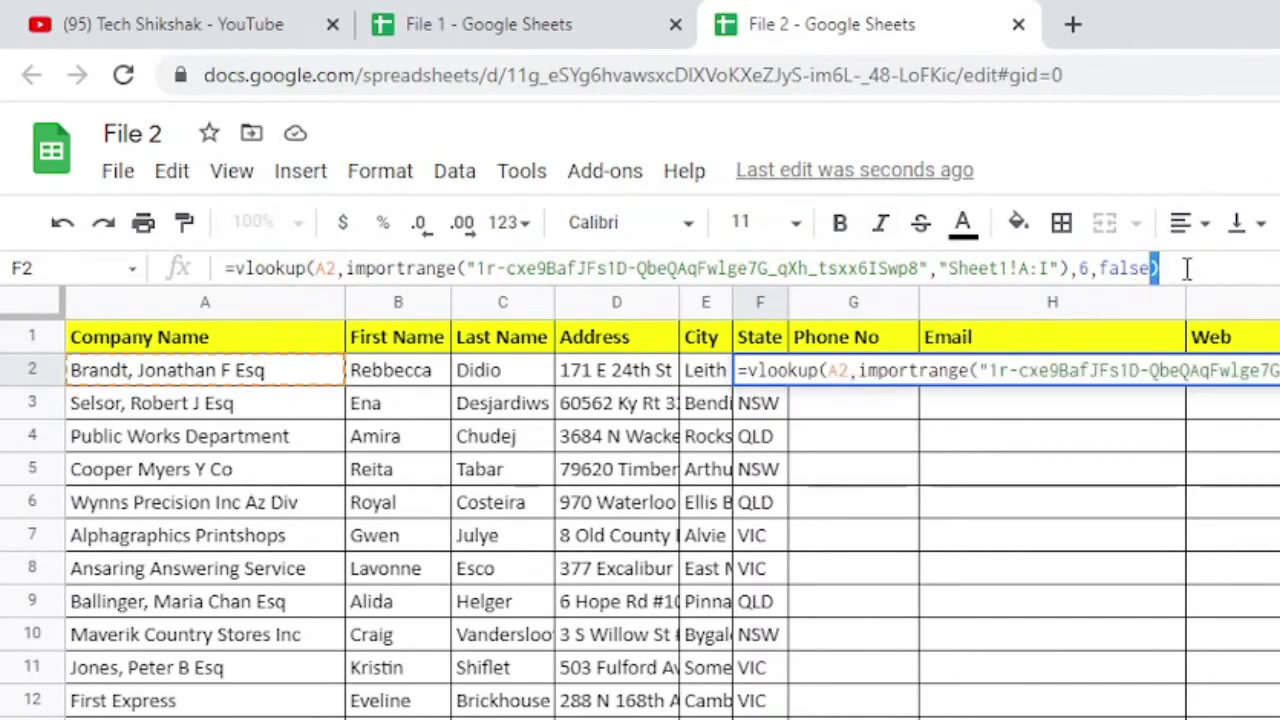
key(ctrl+shift+Left)
key(ctrl+shift+Left)
key(ctrl+shift+Left)
key(ctrl+shift+Left)
key(ctrl+shift+Left)
key(ctrl+shift+Left)
key(ctrl+c)
key(Tab)
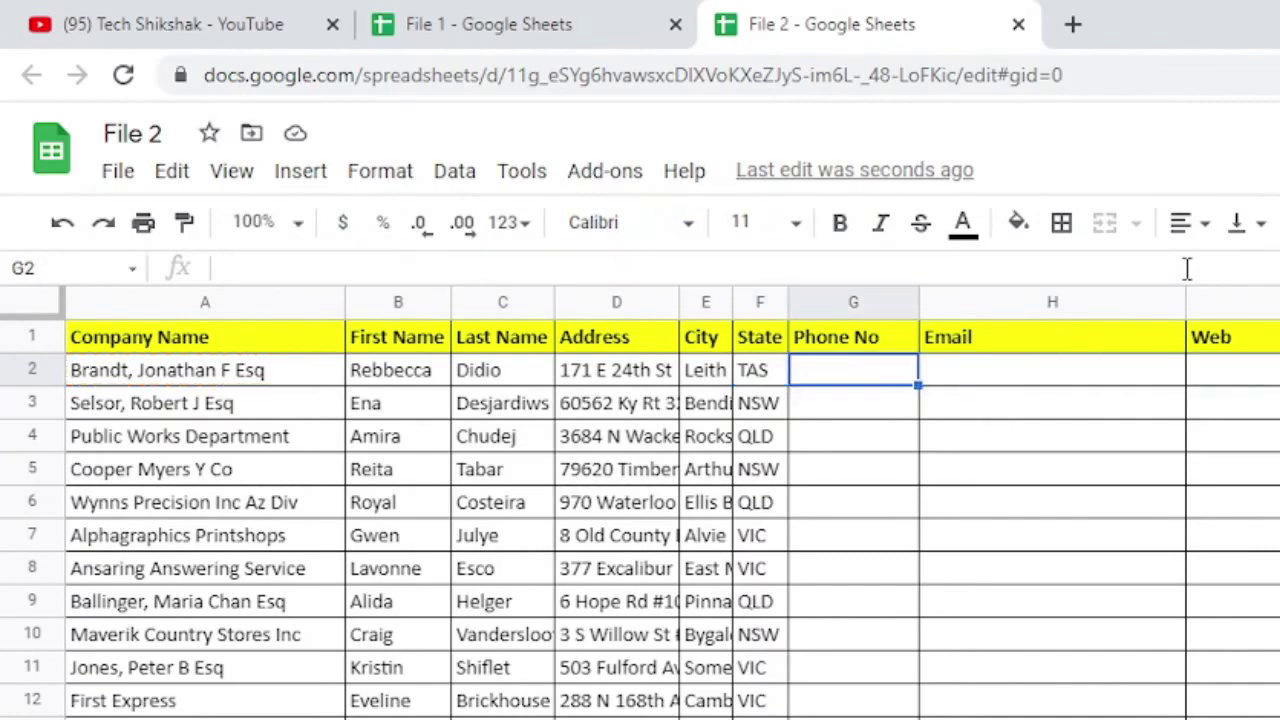
key(ctrl+v)
key(Left)
key(Left)
key(Left)
key(shift+Left)
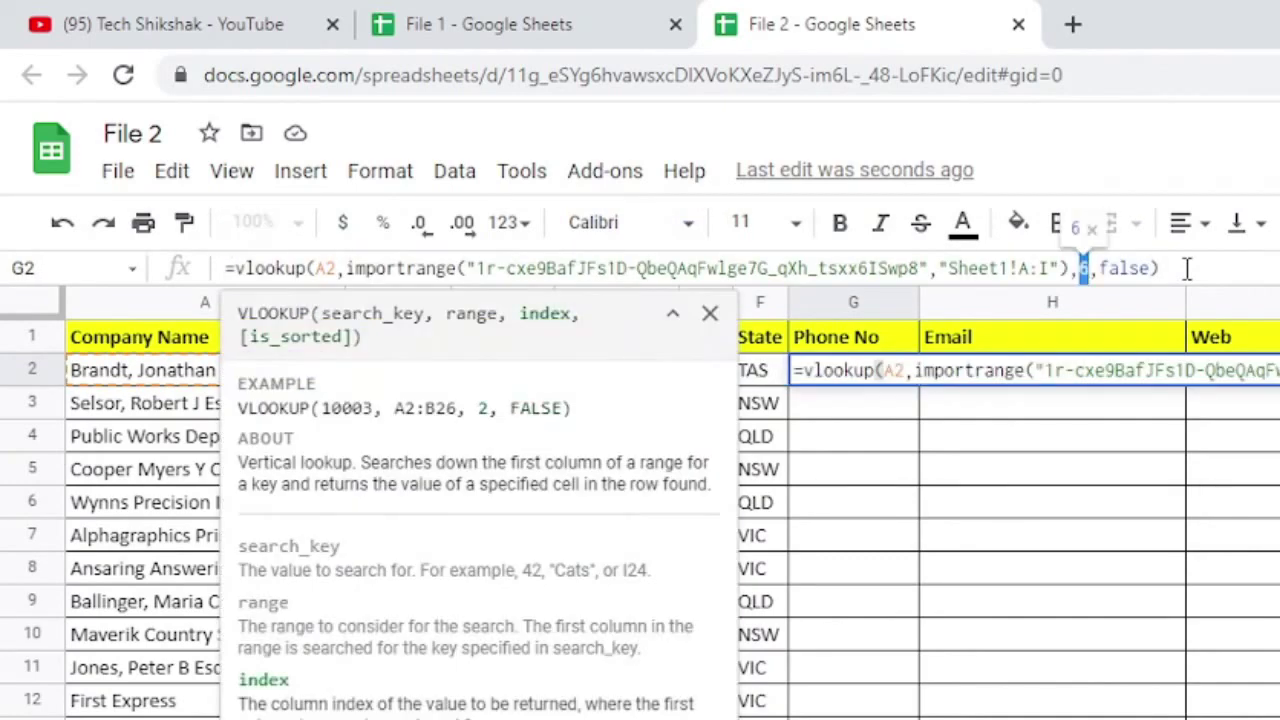
key(Tab)
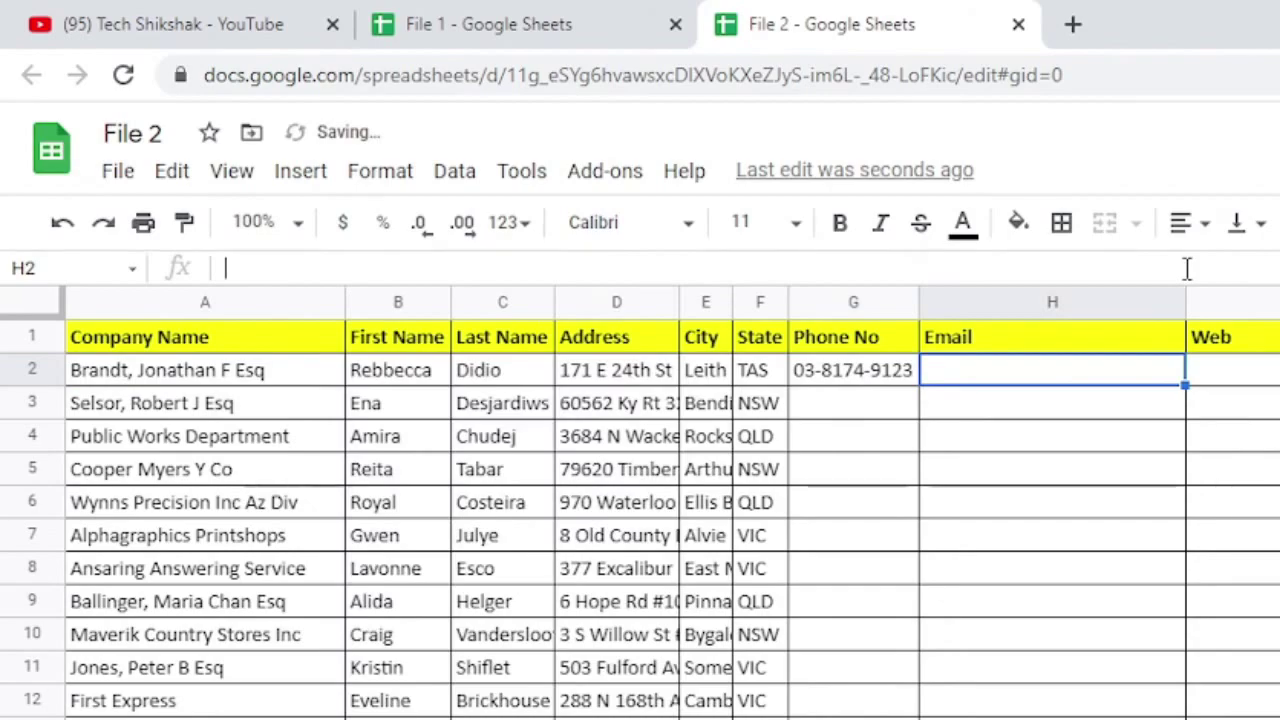
key(ctrl+v)
key(Left)
key(Left)
key(Left)
key(shift+Left)
text(7)
key(Tab)
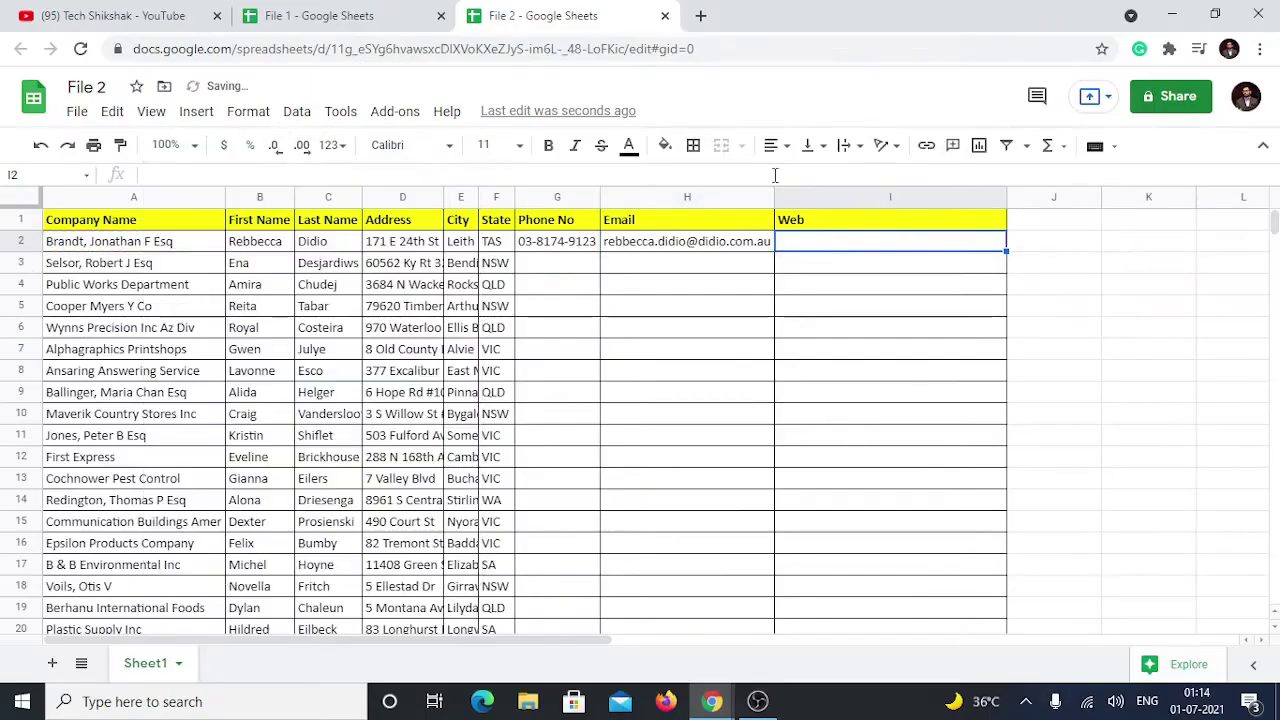
Step: Add the Web lookup in I2, then fill G2:I2 down to row 25
key(ctrl+v)
key(Left)
key(Left)
key(Left)
key(shift+Left)
text(8)
key(ctrl+Return)
key(shift+Left)
key(shift+Left)
key(ctrl+shift+Down)
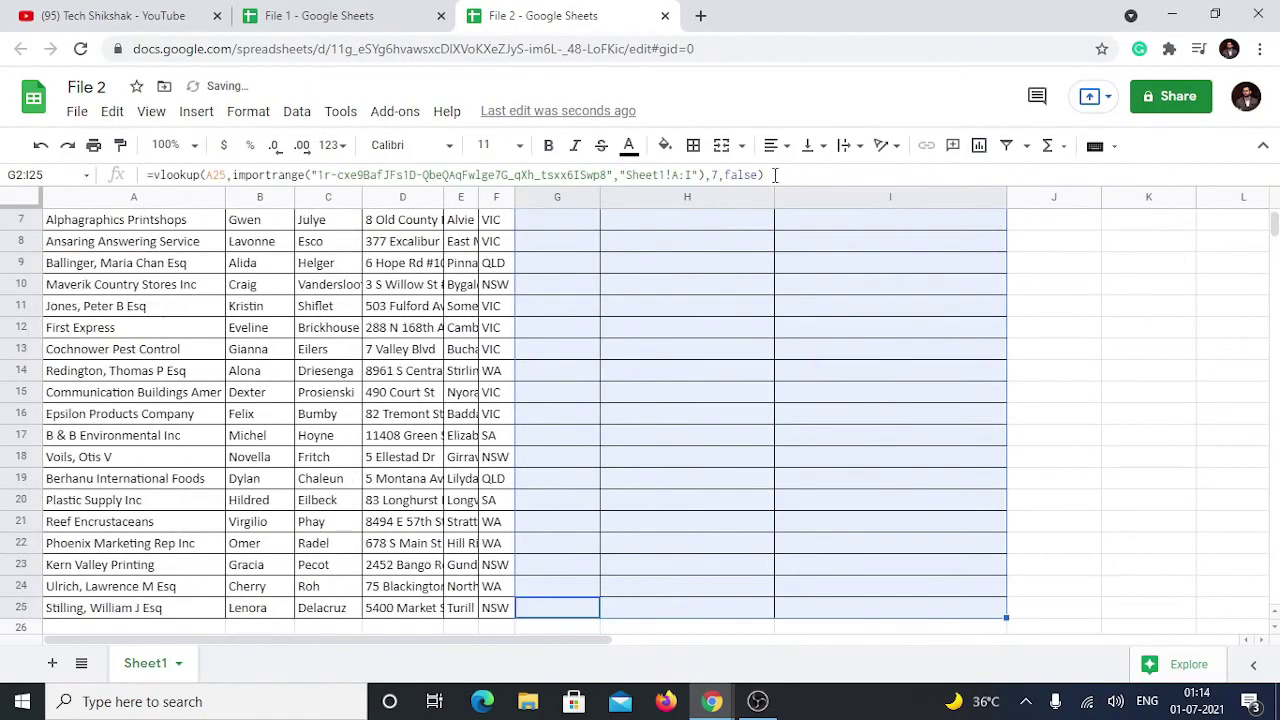
key(ctrl+d)
key(ctrl+Up)
key(Down)
key(ctrl+Left)
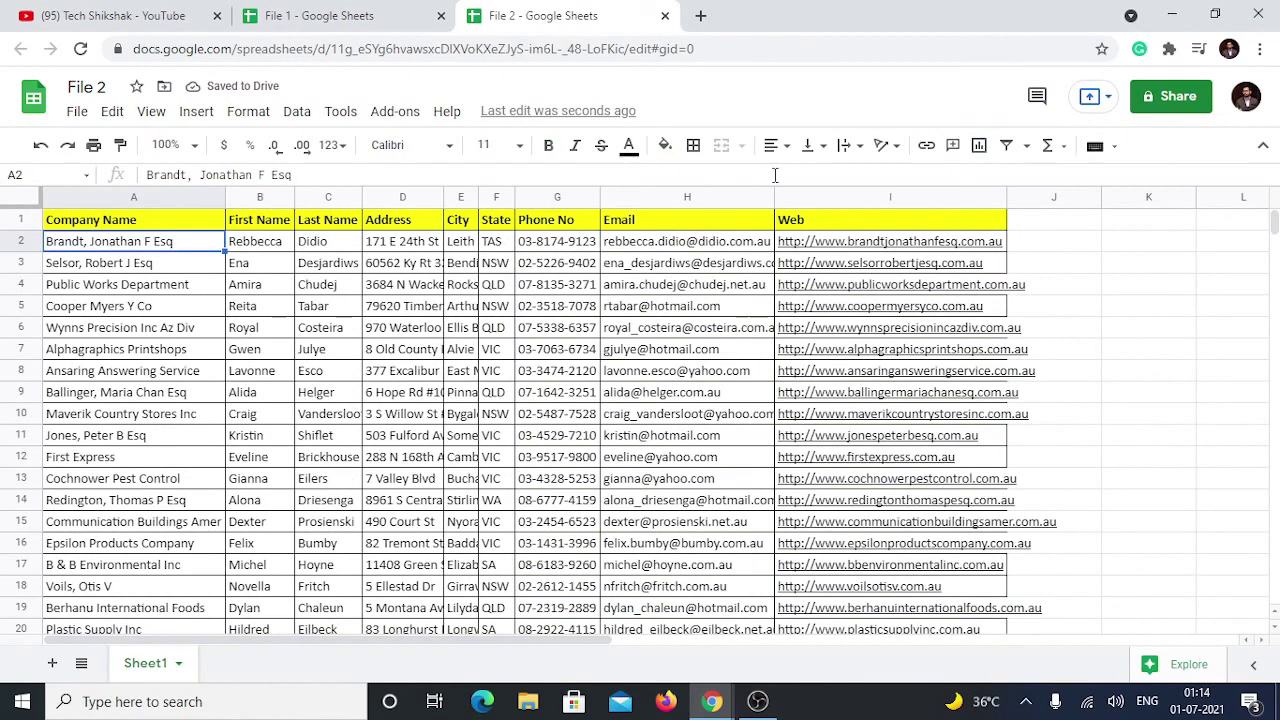